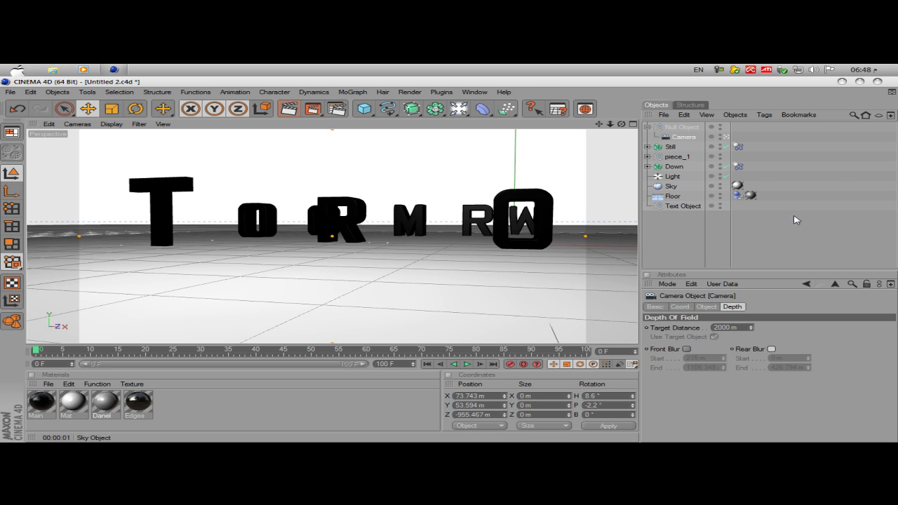
# Step: Close the current project to get an empty scene
pyautogui.click(164, 84)
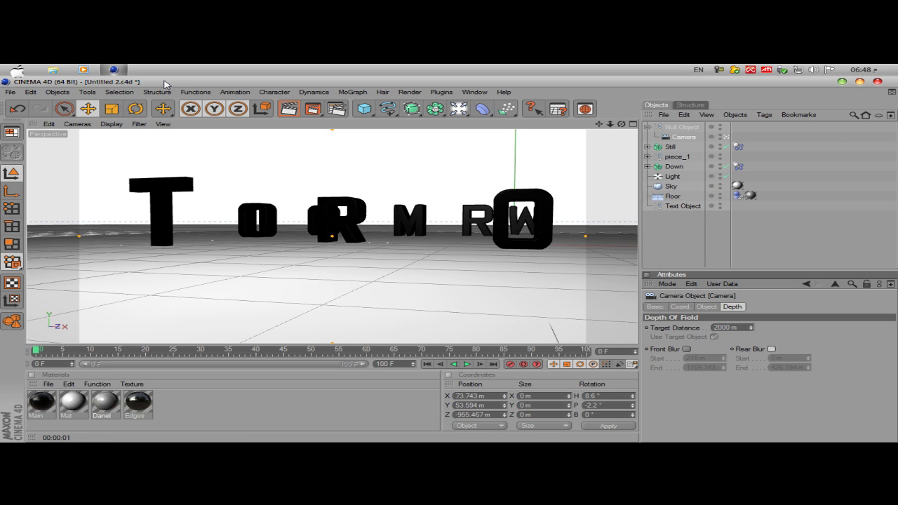
pyautogui.click(12, 92)
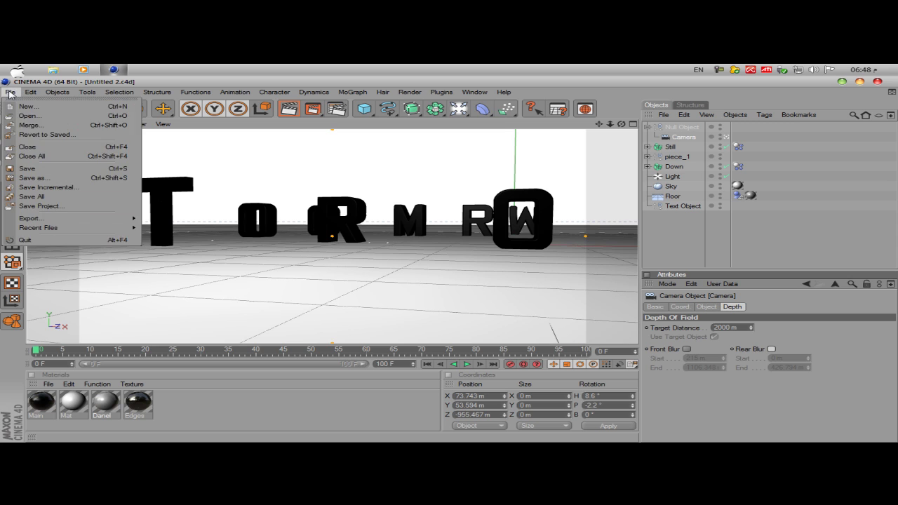
pyautogui.click(17, 146)
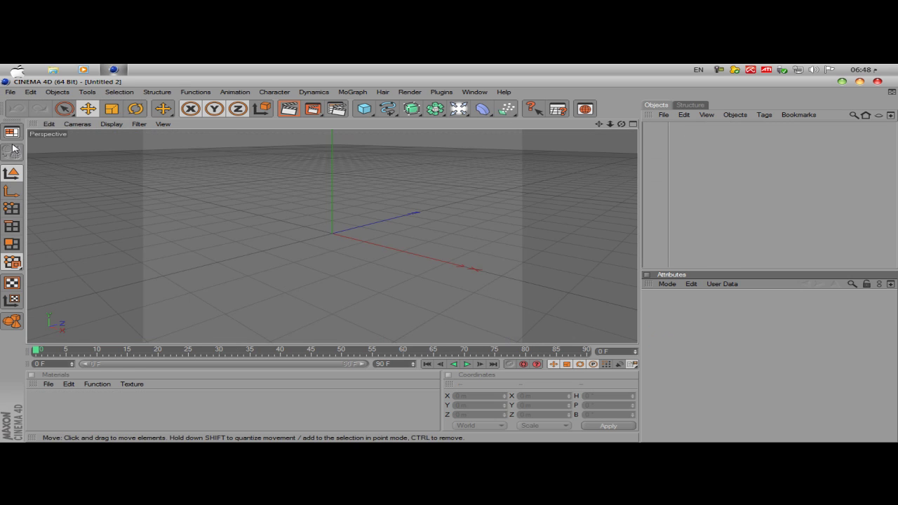
pyautogui.click(12, 92)
pyautogui.click(320, 196)
# Step: Set the render output to the HDV/HDTV 720 29.97 film/video preset
pyautogui.click(337, 108)
pyautogui.click(133, 113)
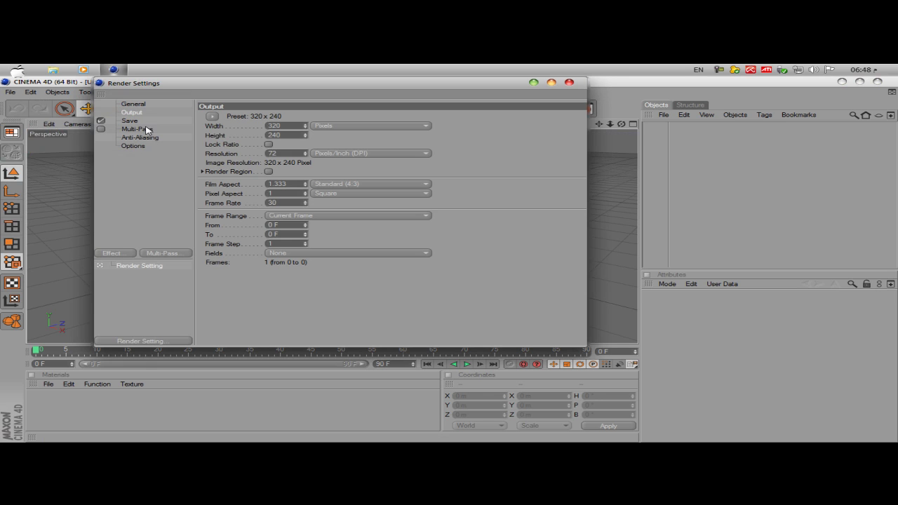
pyautogui.click(213, 116)
pyautogui.moveTo(245, 146)
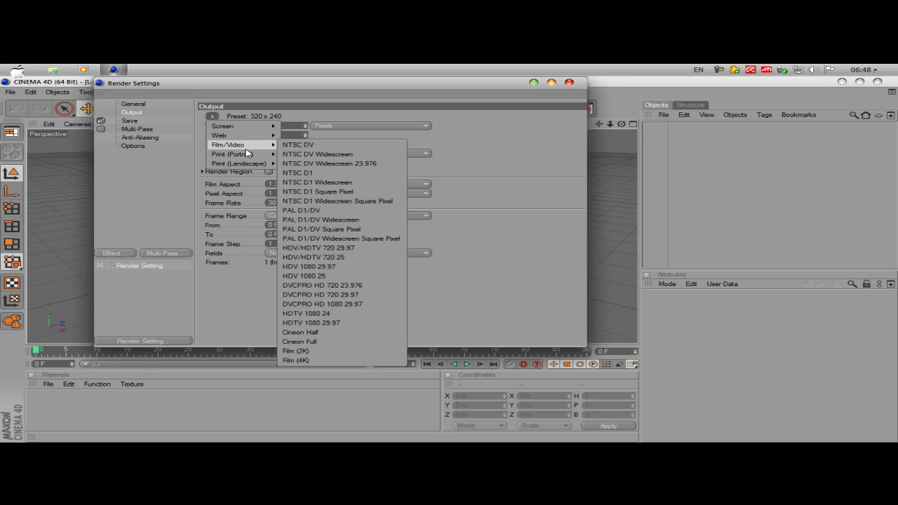
pyautogui.click(358, 248)
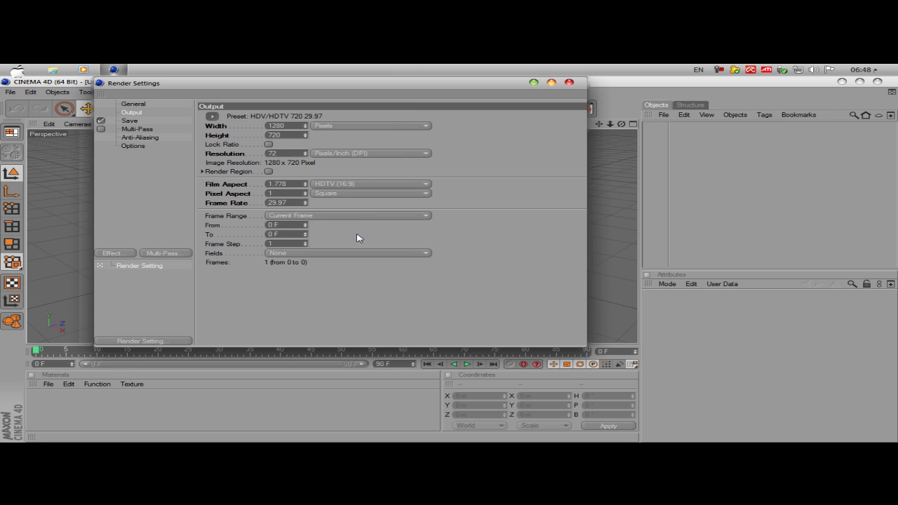
pyautogui.doubleClick(287, 154)
pyautogui.click(569, 82)
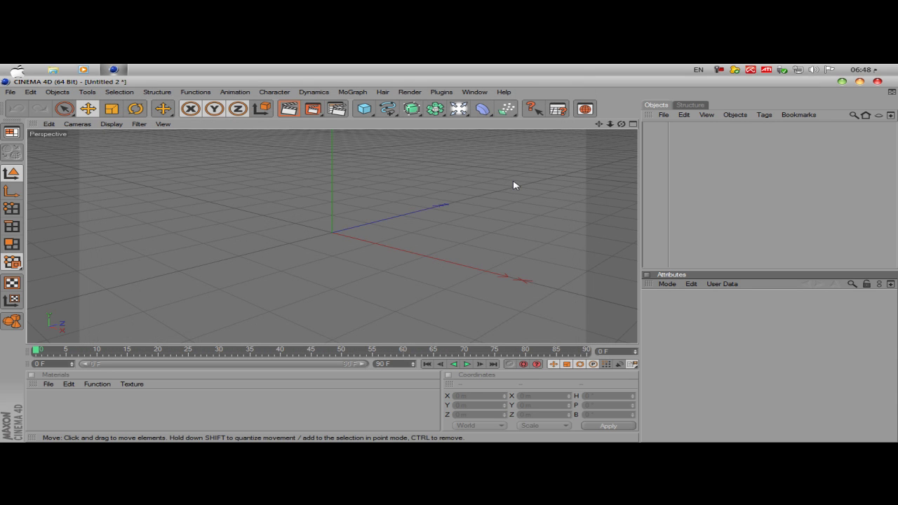
# Step: Add a MoGraph text object to the scene and set its text to TOMORROW
pyautogui.moveTo(621, 124); pyautogui.dragTo(622, 162)
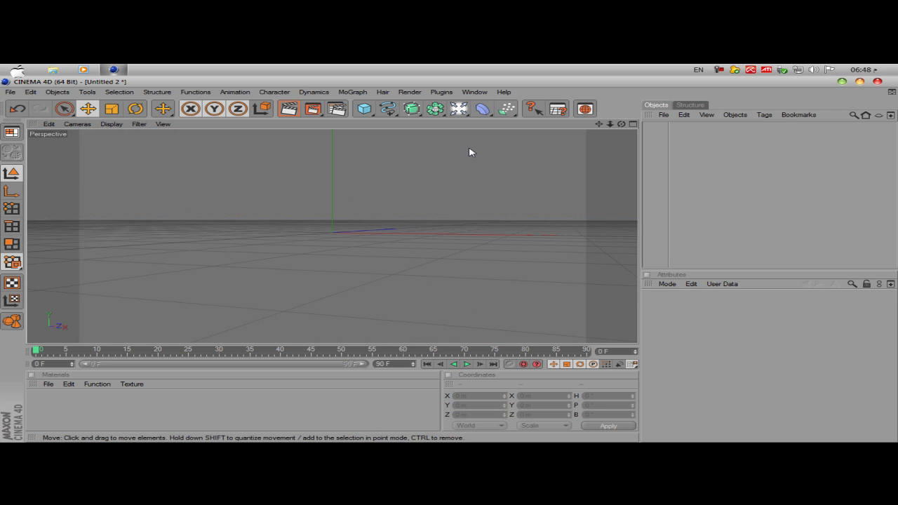
pyautogui.click(352, 92)
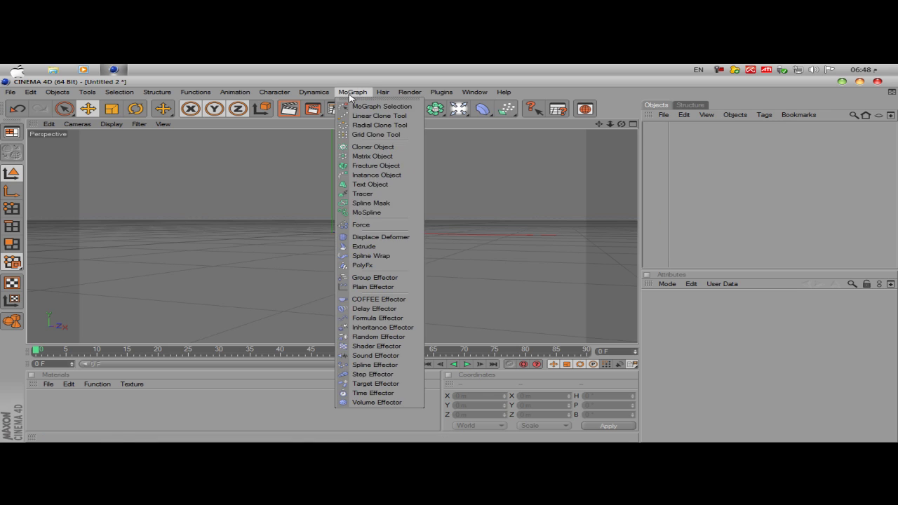
pyautogui.click(371, 184)
pyautogui.doubleClick(694, 348)
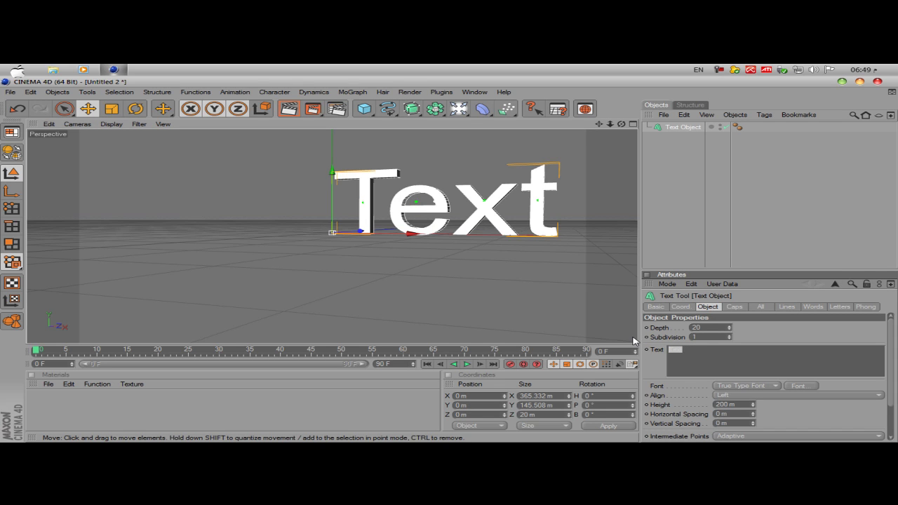
pyautogui.write('TOMORROW')
pyautogui.click(713, 336)
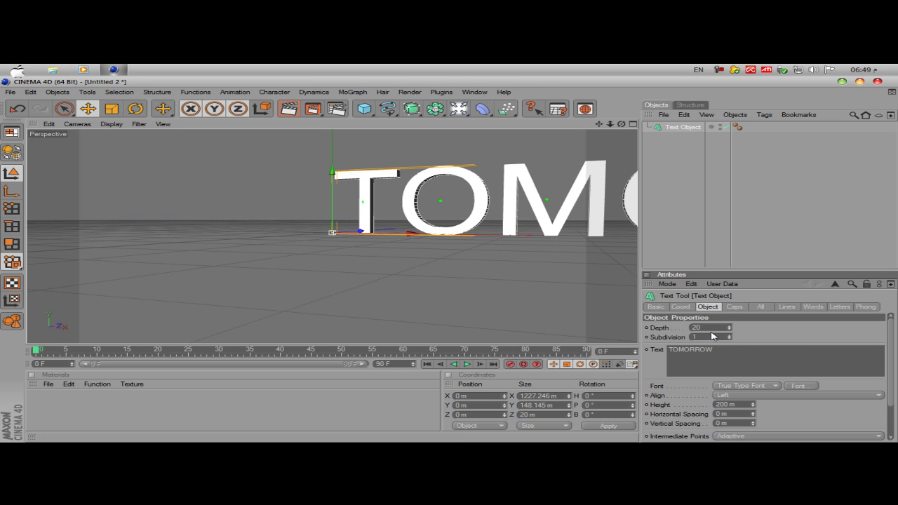
# Step: Change the text object's font to Dev Gothic in the Bold style
pyautogui.click(798, 386)
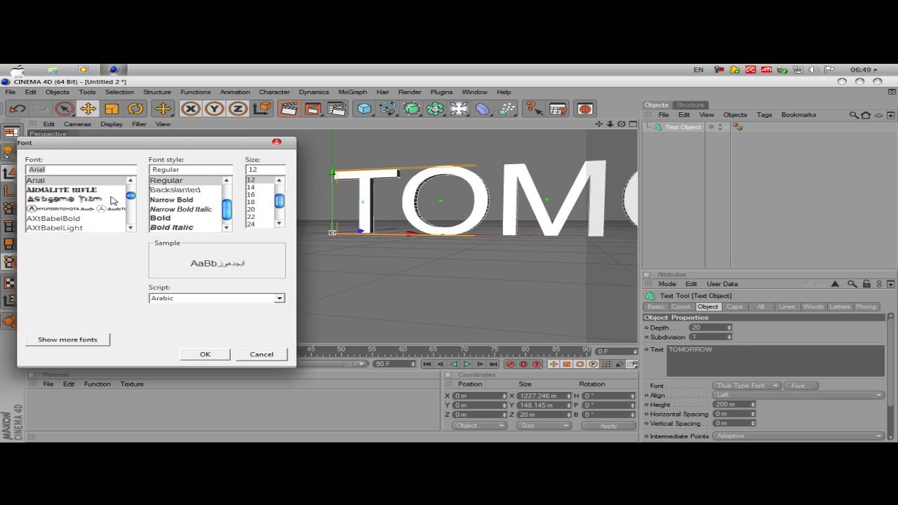
pyautogui.scroll(-5, 132, 200)
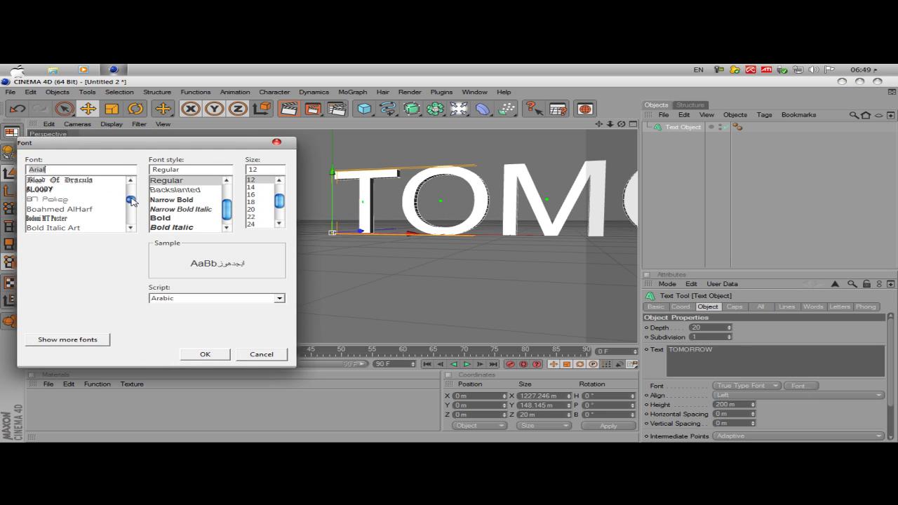
pyautogui.scroll(3, 132, 200)
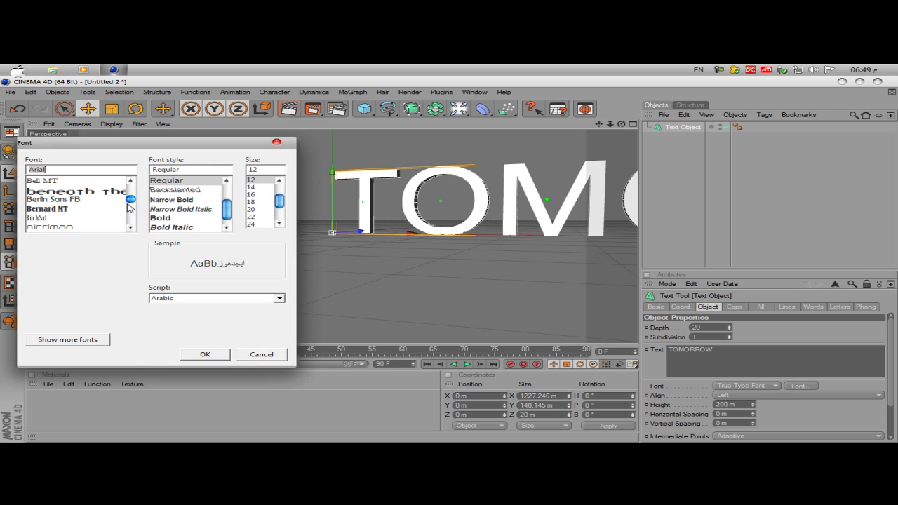
pyautogui.scroll(-8, 131, 207)
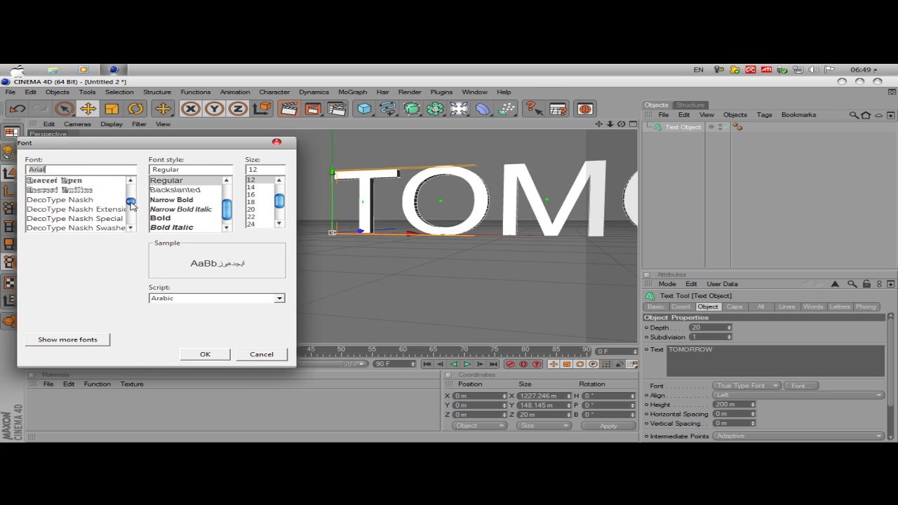
pyautogui.scroll(-4, 130, 205)
pyautogui.click(132, 181)
pyautogui.click(132, 181)
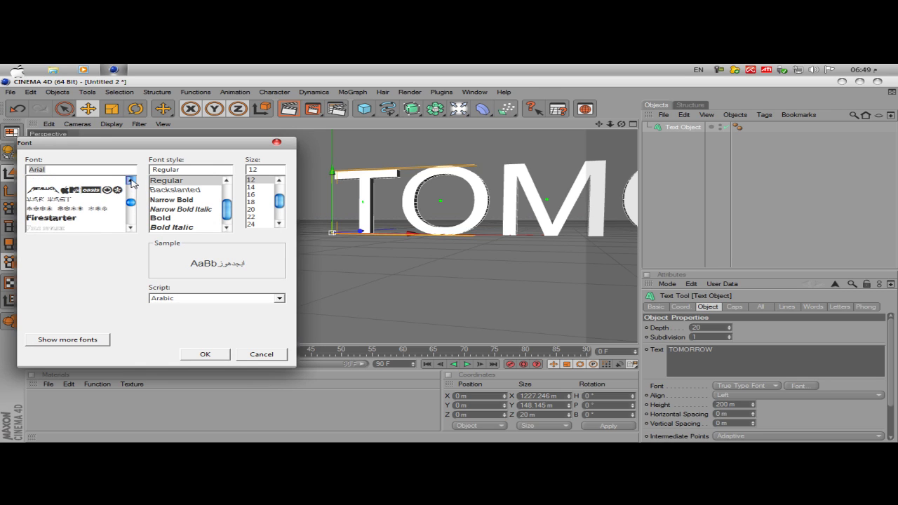
pyautogui.scroll(2, 132, 181)
pyautogui.scroll(4, 132, 181)
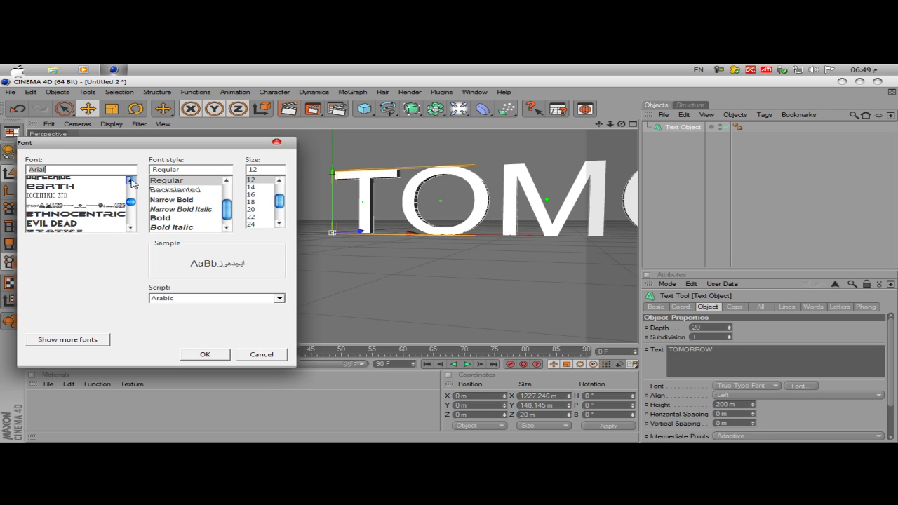
pyautogui.scroll(5, 131, 181)
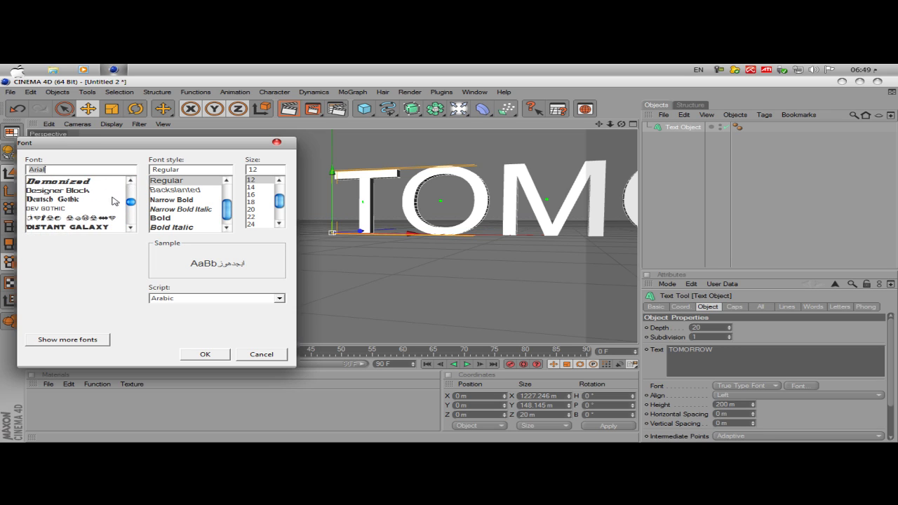
pyautogui.click(54, 208)
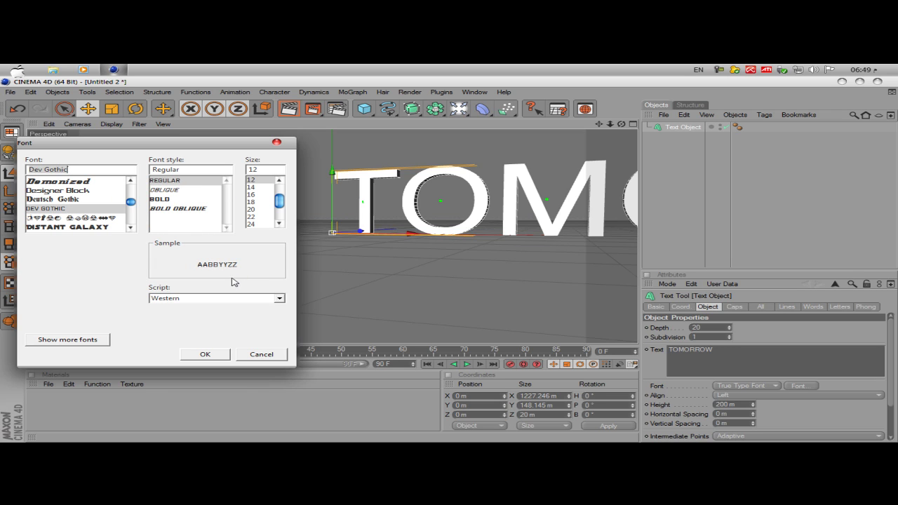
pyautogui.click(168, 199)
pyautogui.click(205, 353)
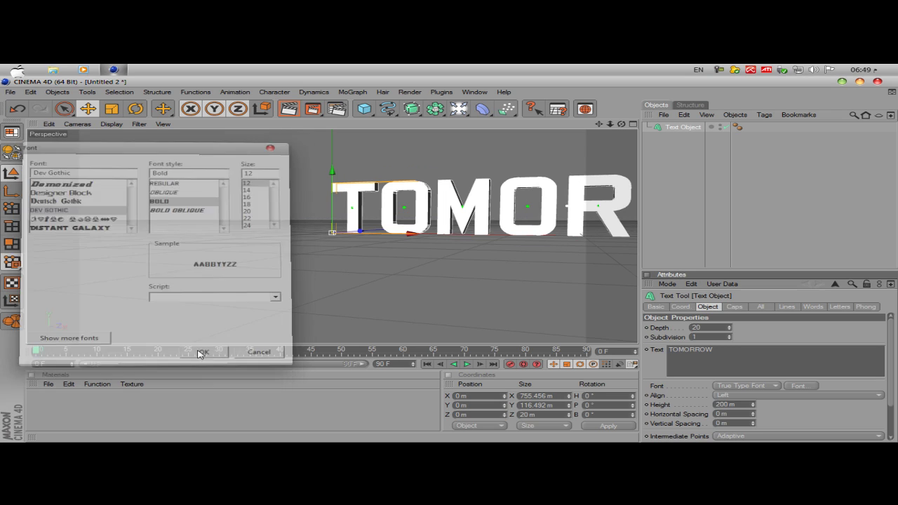
# Step: Set the text object's extrusion depth to 60
pyautogui.doubleClick(708, 329)
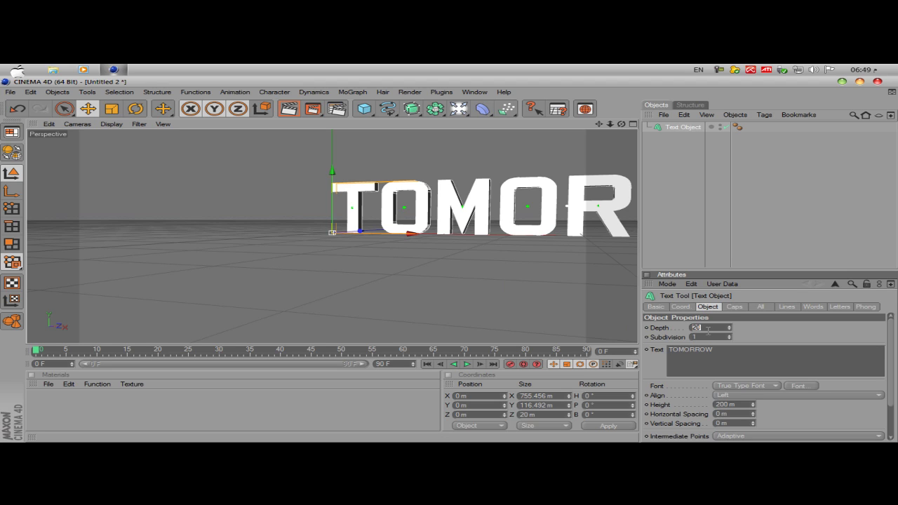
pyautogui.write('60')
pyautogui.press('Return')
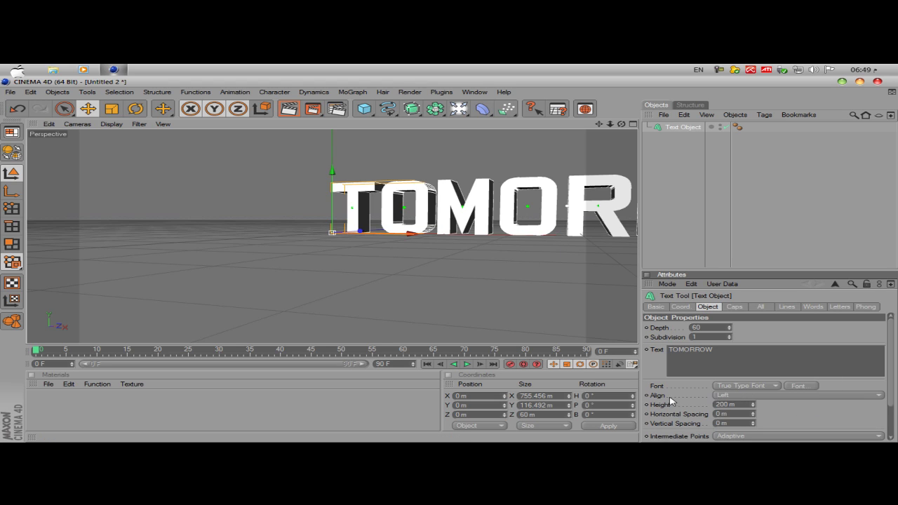
# Step: Set the text alignment to Middle and move the text along the X axis to about -35 m
pyautogui.click(752, 397)
pyautogui.click(751, 413)
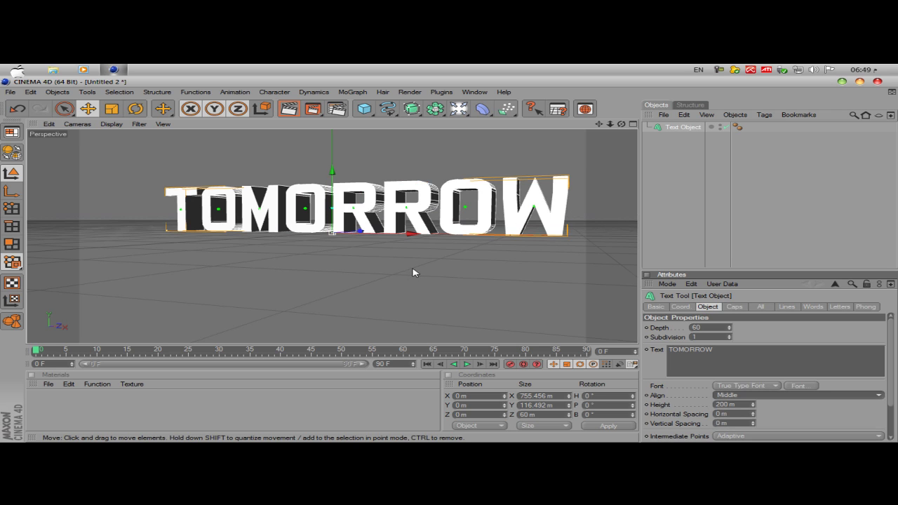
pyautogui.moveTo(397, 239); pyautogui.dragTo(381, 237)
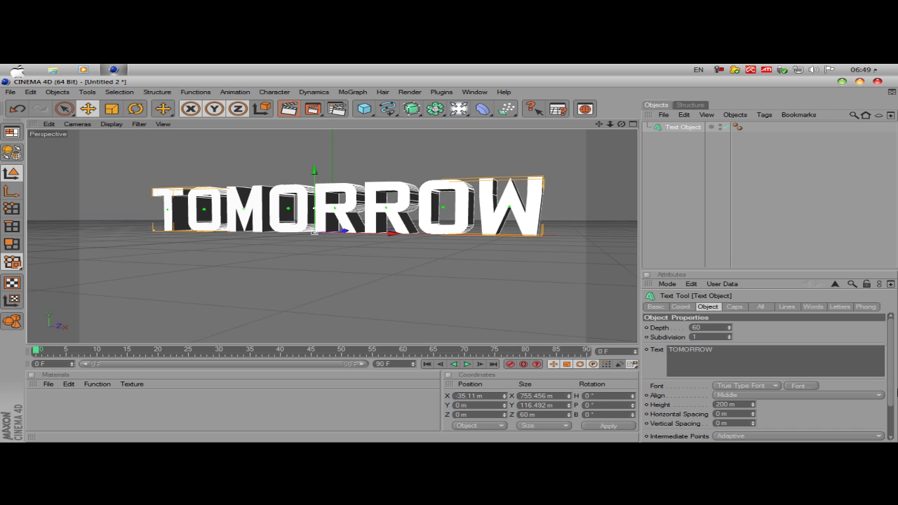
# Step: Set both the end and start caps of the text object to Fillet Cap
pyautogui.scroll(-2, 896, 397)
pyautogui.scroll(-1, 896, 397)
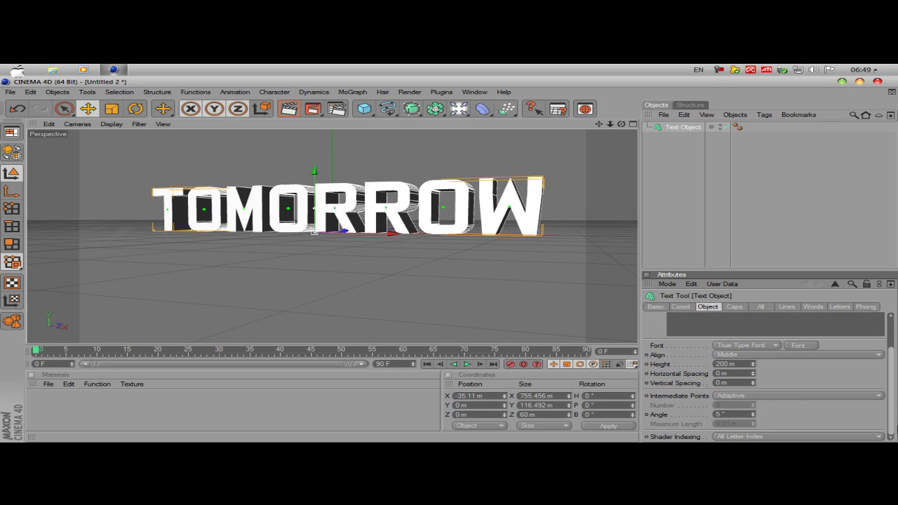
pyautogui.click(734, 306)
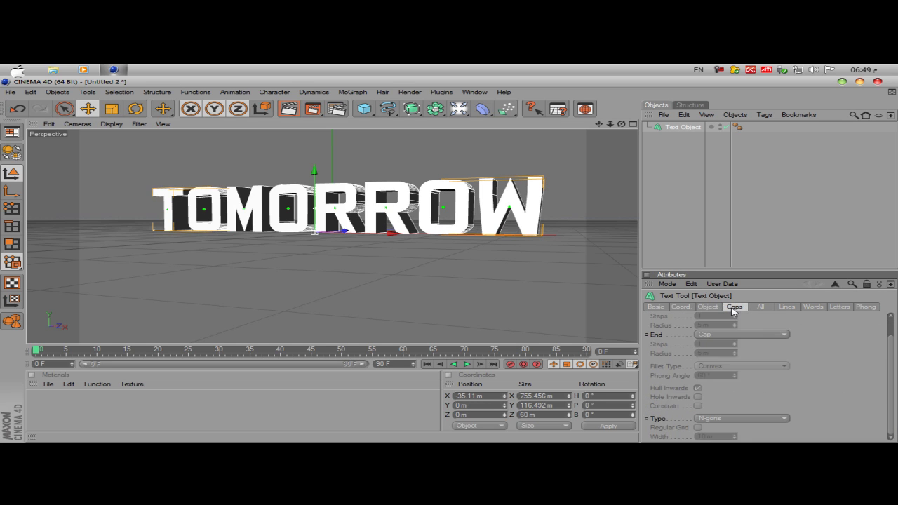
pyautogui.click(735, 334)
pyautogui.click(730, 373)
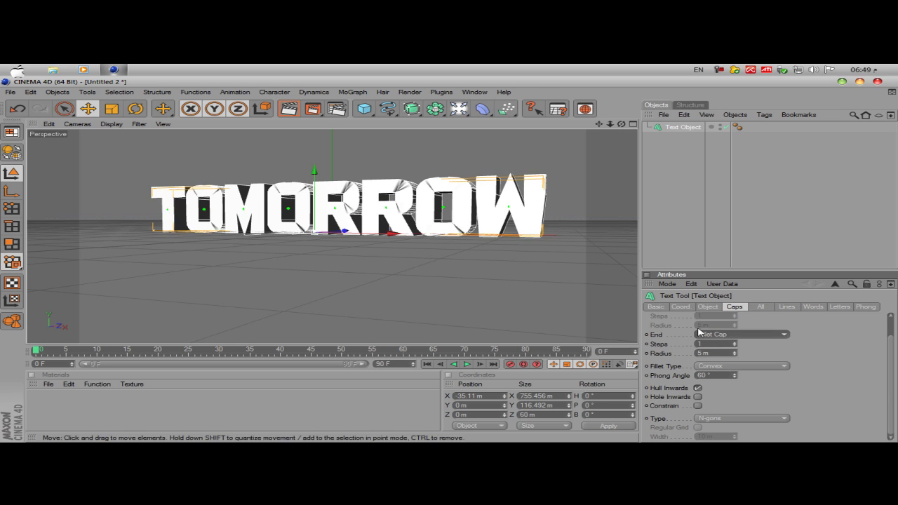
pyautogui.scroll(1, 896, 381)
pyautogui.click(740, 328)
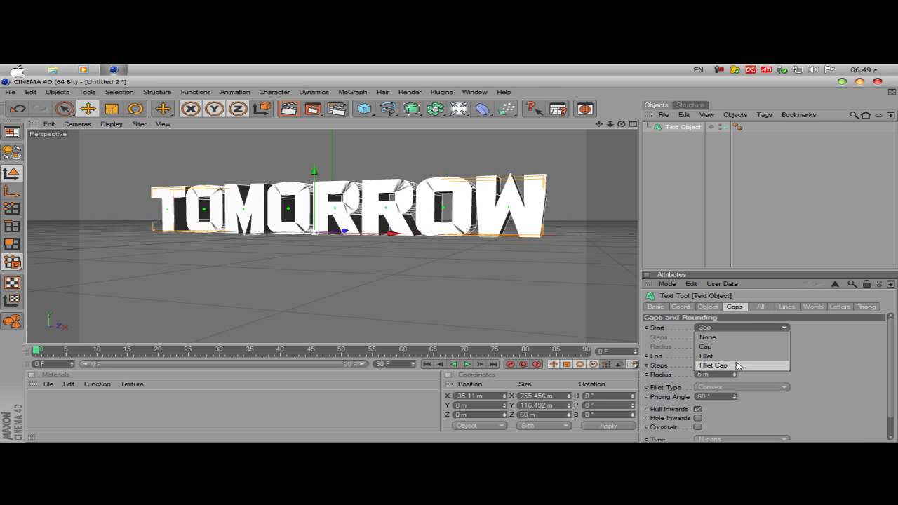
pyautogui.click(737, 365)
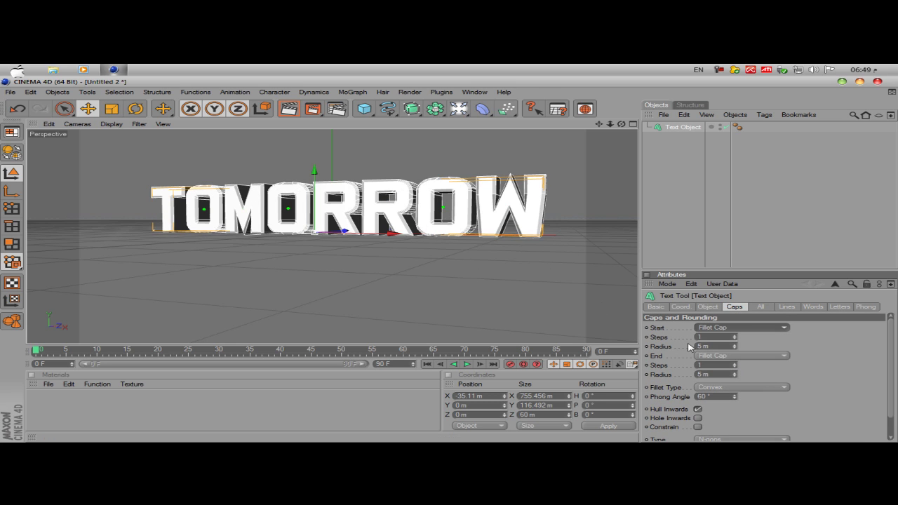
# Step: Set the fillet radius of both the start and end caps to 2 m
pyautogui.click(721, 345)
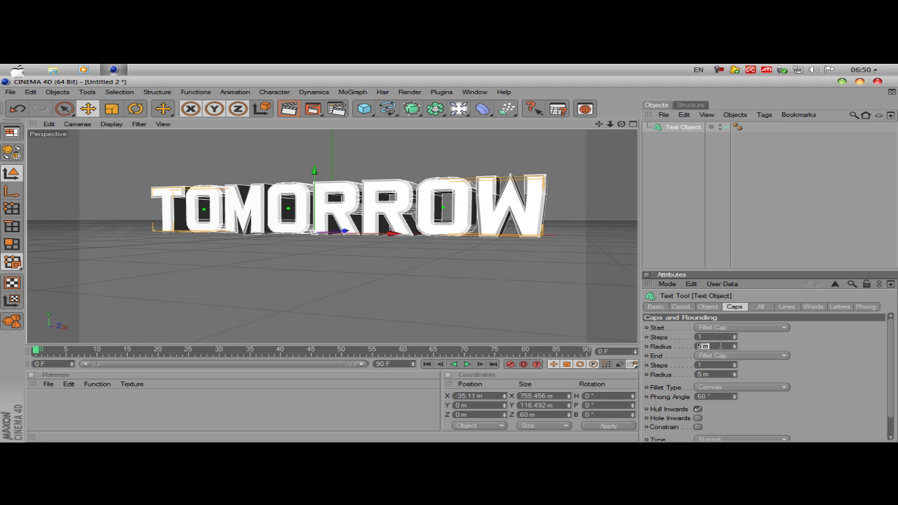
pyautogui.write('2')
pyautogui.press('Return')
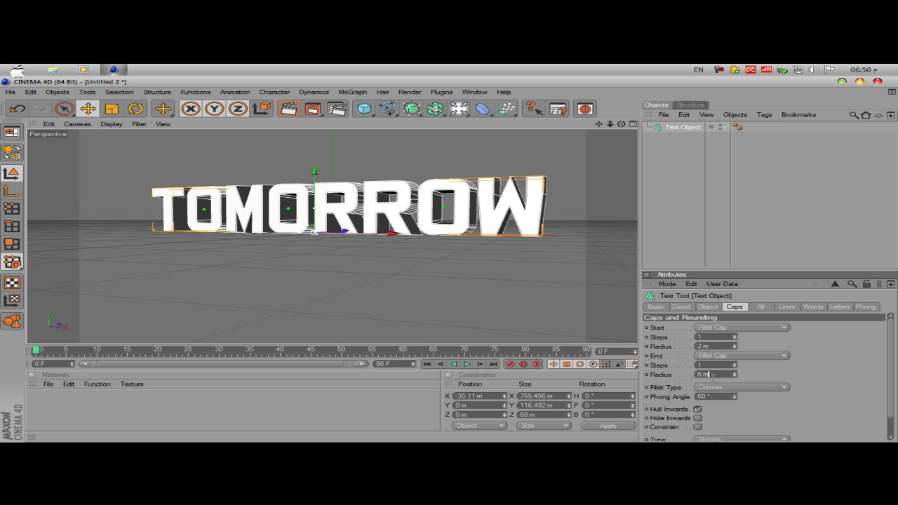
pyautogui.write('2')
pyautogui.press('Return')
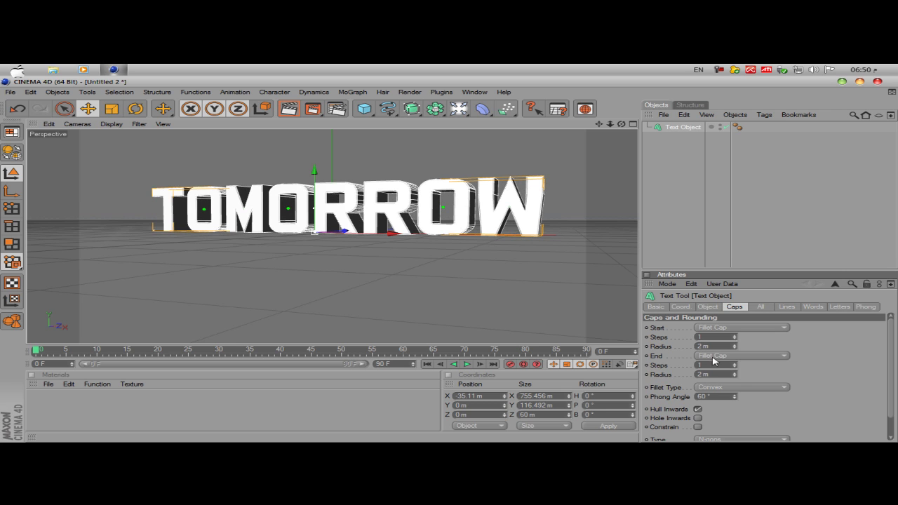
# Step: Set the fillet steps of both the start and end caps of the text object to 5
pyautogui.scroll(5, 333, 235)
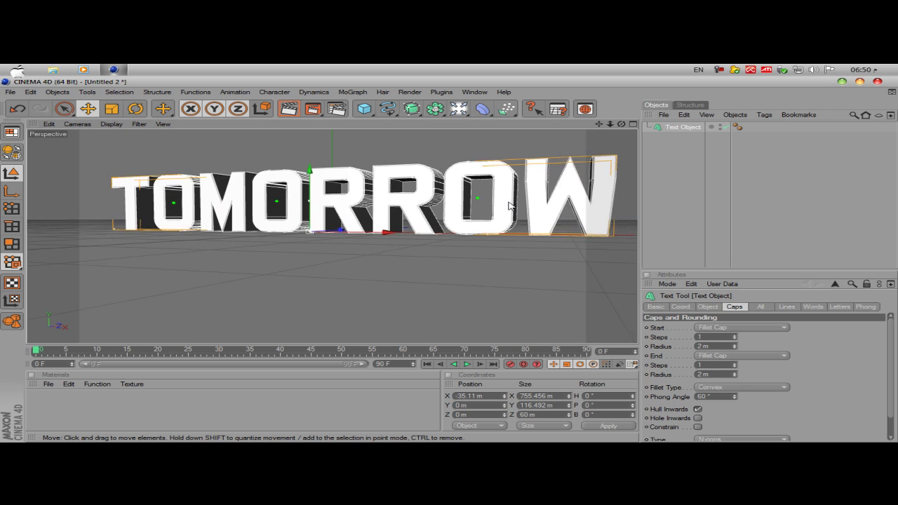
pyautogui.keyDown('alt'); pyautogui.moveTo(393, 210); pyautogui.dragTo(457, 204); pyautogui.keyUp('alt')
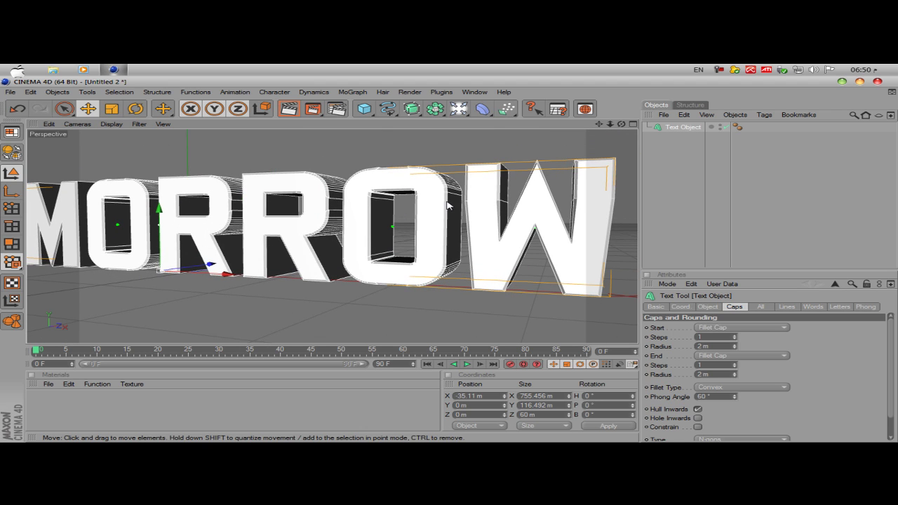
pyautogui.click(716, 336)
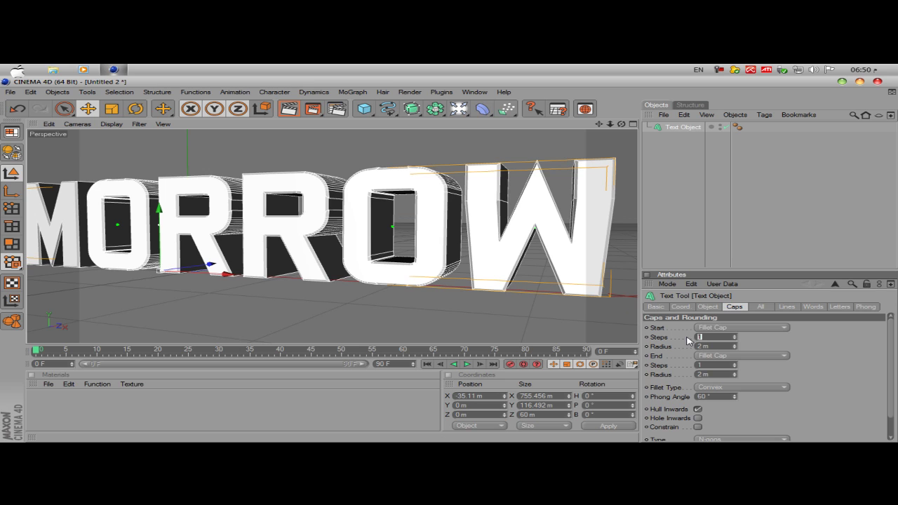
pyautogui.write('5')
pyautogui.press('Tab')
pyautogui.press('Tab')
pyautogui.press('Tab')
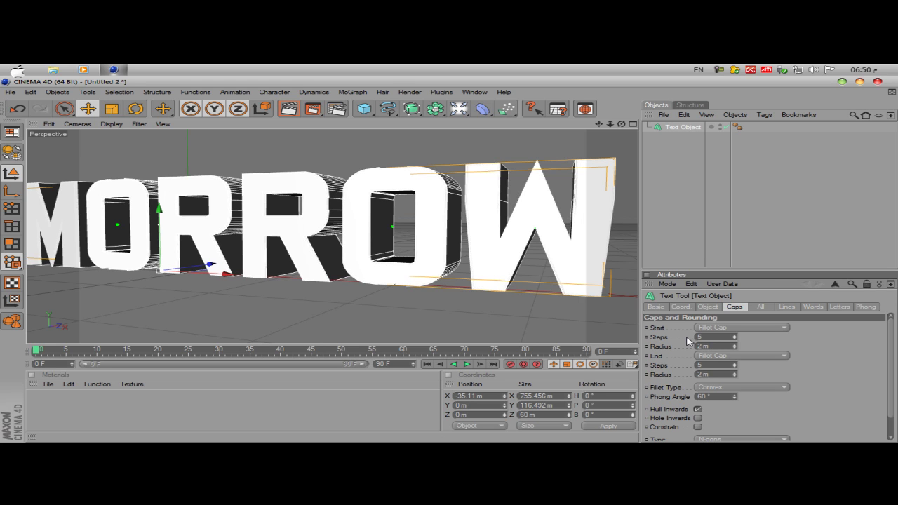
pyautogui.click(690, 239)
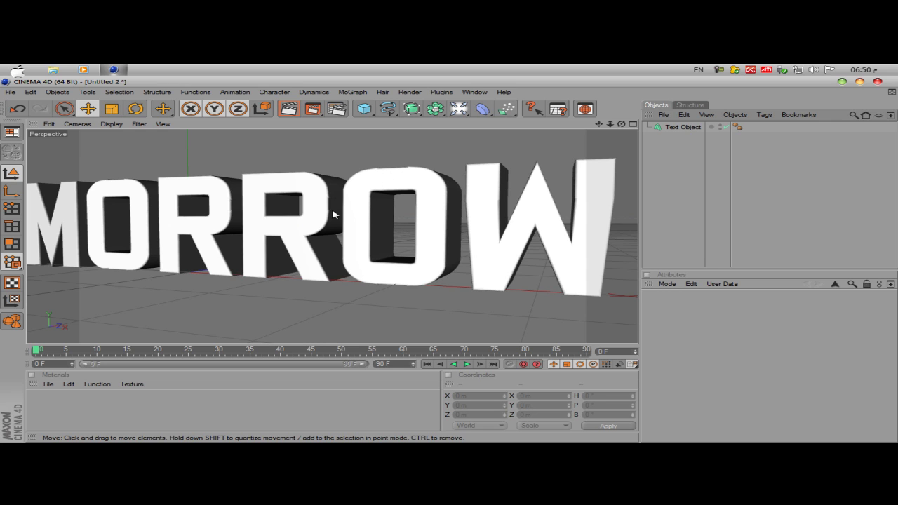
# Step: Keep the text object's Convex fillet type and change its intermediate points to Uniform
pyautogui.click(673, 128)
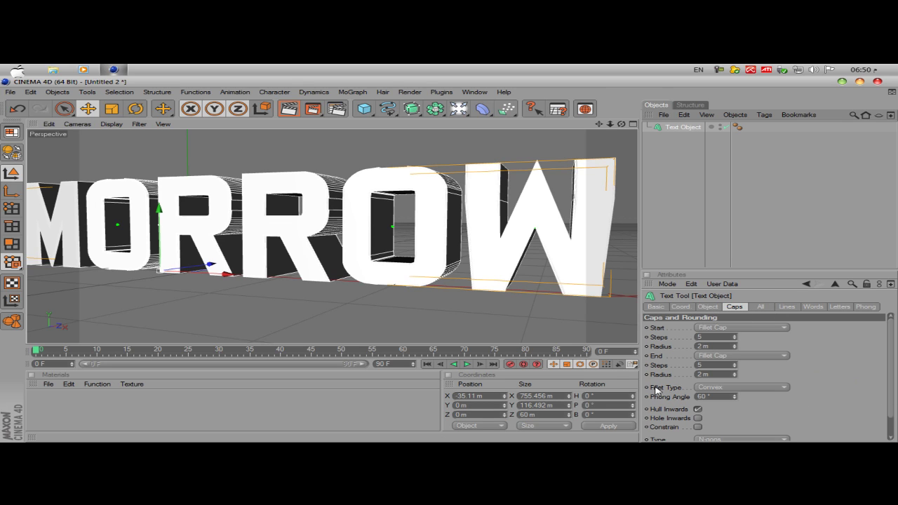
pyautogui.click(719, 387)
pyautogui.click(720, 387)
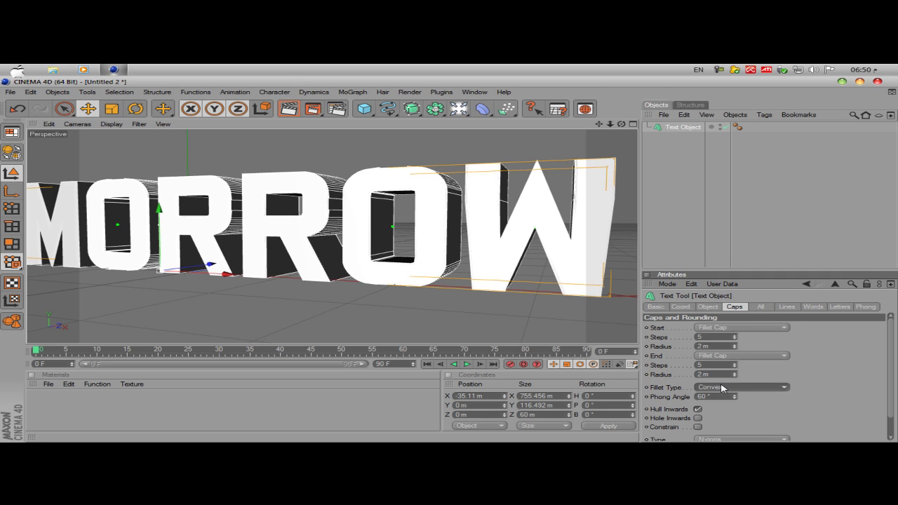
pyautogui.click(710, 307)
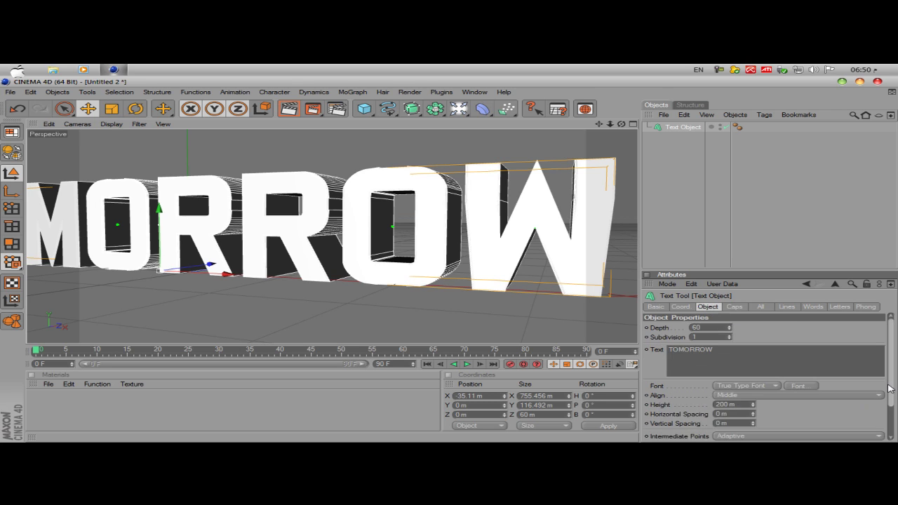
pyautogui.scroll(-2, 888, 418)
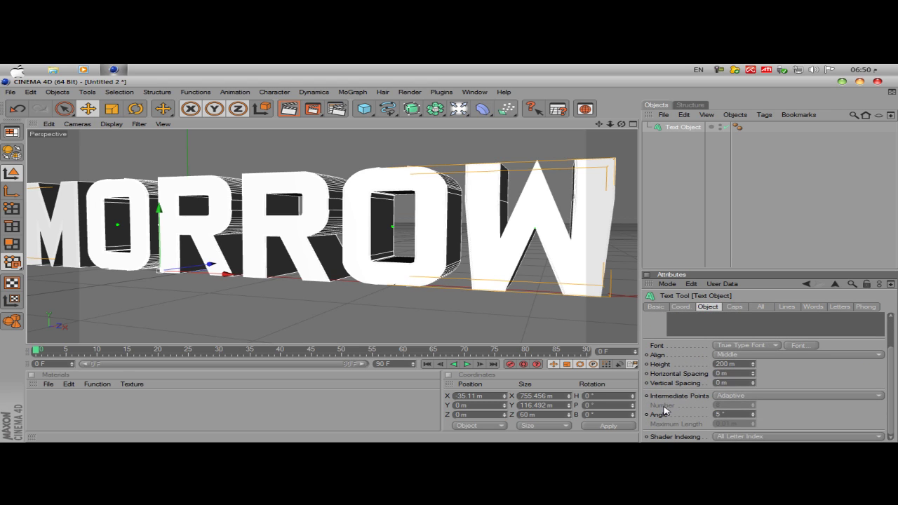
pyautogui.click(758, 397)
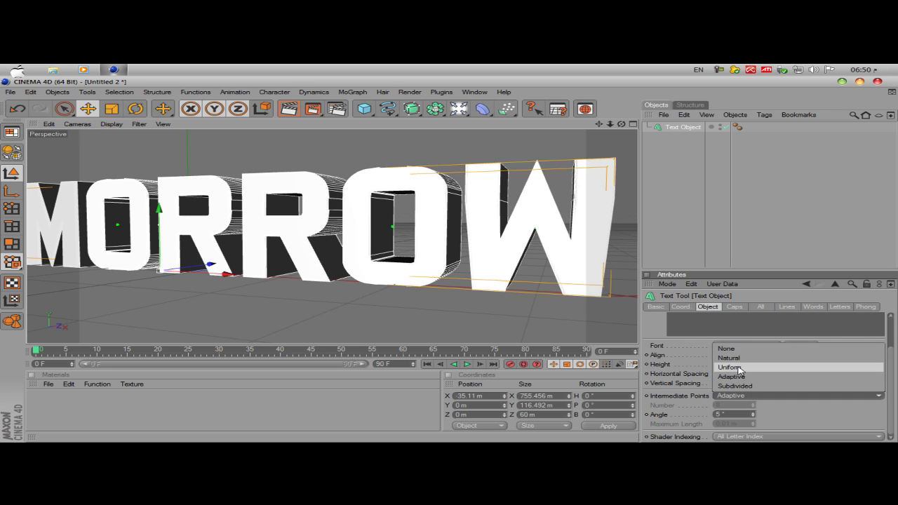
pyautogui.click(739, 370)
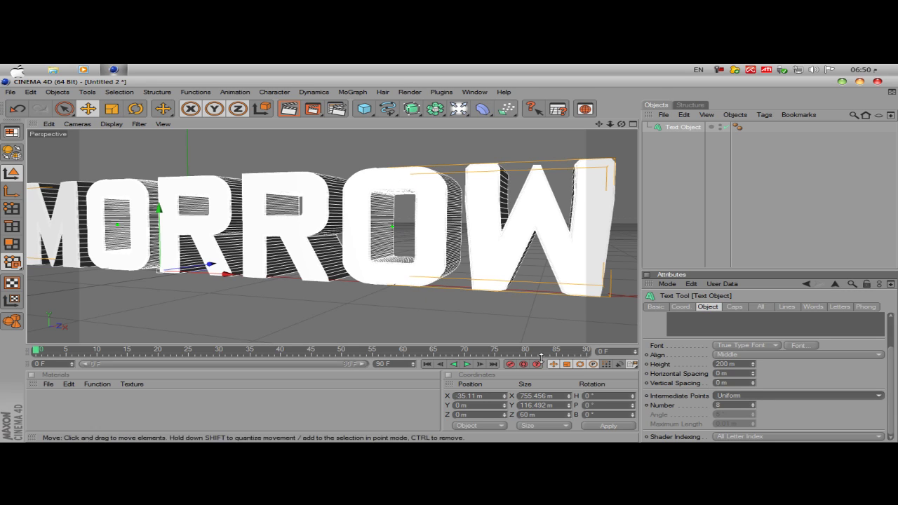
# Step: Set the number of uniform intermediate points on the text object to 15
pyautogui.click(754, 403)
pyautogui.click(754, 403)
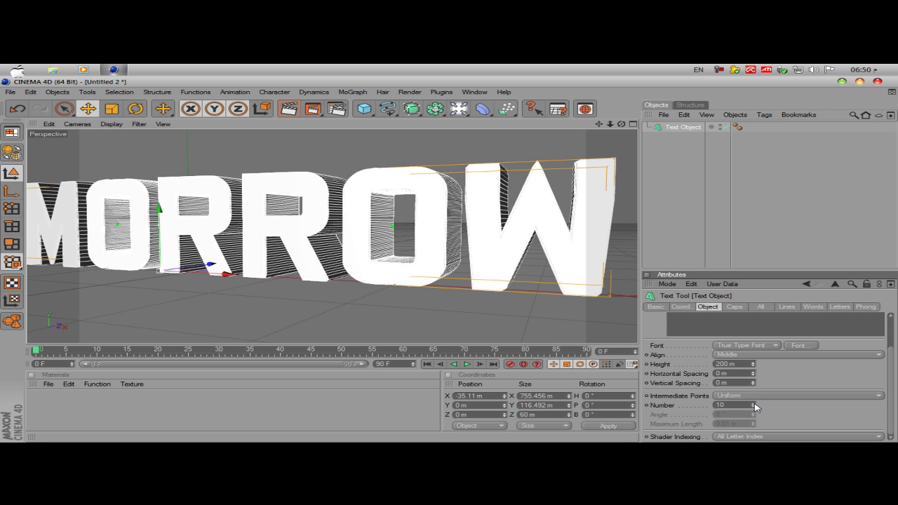
pyautogui.click(754, 403)
pyautogui.click(754, 404)
pyautogui.click(754, 403)
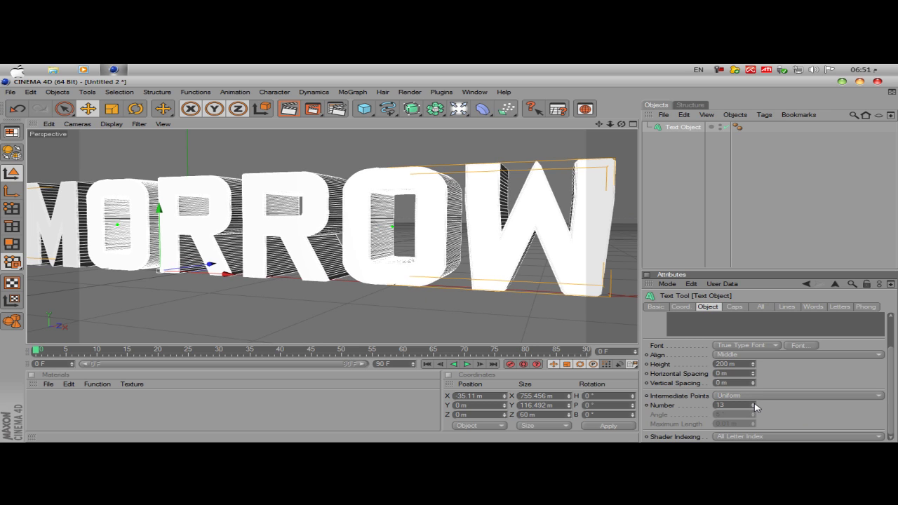
pyautogui.click(745, 227)
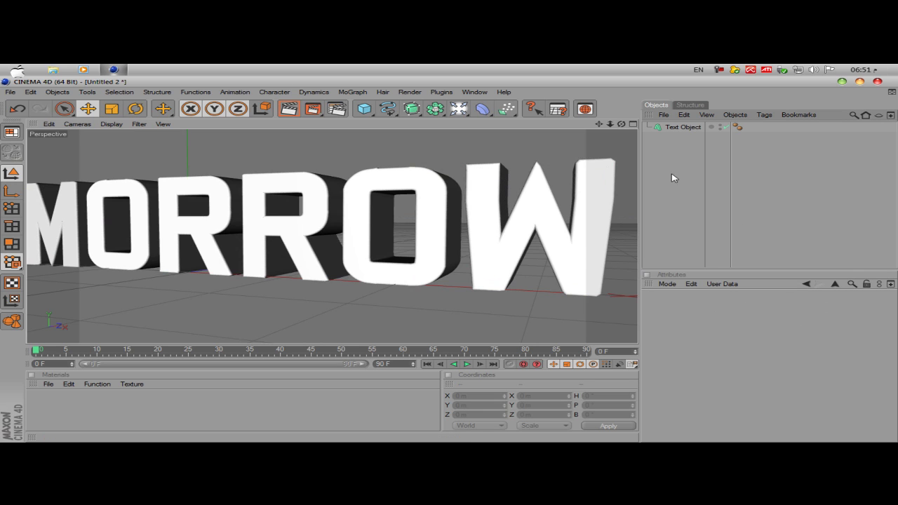
pyautogui.click(691, 127)
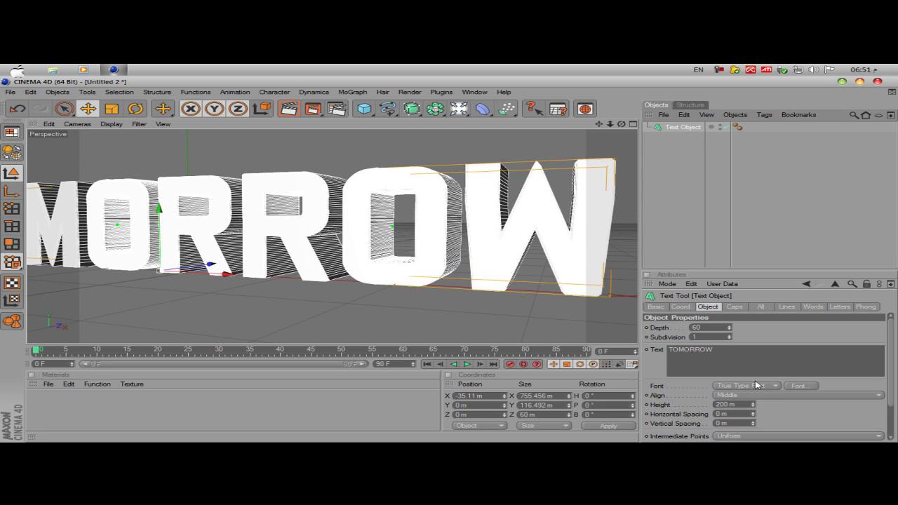
pyautogui.moveTo(891, 390); pyautogui.dragTo(892, 412)
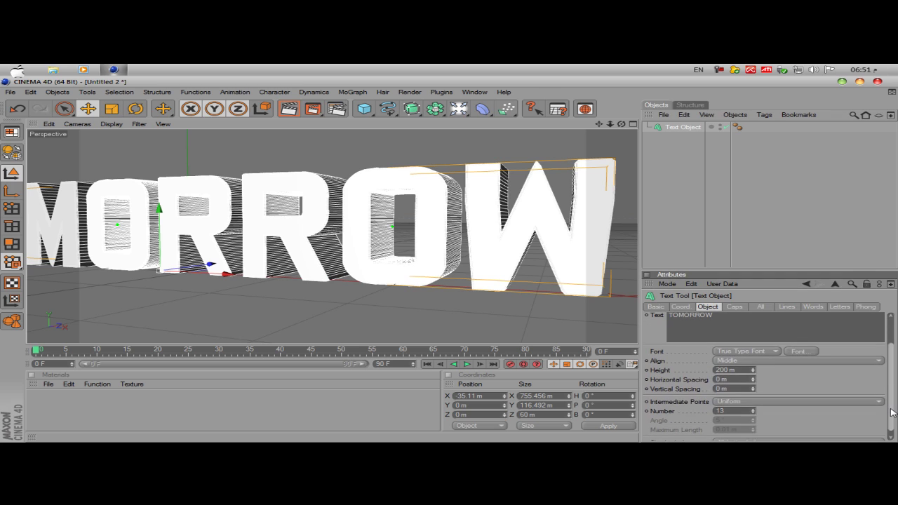
pyautogui.click(753, 410)
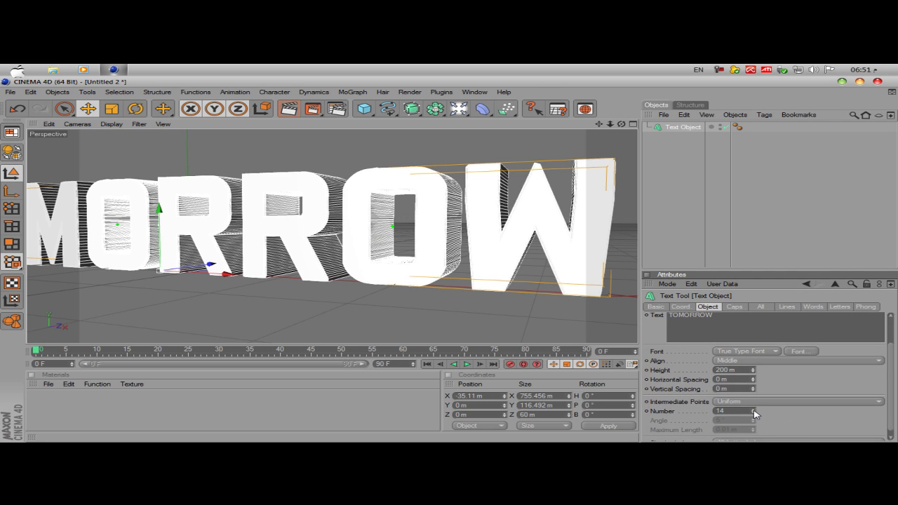
pyautogui.click(753, 409)
pyautogui.click(753, 410)
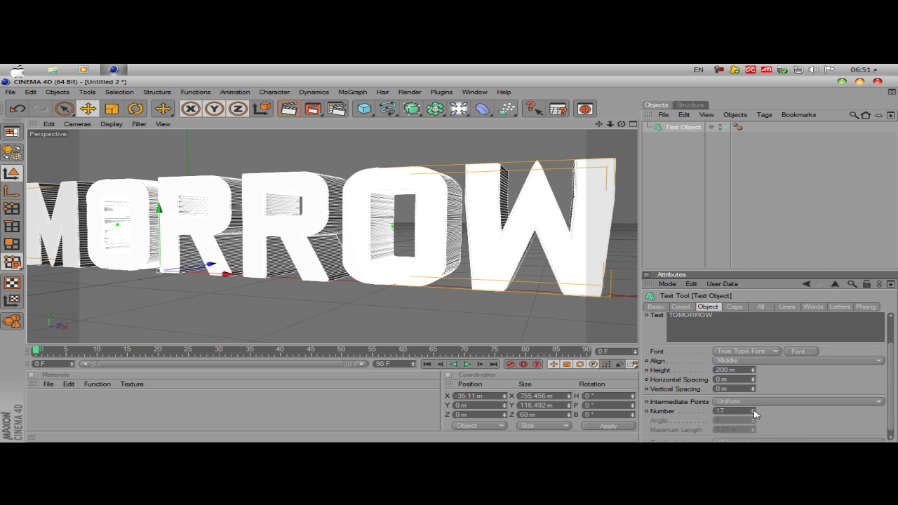
pyautogui.click(753, 413)
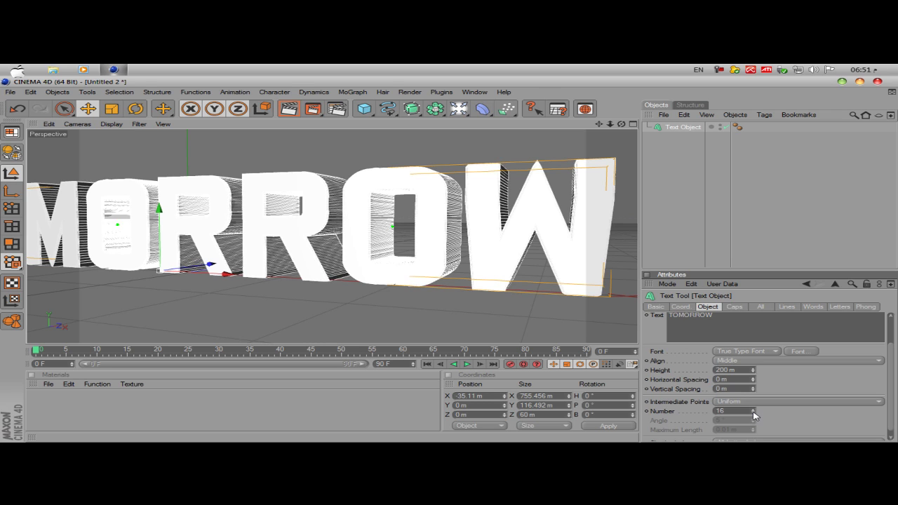
pyautogui.click(753, 412)
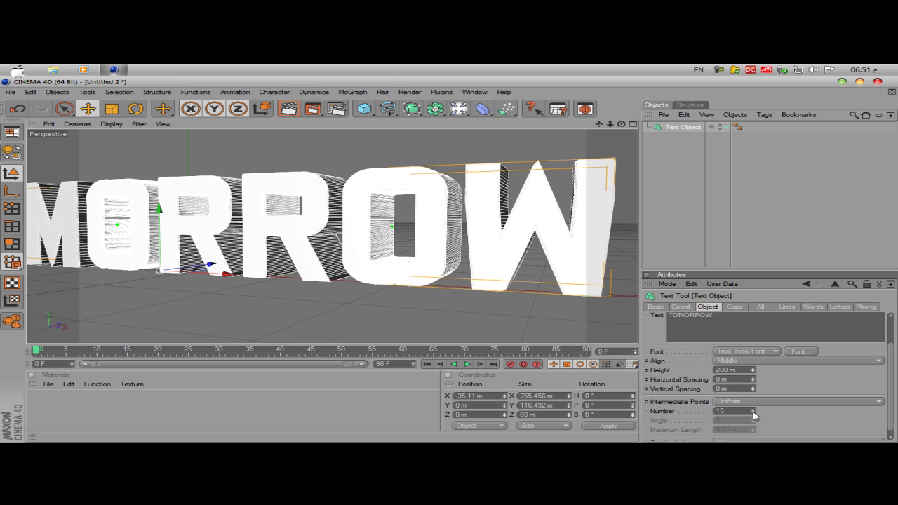
# Step: Set the text object's cap type to Triangles and enable Regular Grid with a 10 m width
pyautogui.click(680, 307)
pyautogui.click(710, 309)
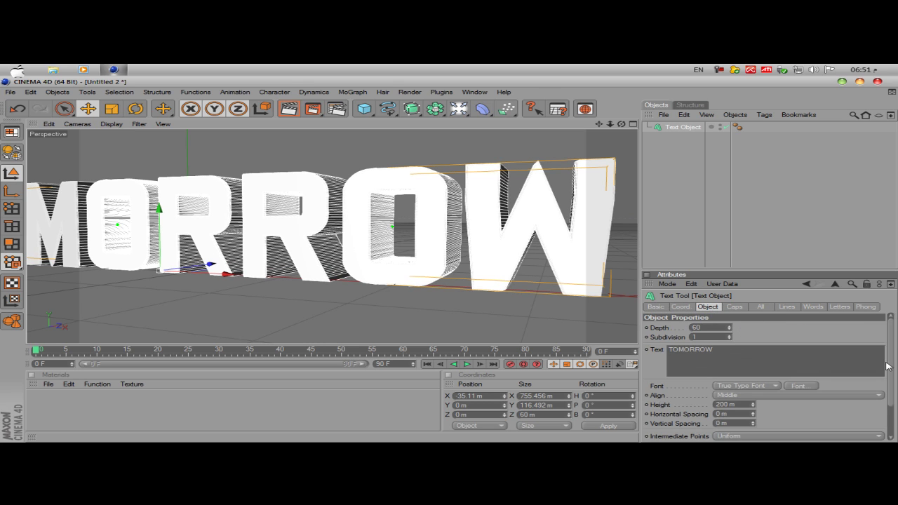
pyautogui.scroll(-3, 734, 314)
pyautogui.click(735, 308)
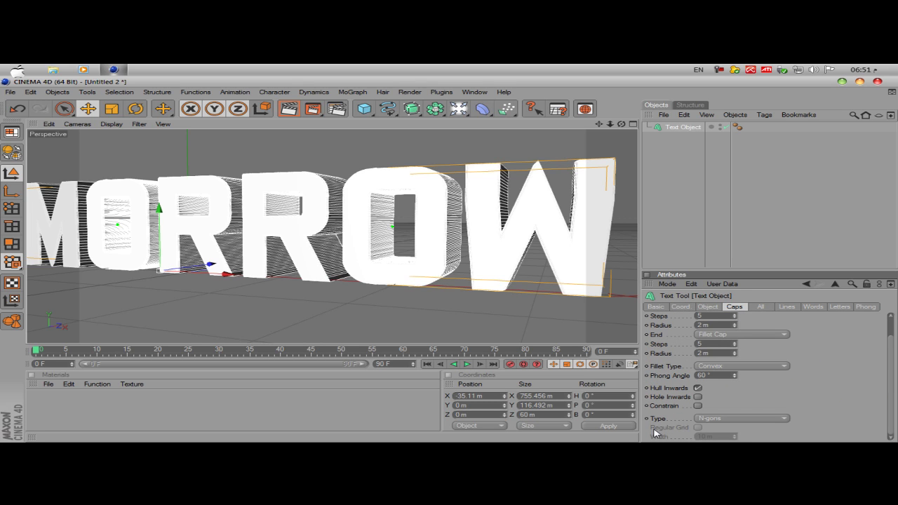
pyautogui.click(731, 421)
pyautogui.click(725, 392)
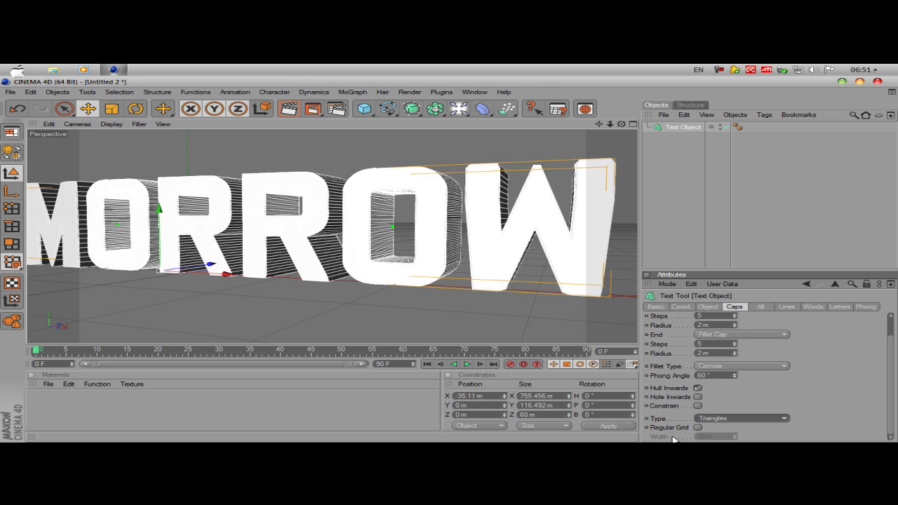
pyautogui.click(697, 427)
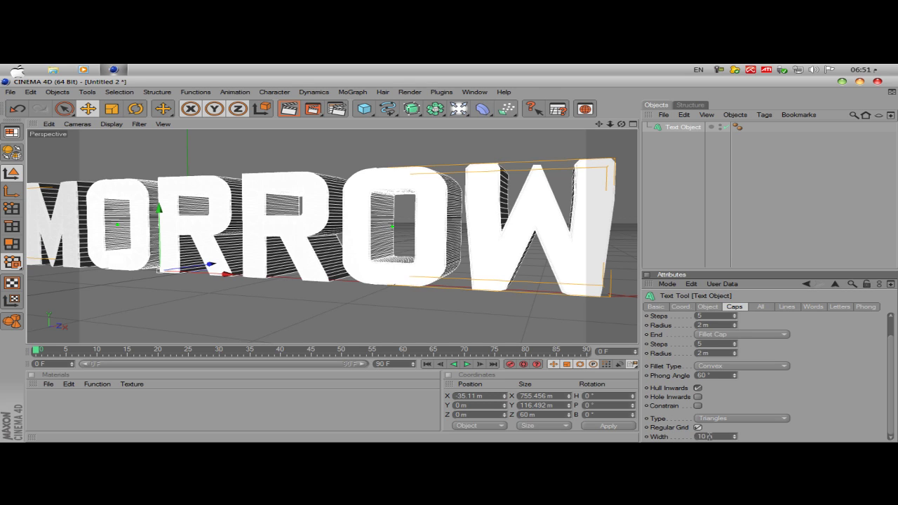
pyautogui.click(721, 437)
pyautogui.click(801, 245)
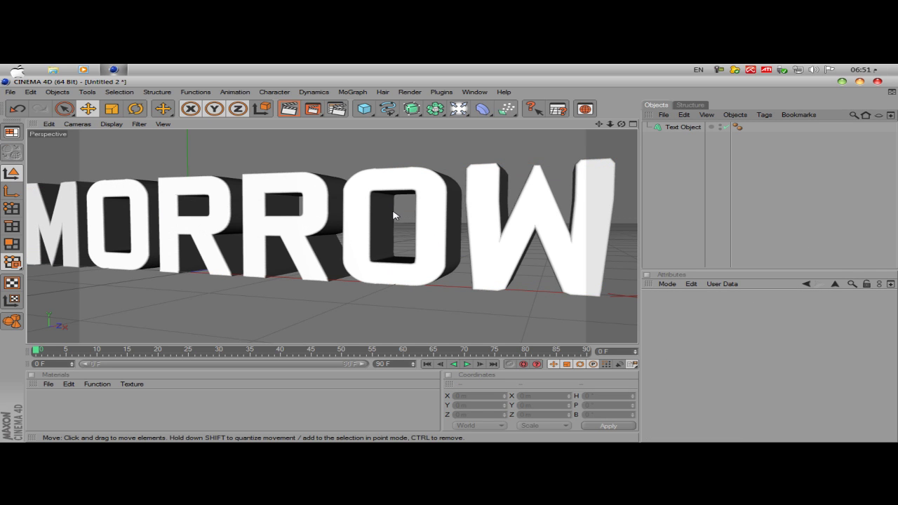
# Step: Select the whole TOMORROW text and add a MoGraph Random Effector to it
pyautogui.scroll(-4, 528, 226)
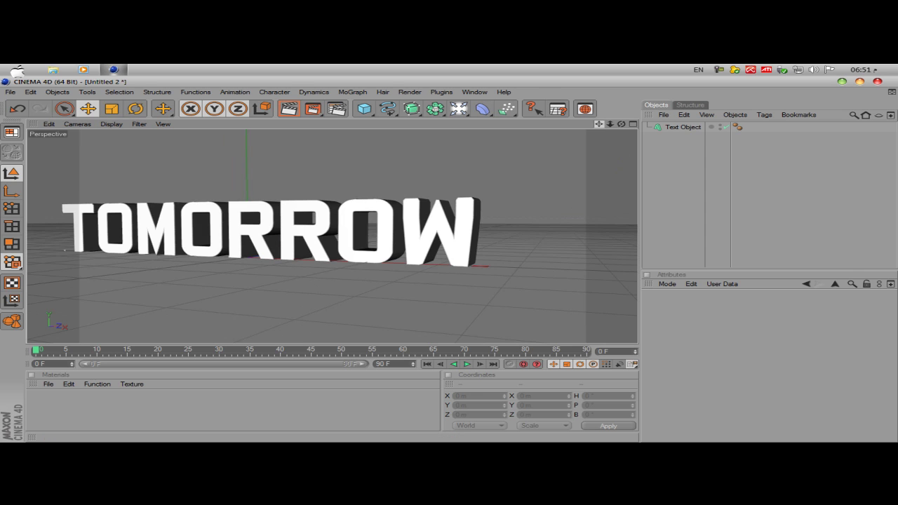
pyautogui.moveTo(599, 124); pyautogui.dragTo(474, 246)
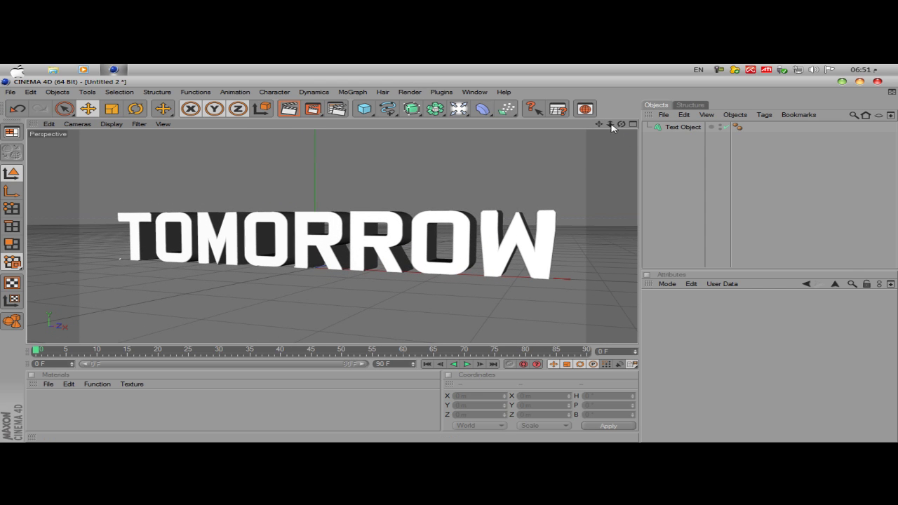
pyautogui.moveTo(621, 124); pyautogui.dragTo(602, 125)
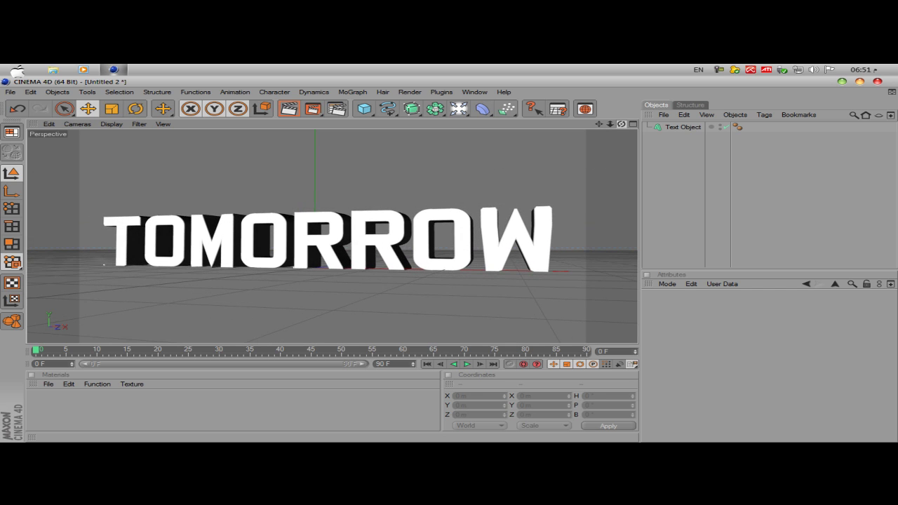
pyautogui.click(547, 235)
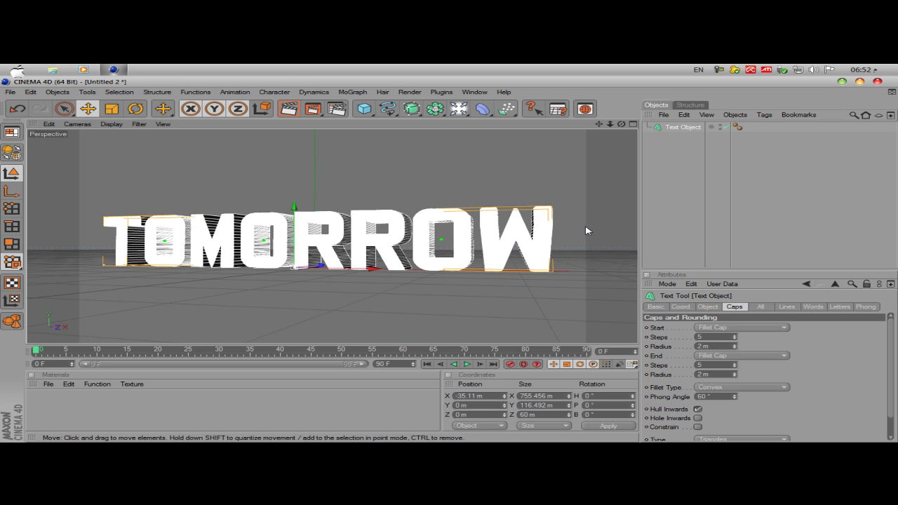
pyautogui.click(360, 94)
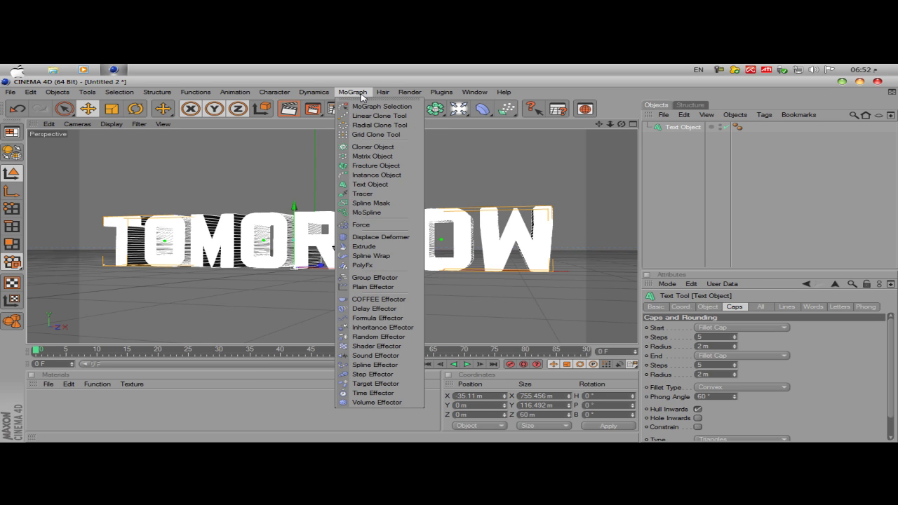
pyautogui.click(381, 338)
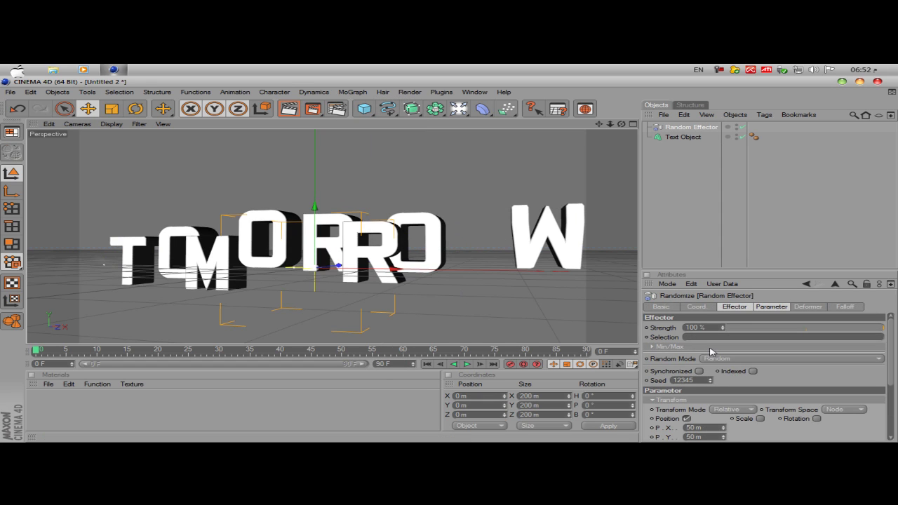
# Step: Set the Random Effector's X and Y position offsets to 0 m
pyautogui.click(736, 307)
pyautogui.click(771, 307)
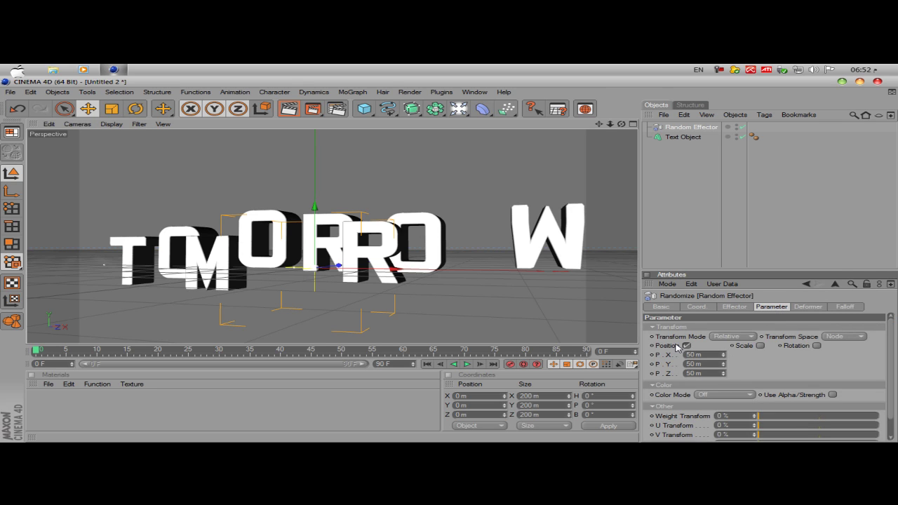
pyautogui.click(705, 354)
pyautogui.write('0')
pyautogui.write('0')
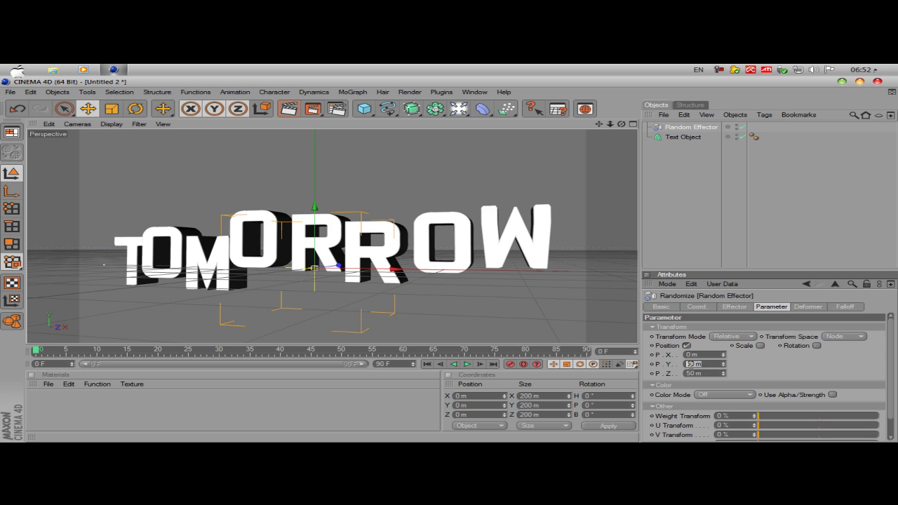
pyautogui.press('Tab')
# Step: Adjust the Random Effector's position offsets to about -444 m in Z and about -141 m in X
pyautogui.moveTo(722, 377); pyautogui.dragTo(722, 403)
pyautogui.moveTo(609, 124)
pyautogui.mouseDown()
pyautogui.moveTo(598, 124)
pyautogui.moveTo(621, 129)
pyautogui.moveTo(621, 158)
pyautogui.mouseUp()
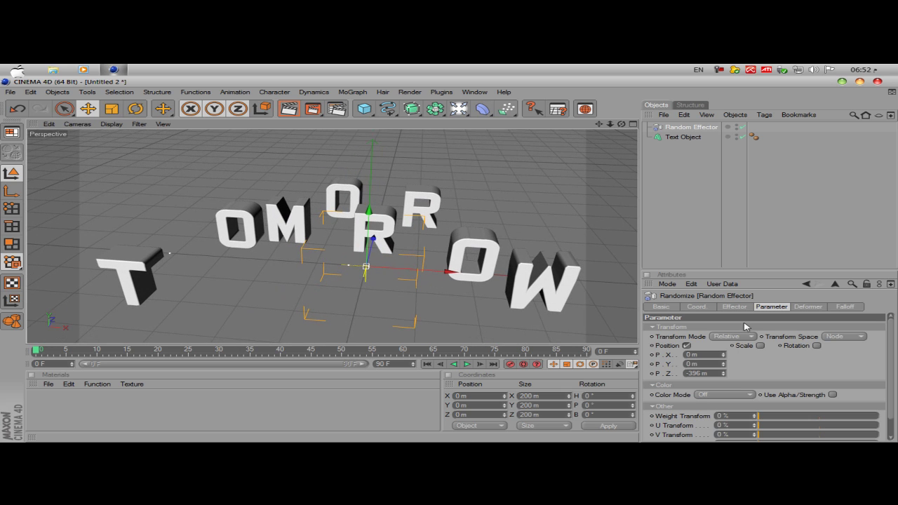
pyautogui.moveTo(722, 373)
pyautogui.mouseDown()
pyautogui.moveTo(723, 393)
pyautogui.moveTo(721, 357)
pyautogui.moveTo(713, 363)
pyautogui.moveTo(723, 361)
pyautogui.moveTo(718, 384)
pyautogui.mouseUp()
pyautogui.write('0')
pyautogui.click(715, 355)
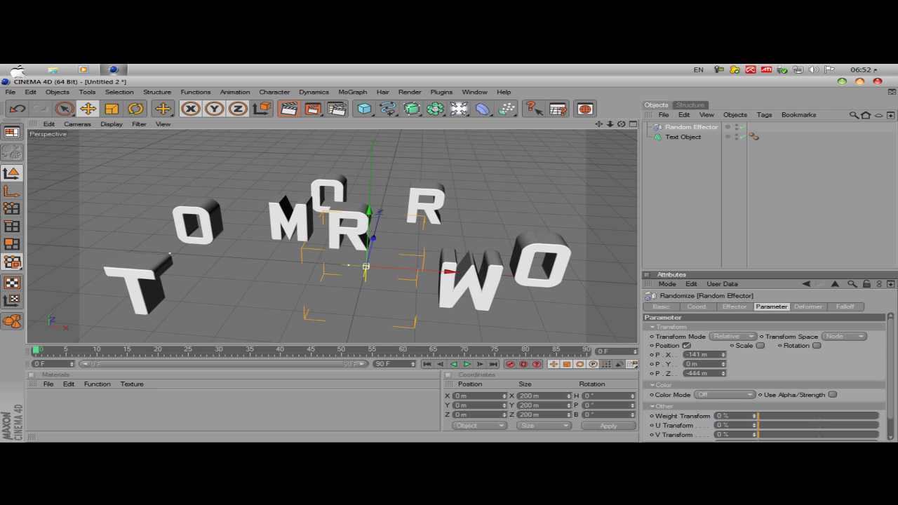
# Step: Disable the Random Effector so the text letters return to their original alignment
pyautogui.moveTo(622, 123); pyautogui.dragTo(590, 112)
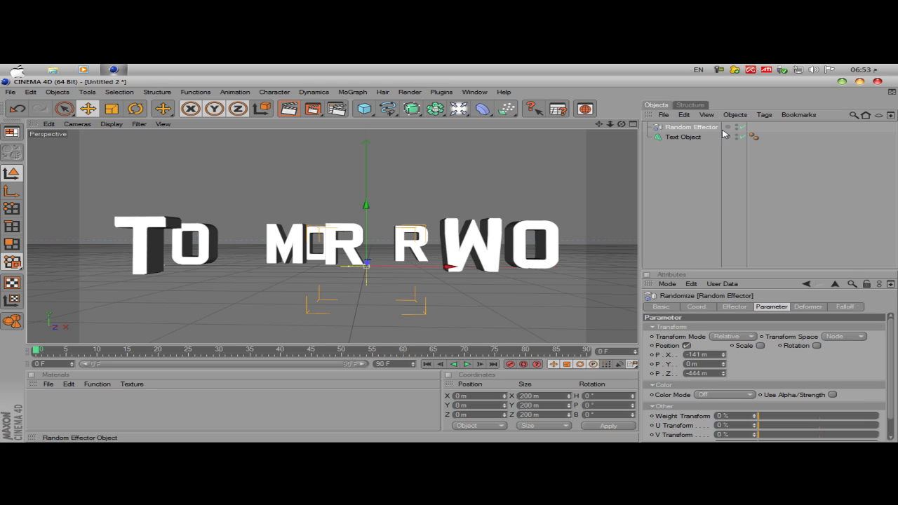
pyautogui.click(743, 128)
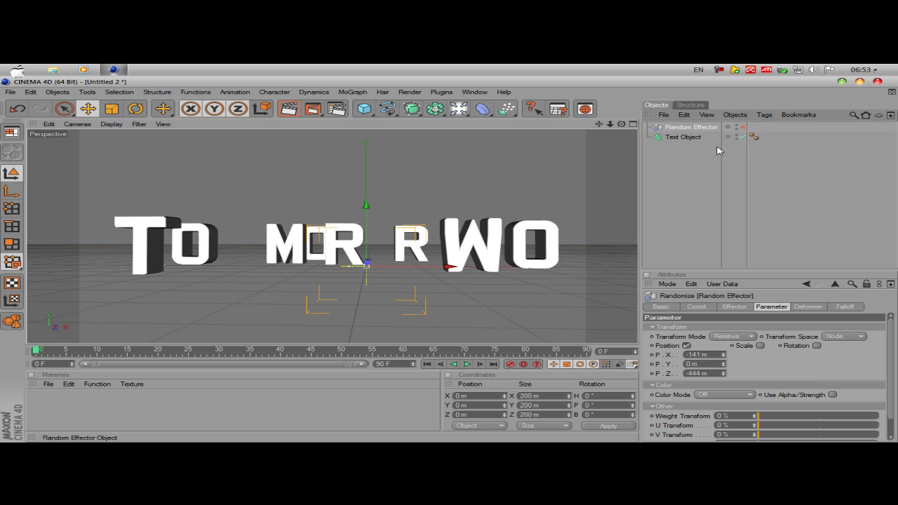
pyautogui.click(657, 198)
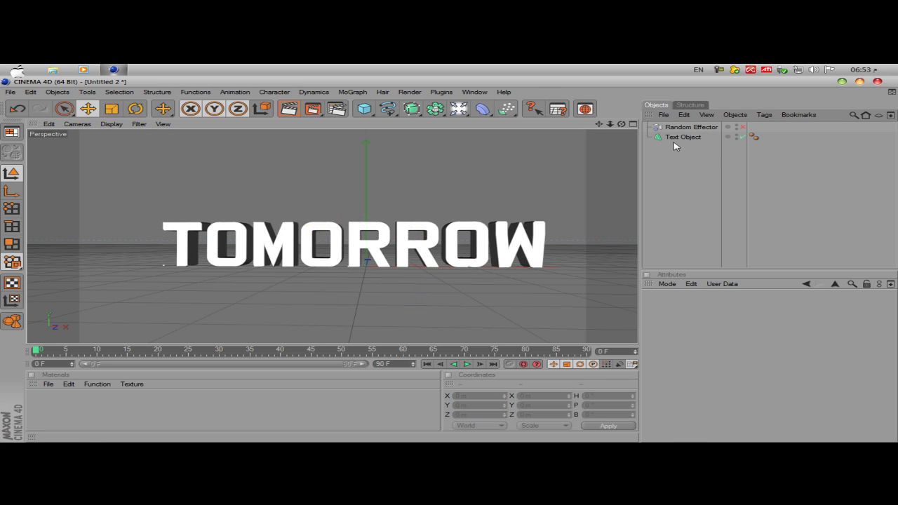
# Step: Make the Text Object editable and expand its hierarchy down to the individual TOMORROW letters
pyautogui.click(678, 137)
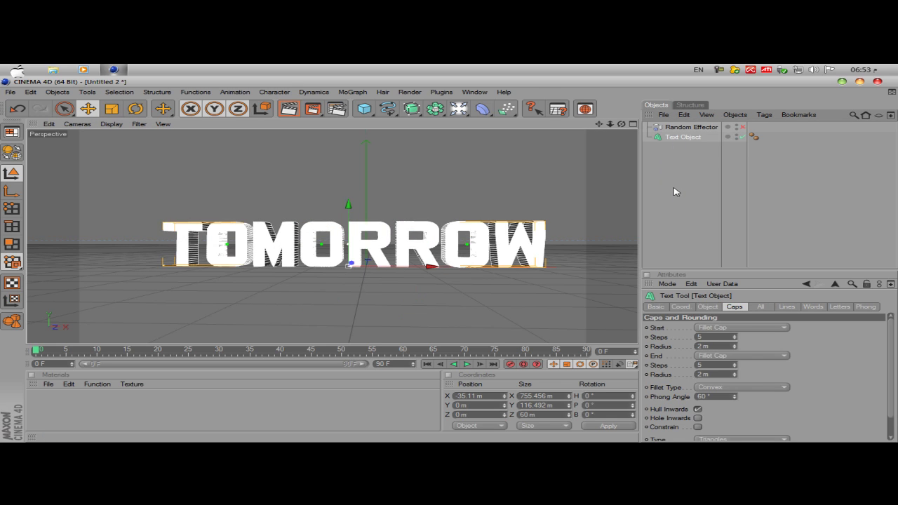
pyautogui.press('c')
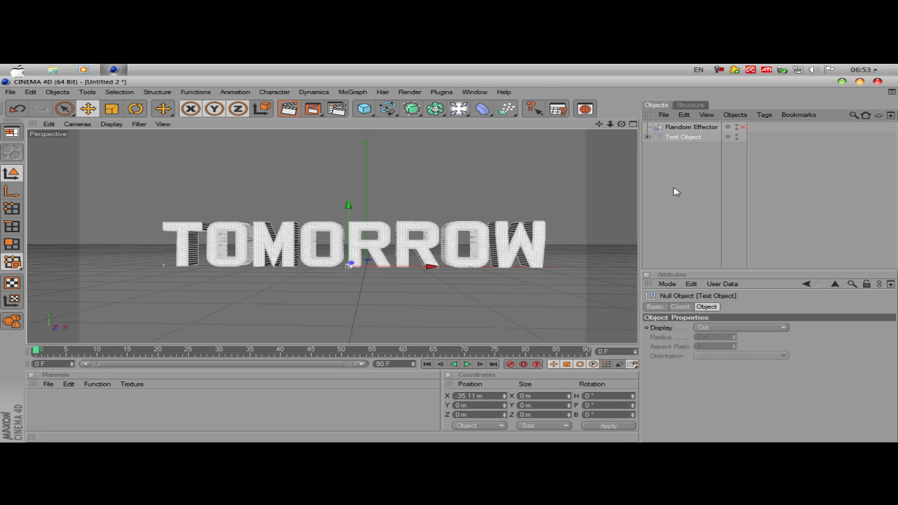
pyautogui.click(667, 231)
pyautogui.click(684, 139)
pyautogui.click(646, 136)
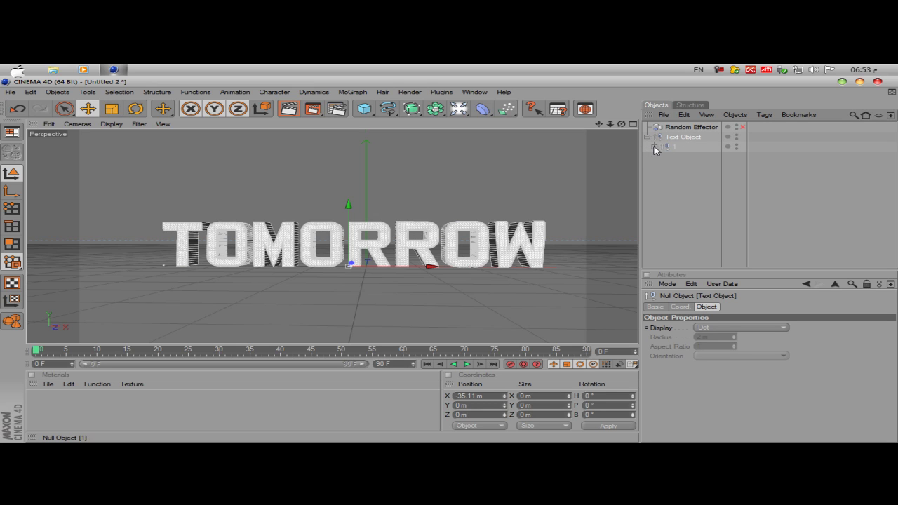
pyautogui.click(654, 147)
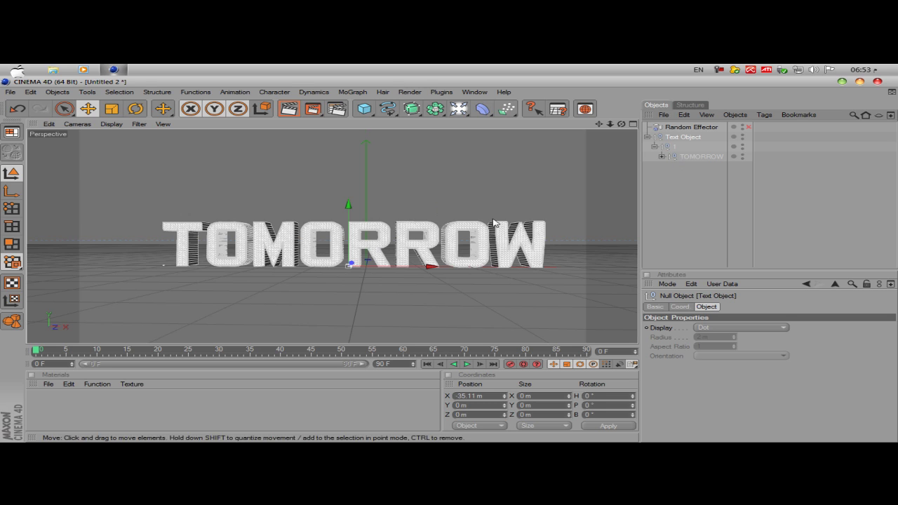
pyautogui.click(661, 156)
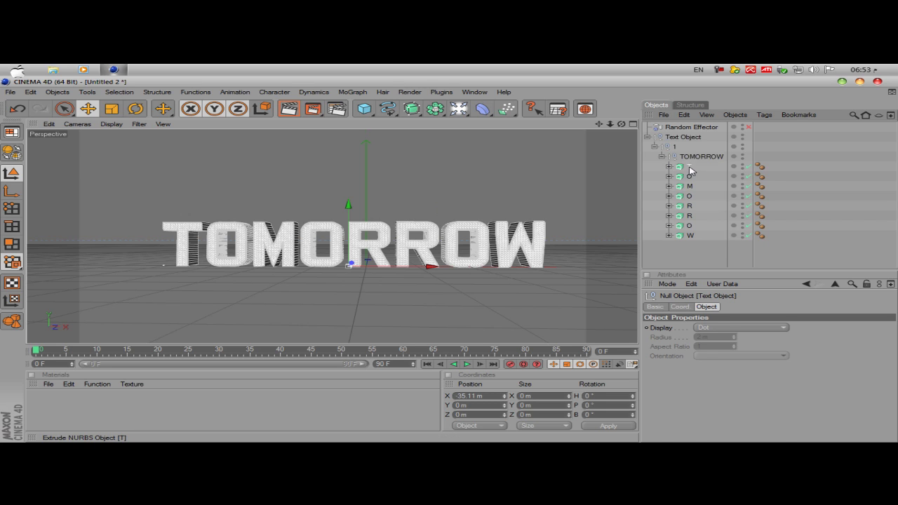
# Step: Examine the separate letter objects of TOMORROW by selecting each one in turn
pyautogui.click(690, 167)
pyautogui.click(690, 177)
pyautogui.click(690, 186)
pyautogui.click(691, 197)
pyautogui.click(691, 206)
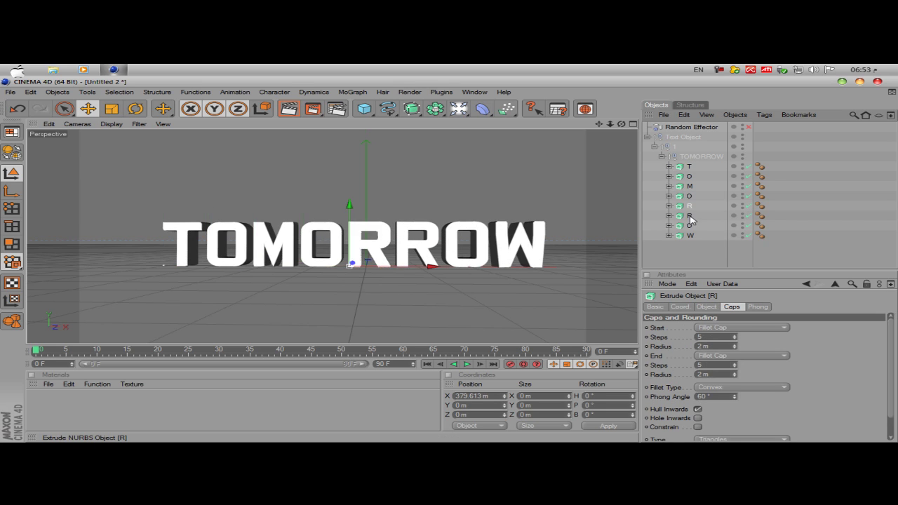
pyautogui.click(691, 216)
pyautogui.click(691, 226)
pyautogui.click(686, 235)
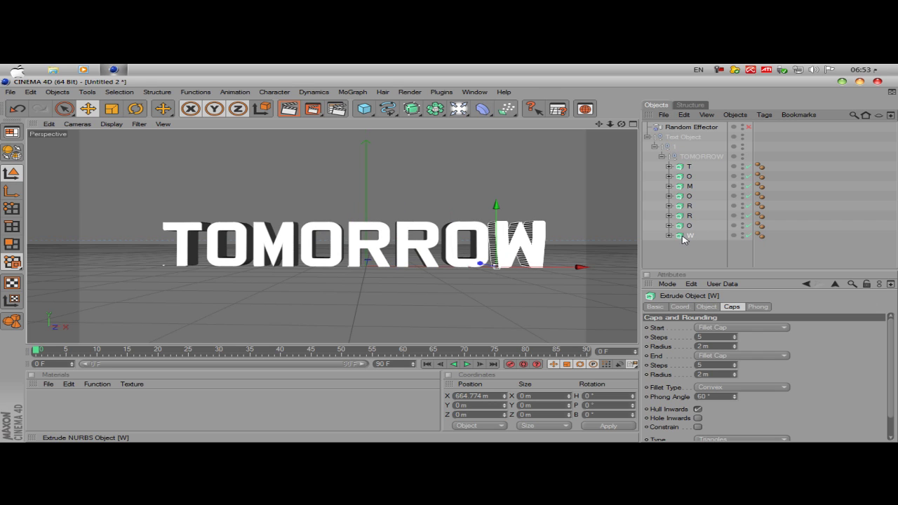
pyautogui.click(688, 255)
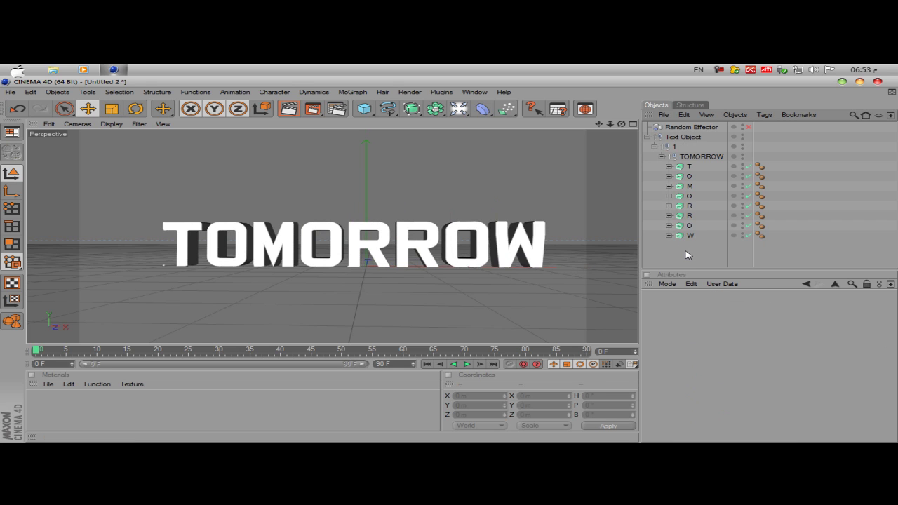
pyautogui.click(689, 166)
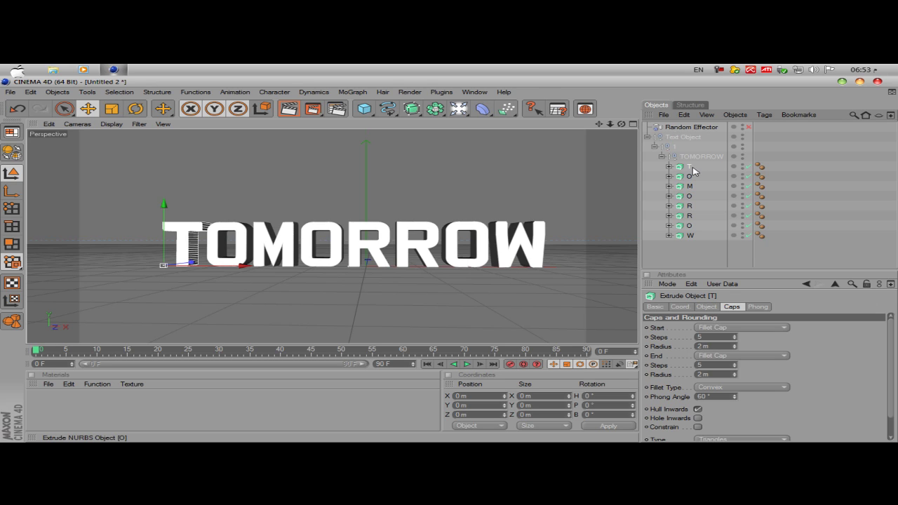
pyautogui.click(675, 247)
# Step: Show the Top view at full size with the whole row of letters and space around it
pyautogui.middleClick(505, 206)
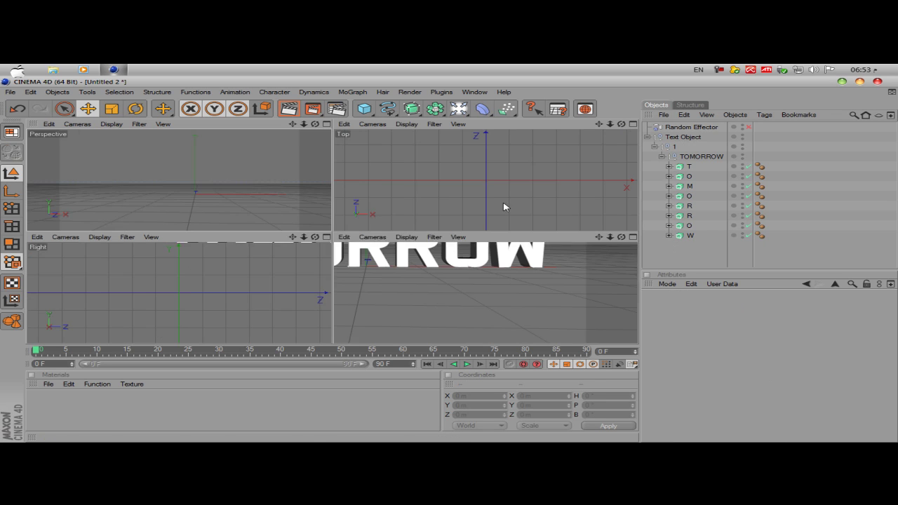
pyautogui.click(633, 125)
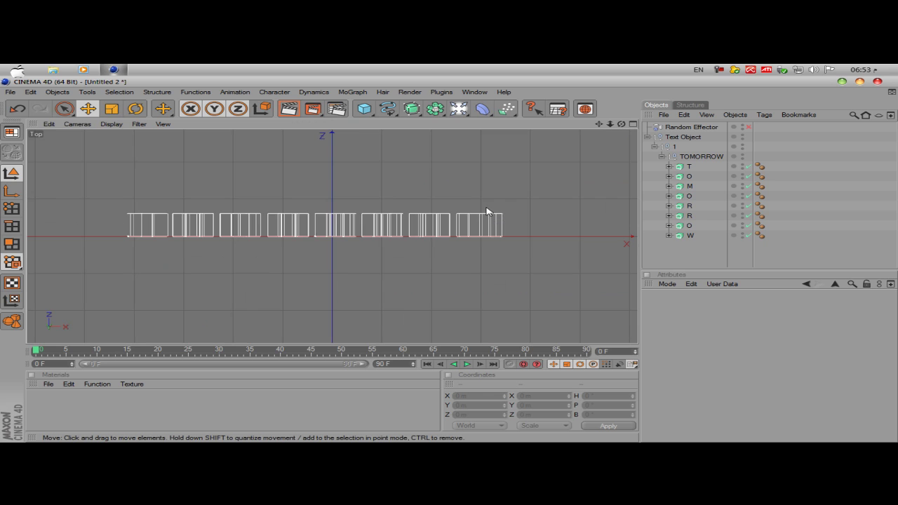
pyautogui.scroll(-5, 486, 215)
pyautogui.scroll(2, 486, 215)
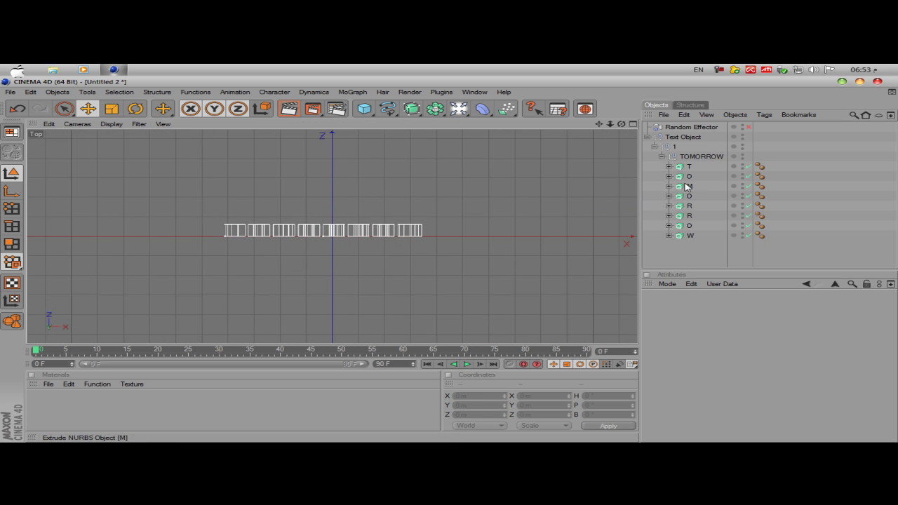
pyautogui.click(260, 230)
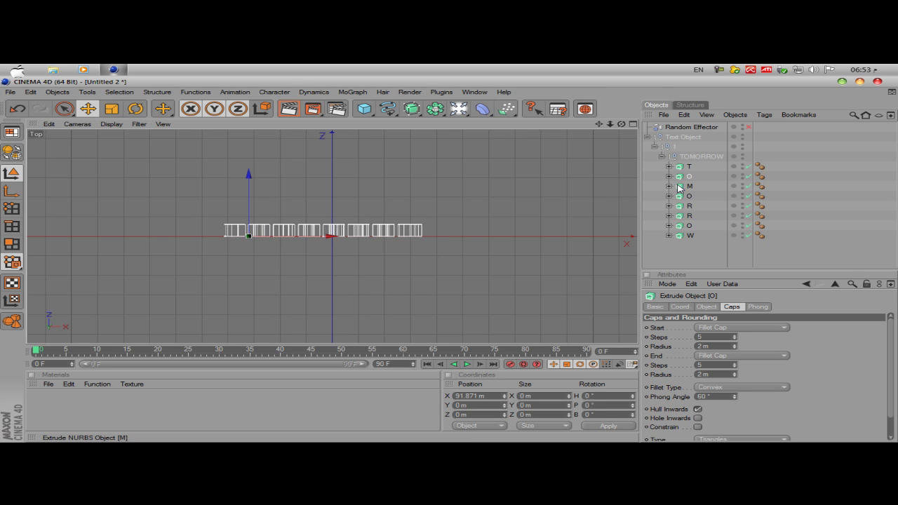
pyautogui.click(363, 282)
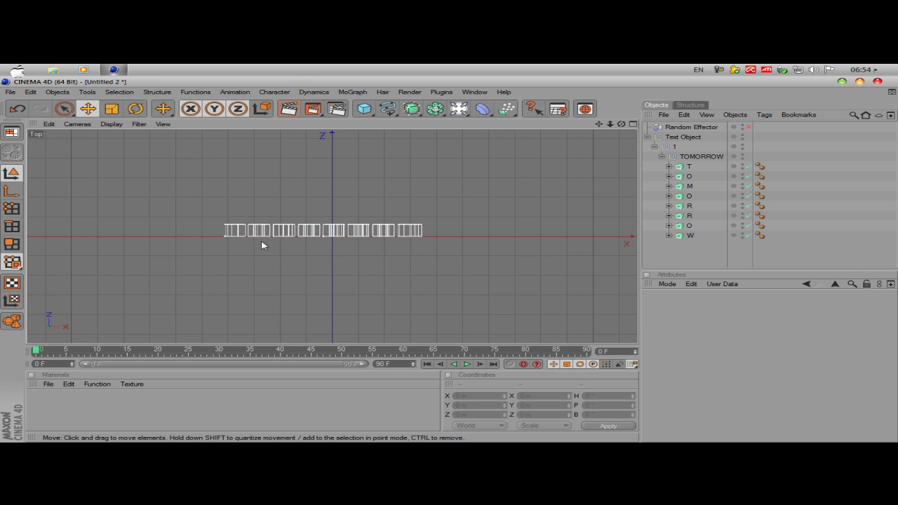
# Step: Try to centre the letter T's axis with Center Axis To in object axis mode
pyautogui.click(231, 232)
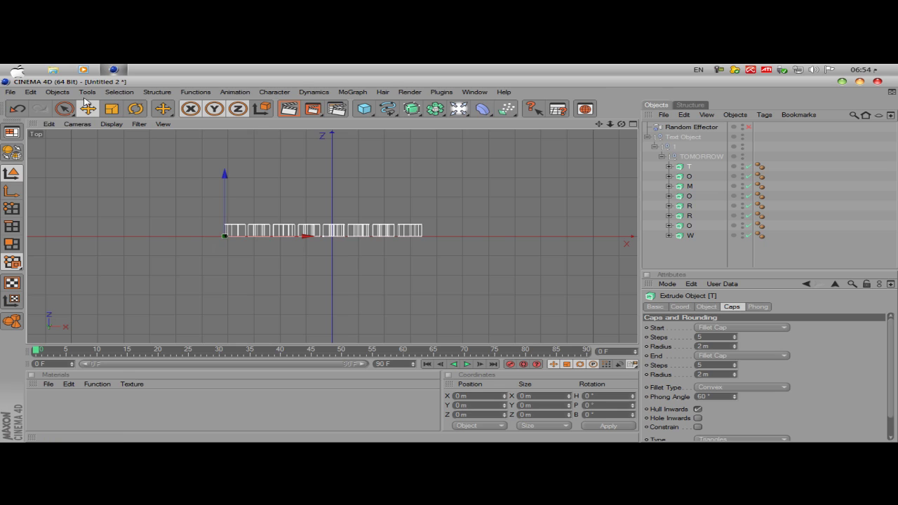
pyautogui.click(15, 198)
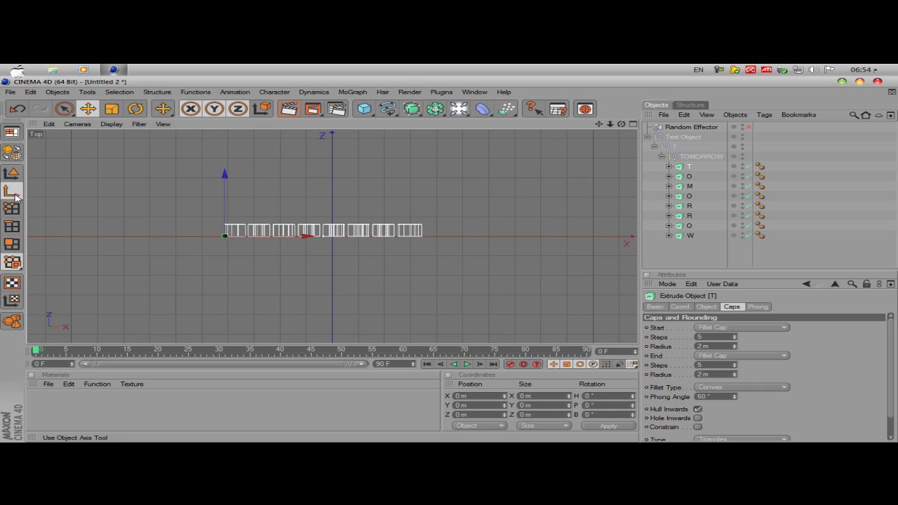
pyautogui.click(119, 92)
pyautogui.moveTo(156, 94)
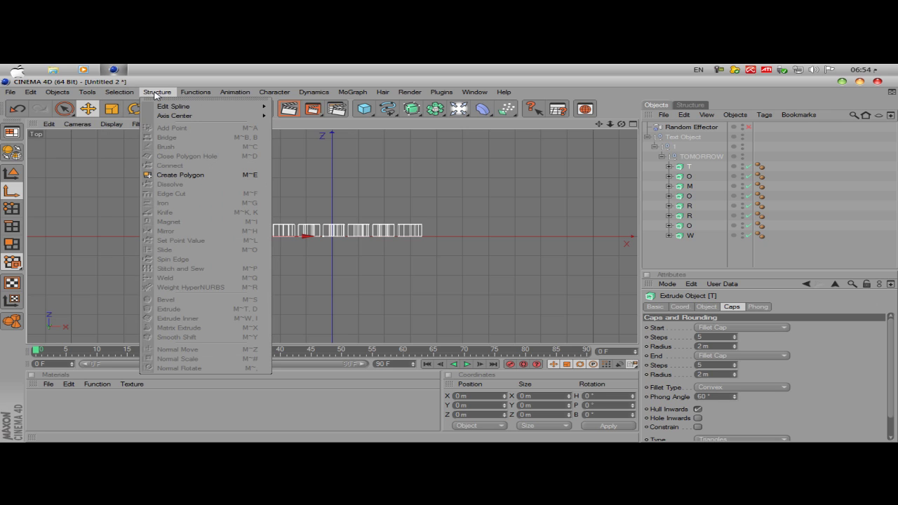
pyautogui.moveTo(170, 118)
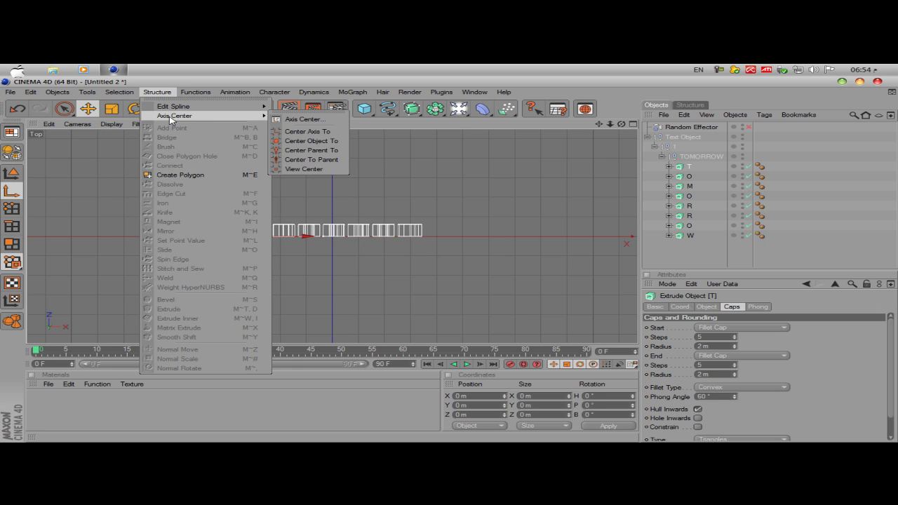
pyautogui.click(312, 132)
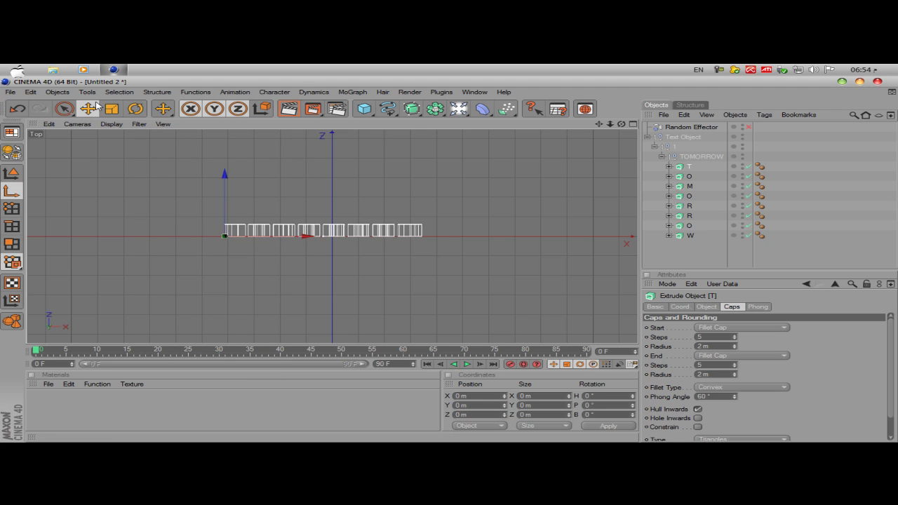
# Step: Try Center Object To on the letter T, and return to model mode with the T selected
pyautogui.click(195, 92)
pyautogui.moveTo(157, 92)
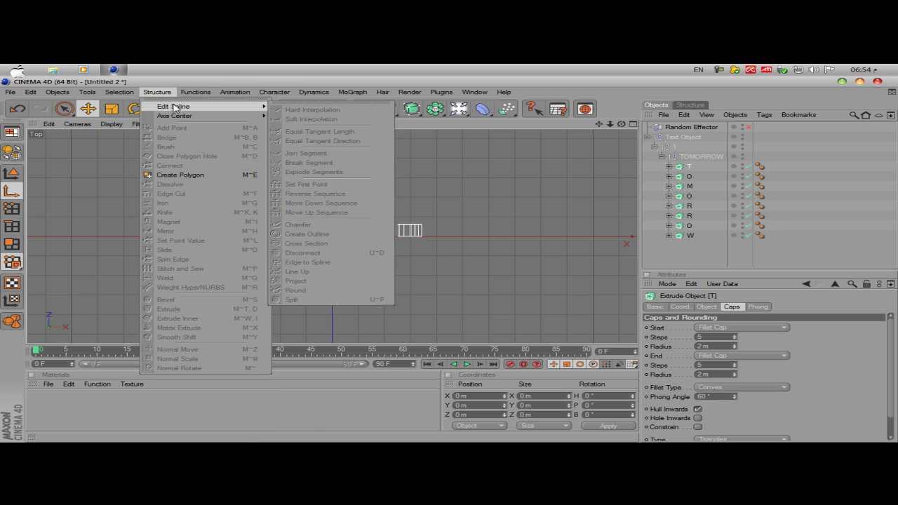
pyautogui.moveTo(264, 116)
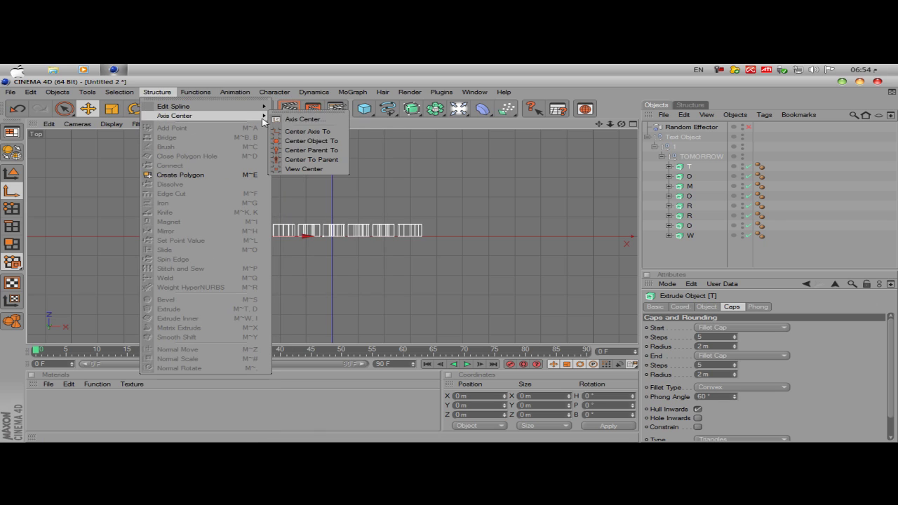
pyautogui.click(327, 142)
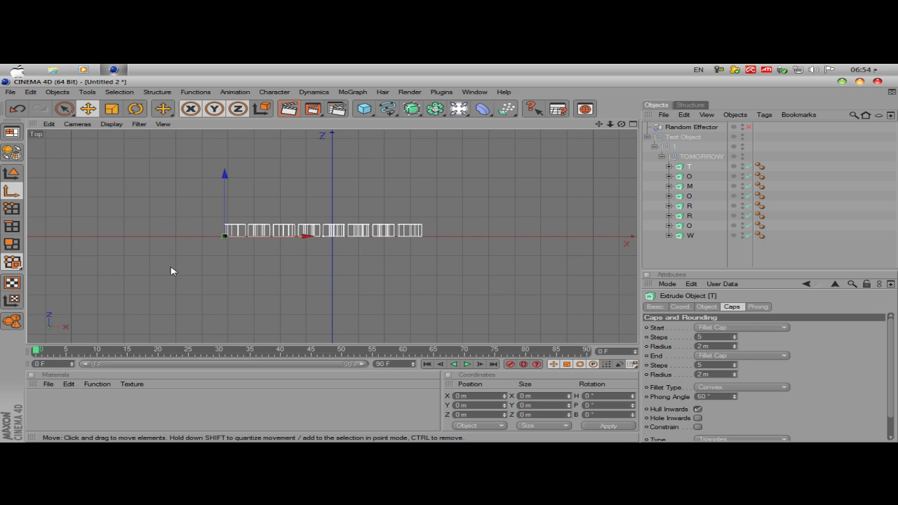
pyautogui.click(270, 270)
pyautogui.click(232, 235)
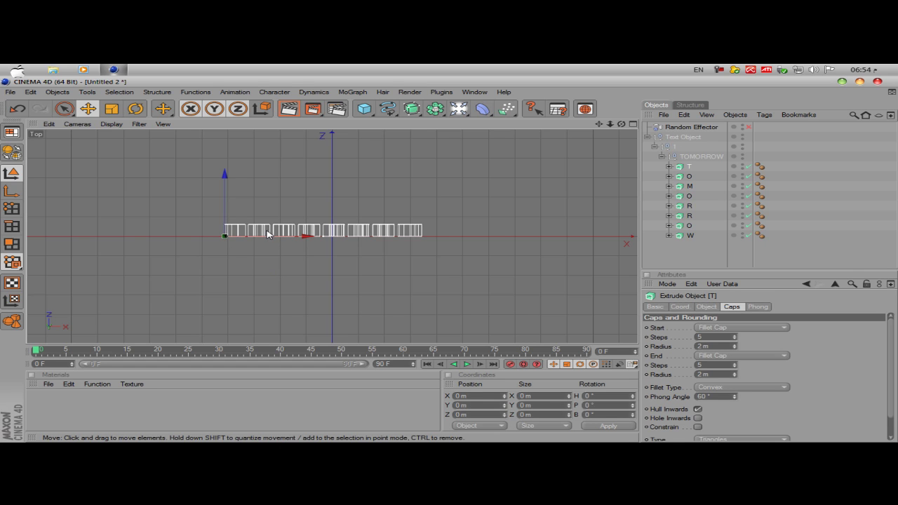
# Step: Push the first O, the M and the second O back along Z to staggered depths, the second O to about 325 m
pyautogui.click(266, 234)
pyautogui.moveTo(250, 204); pyautogui.dragTo(249, 159)
pyautogui.click(283, 235)
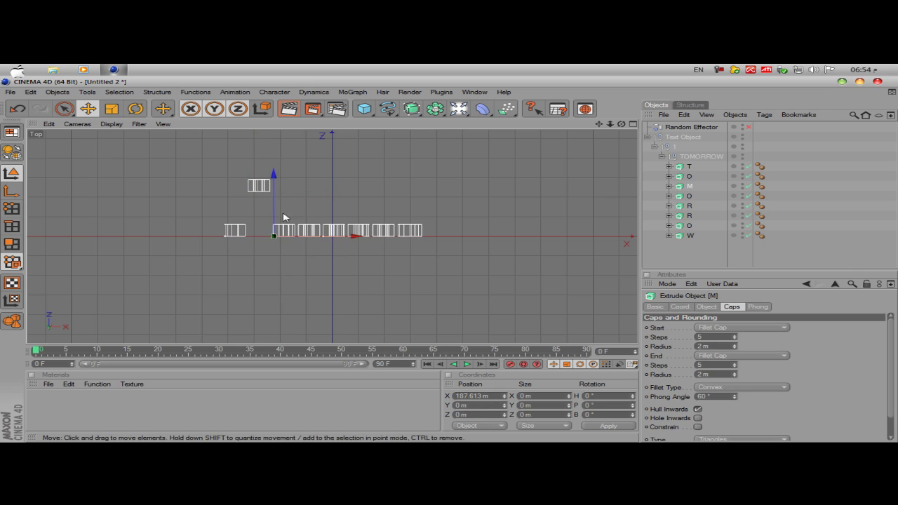
pyautogui.moveTo(274, 214); pyautogui.dragTo(309, 166)
pyautogui.click(309, 230)
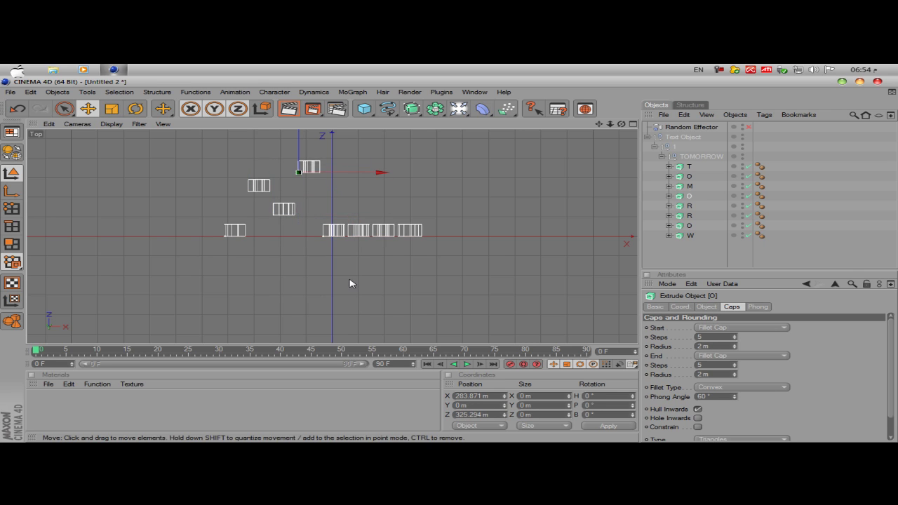
# Step: Move the first R to about 415 m in X and 164 m in Z, and push the W and last O far back along Z
pyautogui.click(341, 234)
pyautogui.moveTo(324, 217); pyautogui.dragTo(333, 197)
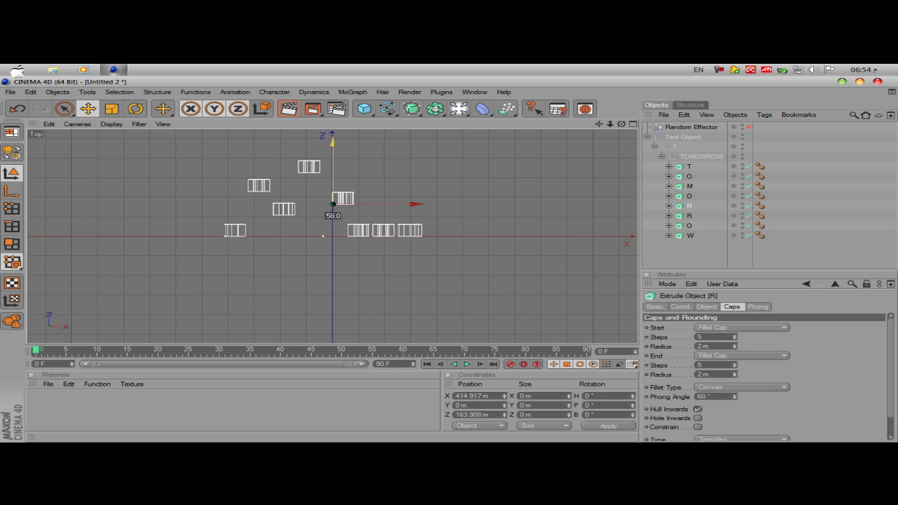
pyautogui.click(416, 233)
pyautogui.moveTo(397, 203); pyautogui.dragTo(398, 134)
pyautogui.click(383, 233)
pyautogui.moveTo(373, 210); pyautogui.dragTo(373, 125)
# Step: Push the first and second O farther back along Z to spread the letters' depths
pyautogui.click(362, 232)
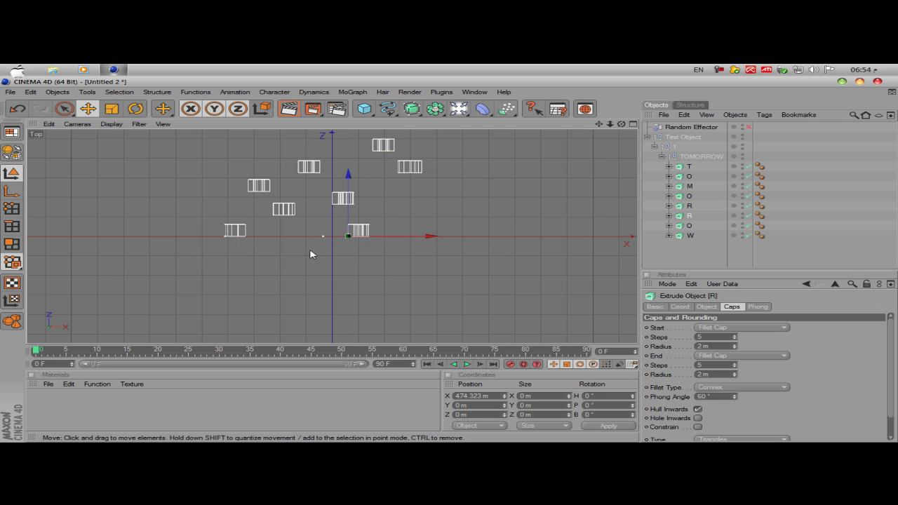
pyautogui.click(525, 234)
pyautogui.click(273, 194)
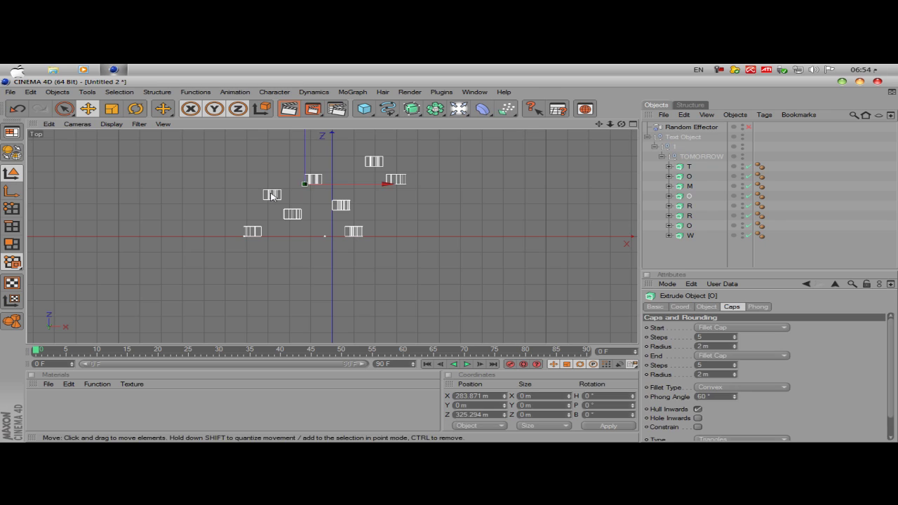
pyautogui.moveTo(272, 194); pyautogui.dragTo(323, 148)
pyautogui.click(376, 162)
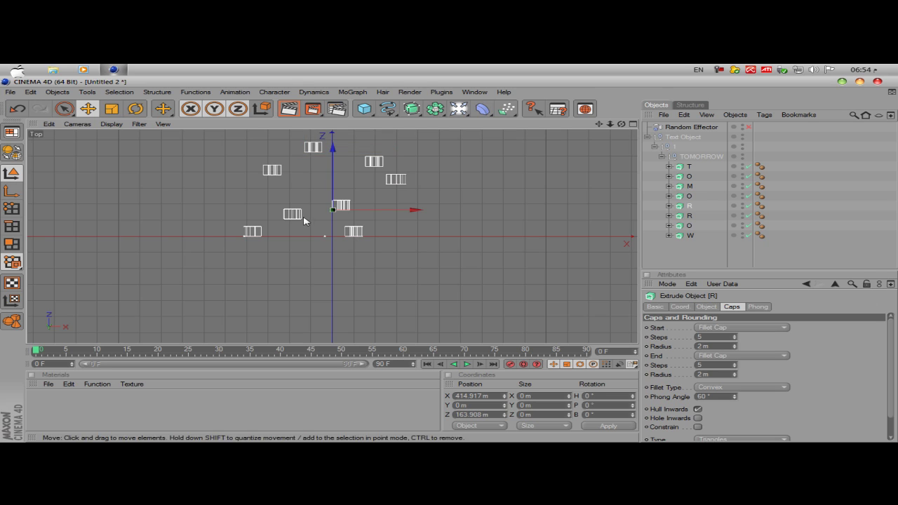
# Step: Move the M back to about 238 m in Z and the first R to about 225 m in Z
pyautogui.click(293, 213)
pyautogui.moveTo(284, 212); pyautogui.dragTo(285, 191)
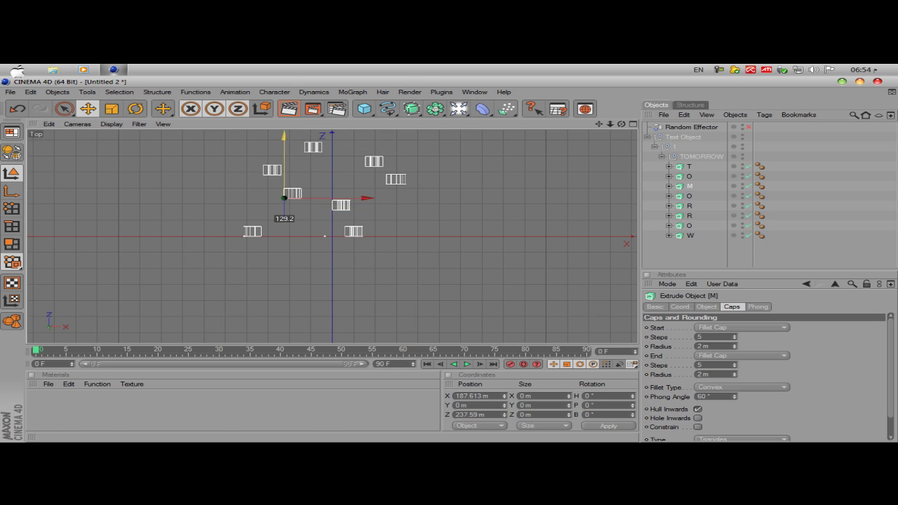
pyautogui.click(341, 205)
pyautogui.moveTo(341, 205); pyautogui.dragTo(341, 195)
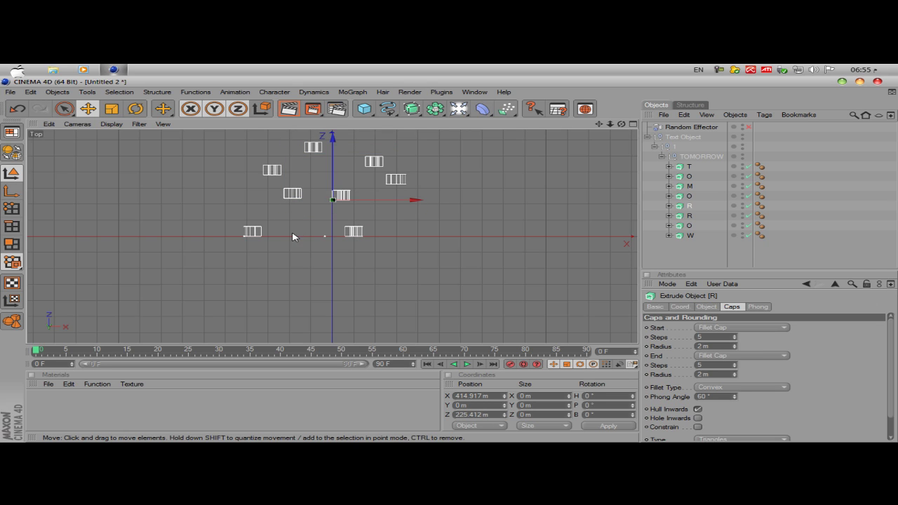
# Step: Move the second R to about 594 m in X and 58 m in Z, and show all four views
pyautogui.click(343, 236)
pyautogui.moveTo(343, 236); pyautogui.dragTo(365, 226)
pyautogui.middleClick(323, 212)
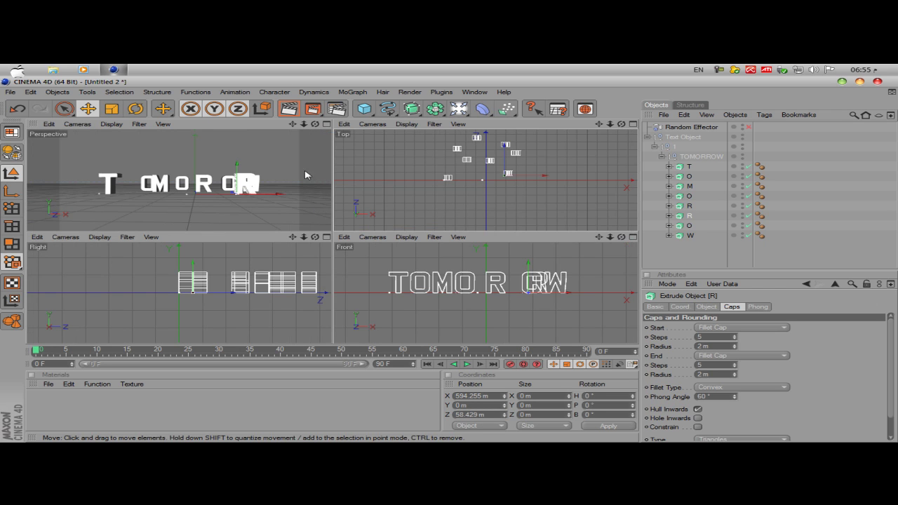
# Step: Maximise the perspective view and move the first O to about 6 m in X and 578 m in Z
pyautogui.middleClick(325, 132)
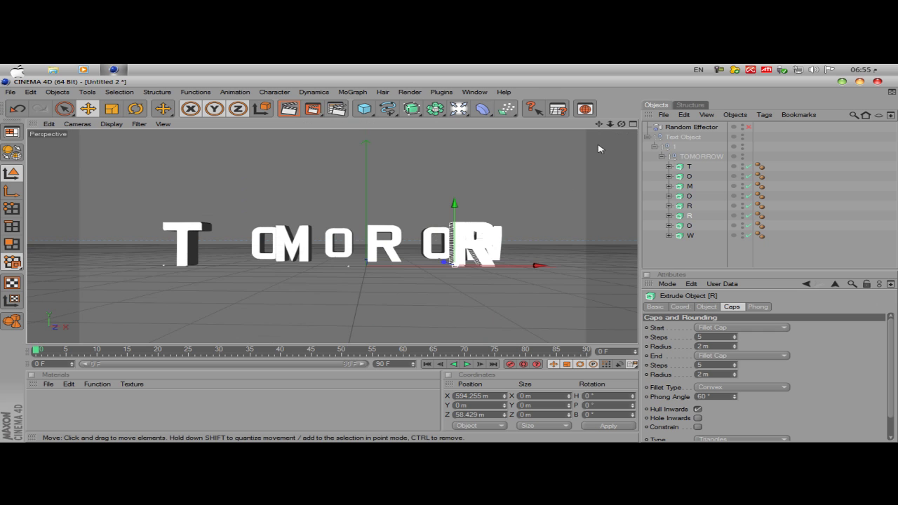
pyautogui.moveTo(620, 123)
pyautogui.mouseDown()
pyautogui.moveTo(586, 132)
pyautogui.moveTo(620, 128)
pyautogui.mouseUp()
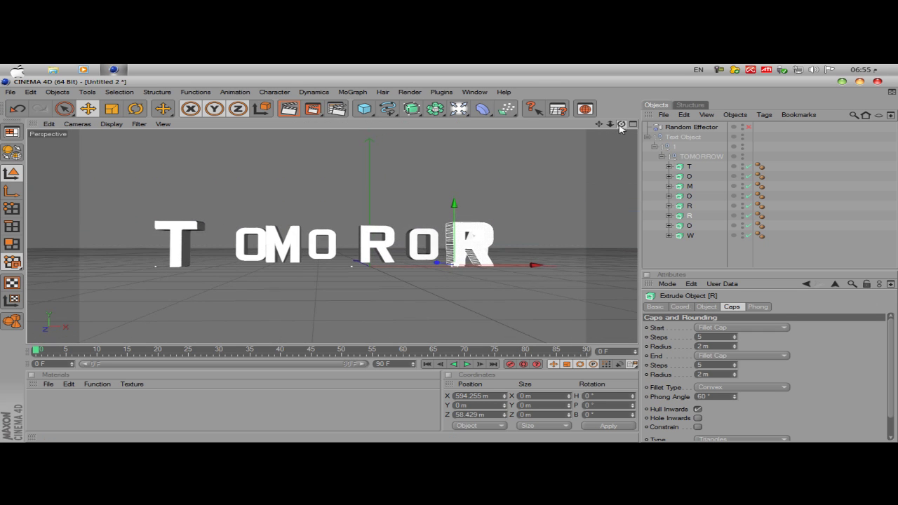
pyautogui.click(249, 258)
pyautogui.moveTo(284, 264); pyautogui.dragTo(261, 262)
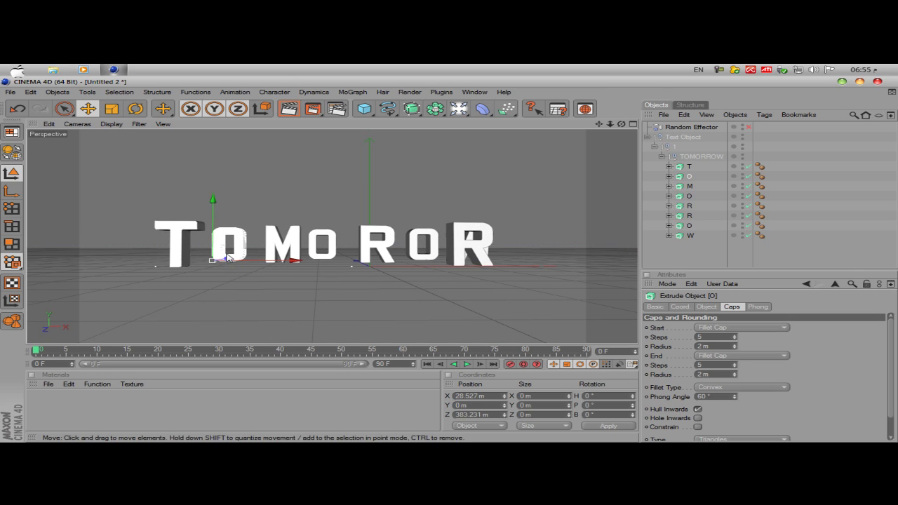
pyautogui.moveTo(228, 262)
pyautogui.mouseDown()
pyautogui.moveTo(212, 260)
pyautogui.moveTo(226, 258)
pyautogui.mouseUp()
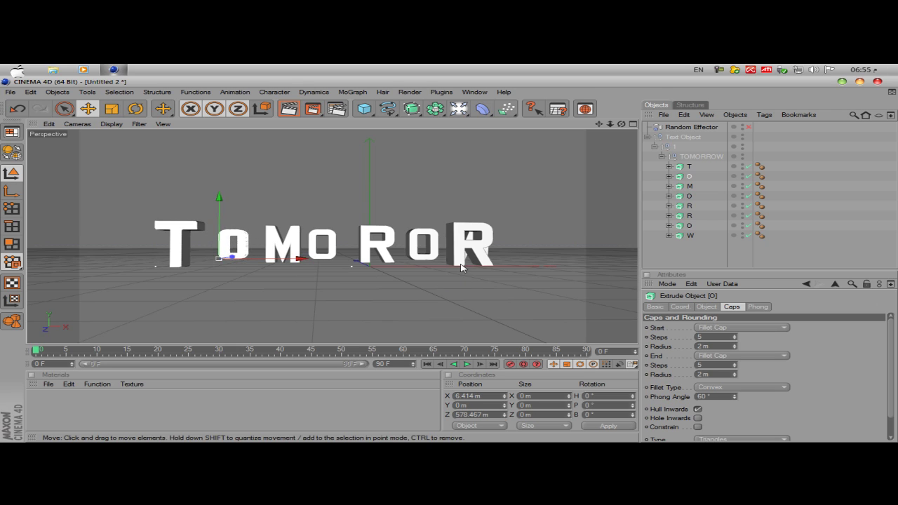
pyautogui.click(459, 254)
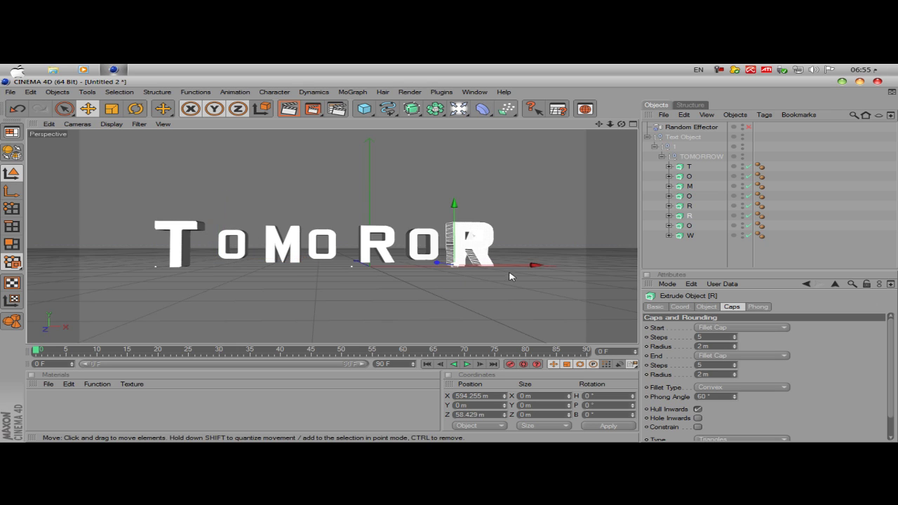
pyautogui.click(329, 256)
pyautogui.moveTo(350, 265); pyautogui.dragTo(90, 284)
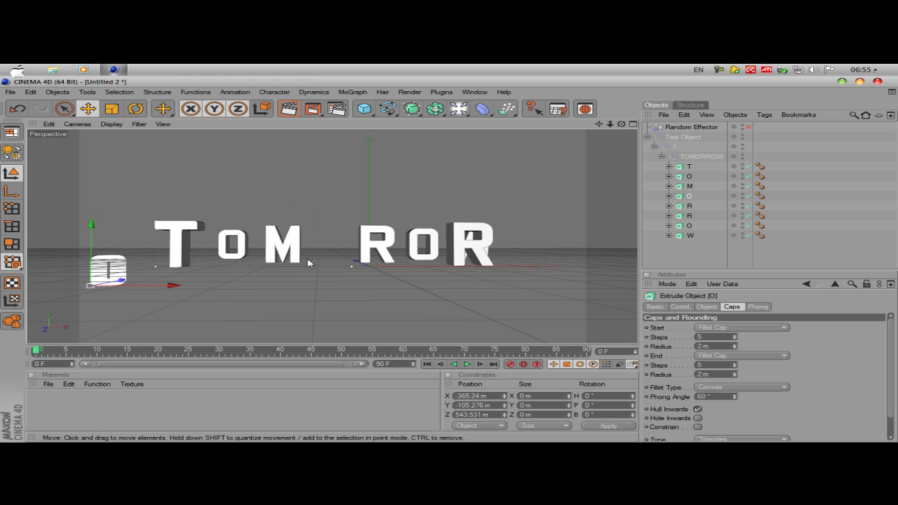
pyautogui.hotkey('ctrl', 'z')
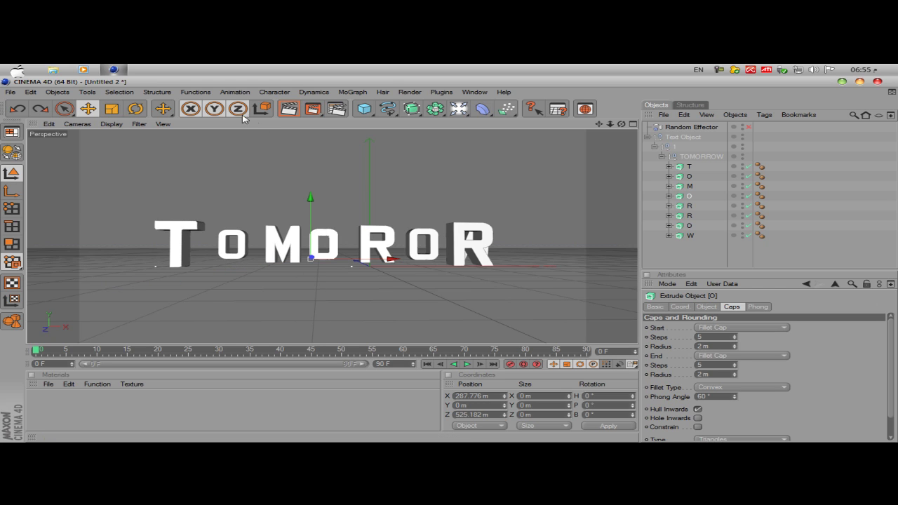
pyautogui.click(214, 109)
pyautogui.click(190, 109)
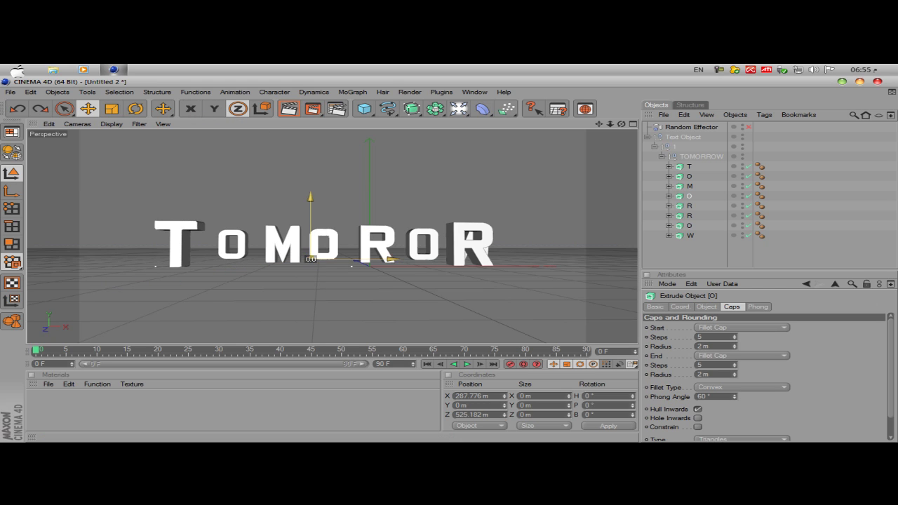
pyautogui.moveTo(307, 265); pyautogui.dragTo(314, 261)
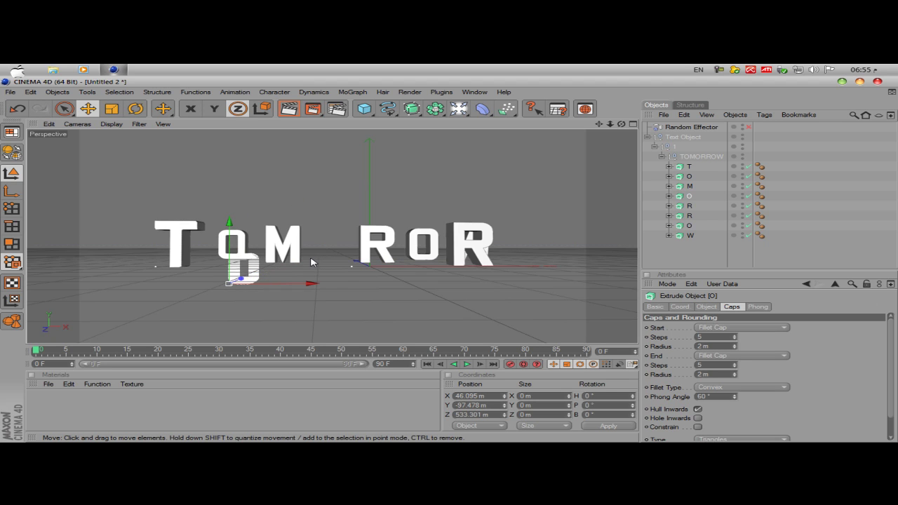
pyautogui.hotkey('ctrl', 'z')
pyautogui.click(238, 109)
pyautogui.click(210, 110)
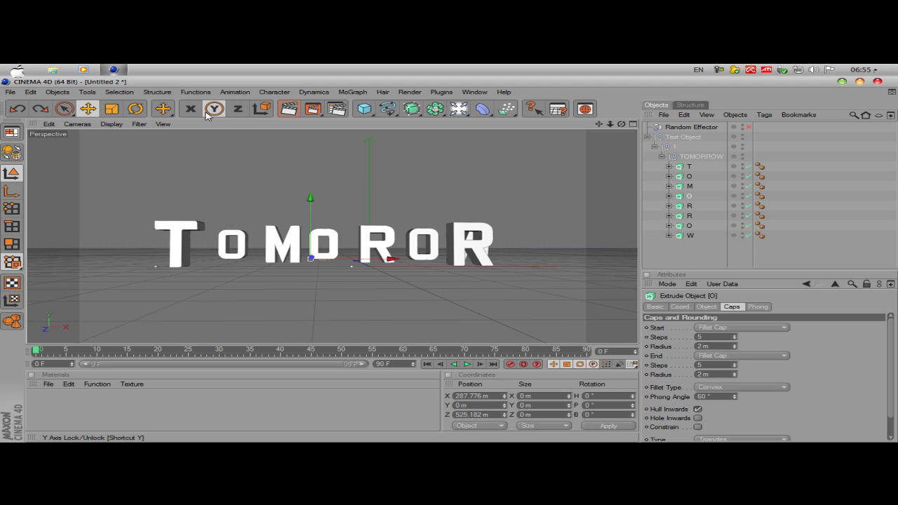
pyautogui.click(190, 108)
pyautogui.click(237, 109)
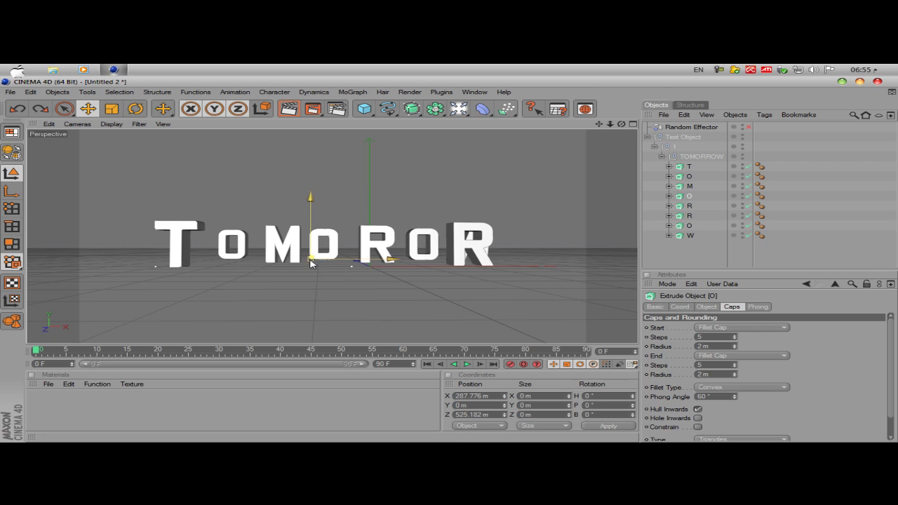
# Step: Bring the second O forward to about -251 m in Z and move the second R to about 670 m in X
pyautogui.click(682, 308)
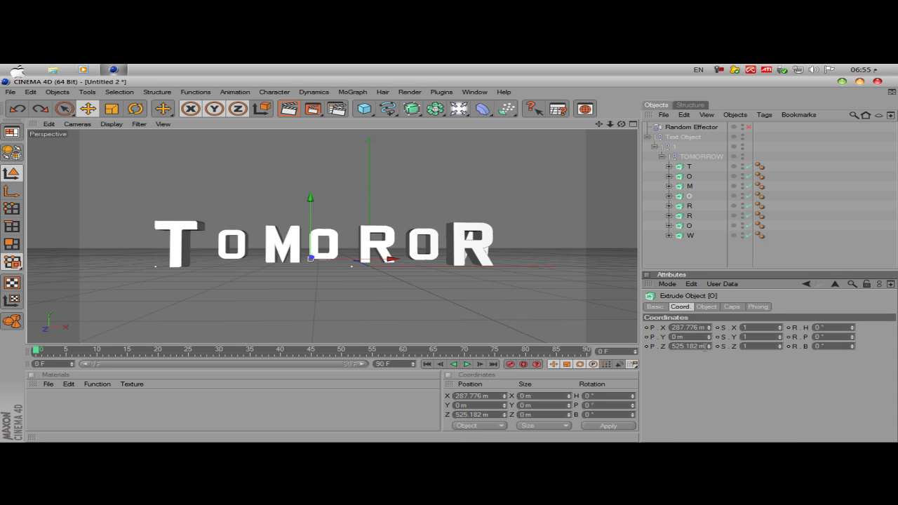
pyautogui.moveTo(709, 346); pyautogui.dragTo(710, 348)
pyautogui.click(456, 256)
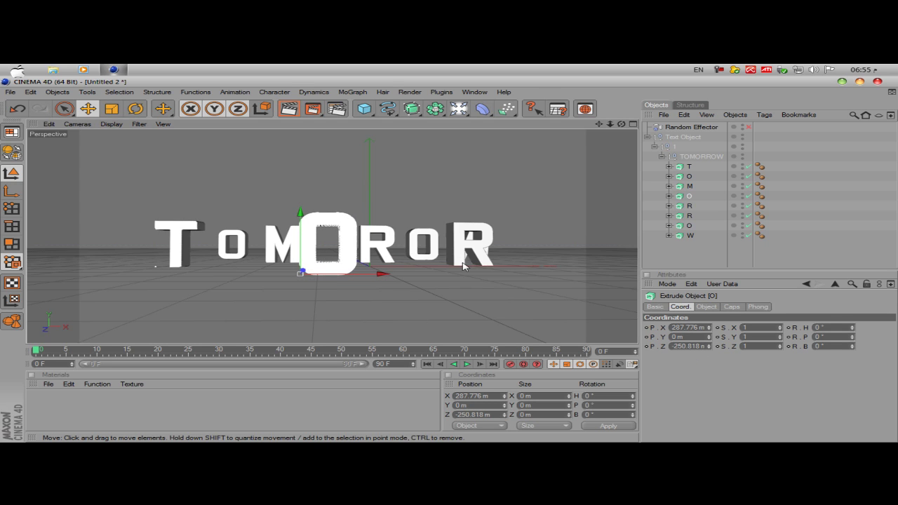
pyautogui.moveTo(531, 266); pyautogui.dragTo(572, 265)
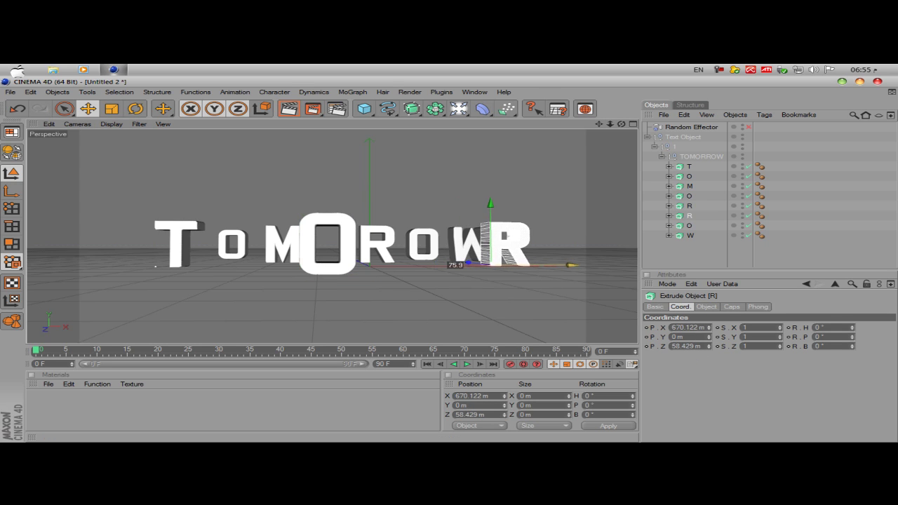
# Step: Move the last O to about 616 m in X and 811 m in Z
pyautogui.click(418, 254)
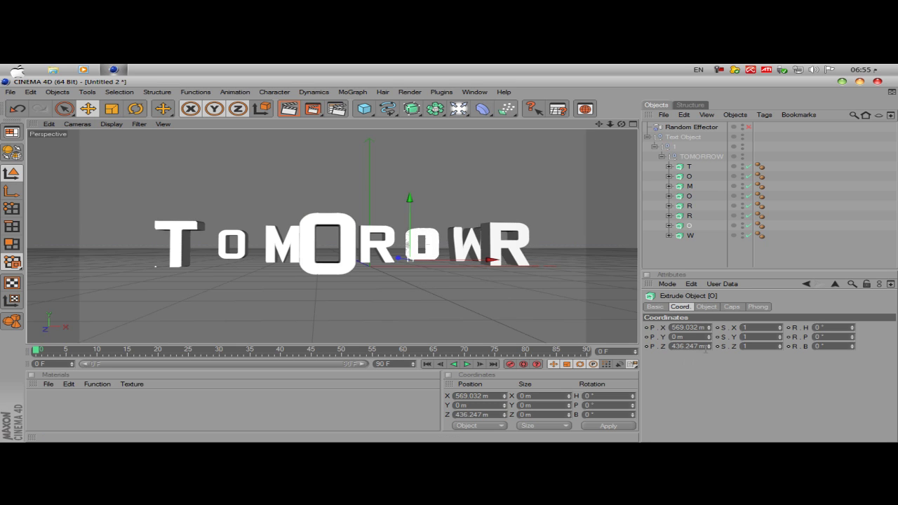
pyautogui.moveTo(707, 346); pyautogui.dragTo(707, 306)
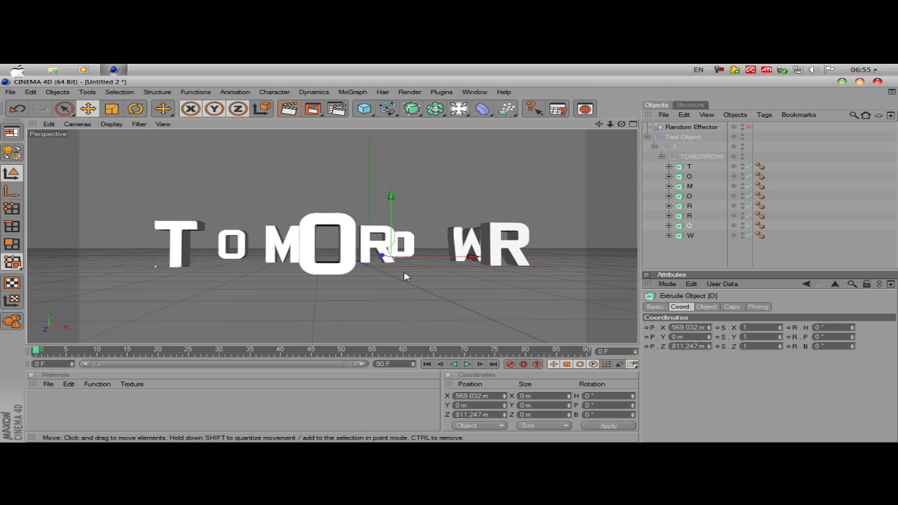
pyautogui.moveTo(429, 258); pyautogui.dragTo(443, 259)
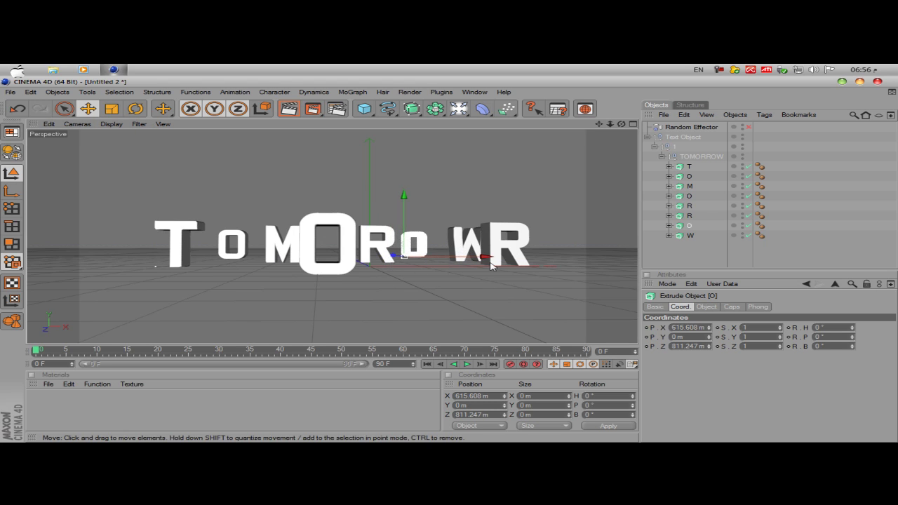
# Step: Push the W farther back along Z and shift the M along X toward the first O
pyautogui.click(462, 249)
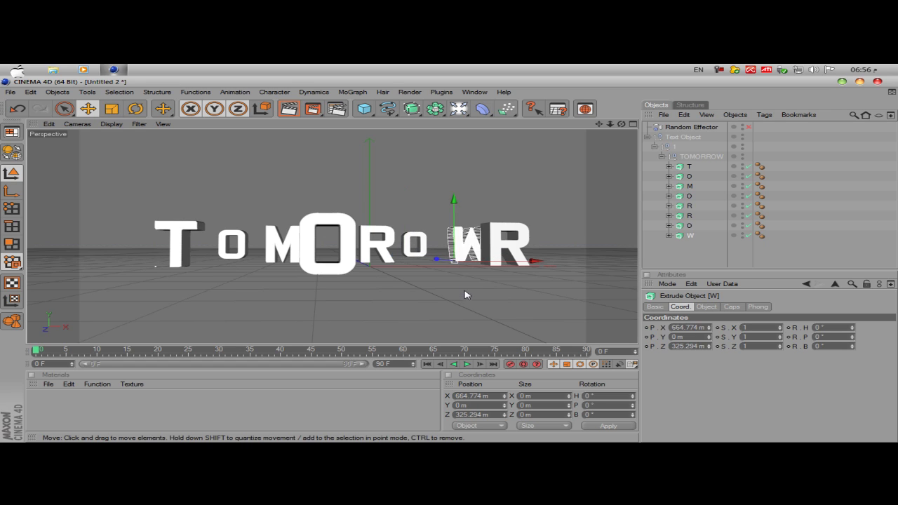
pyautogui.moveTo(431, 261); pyautogui.dragTo(428, 258)
pyautogui.click(480, 315)
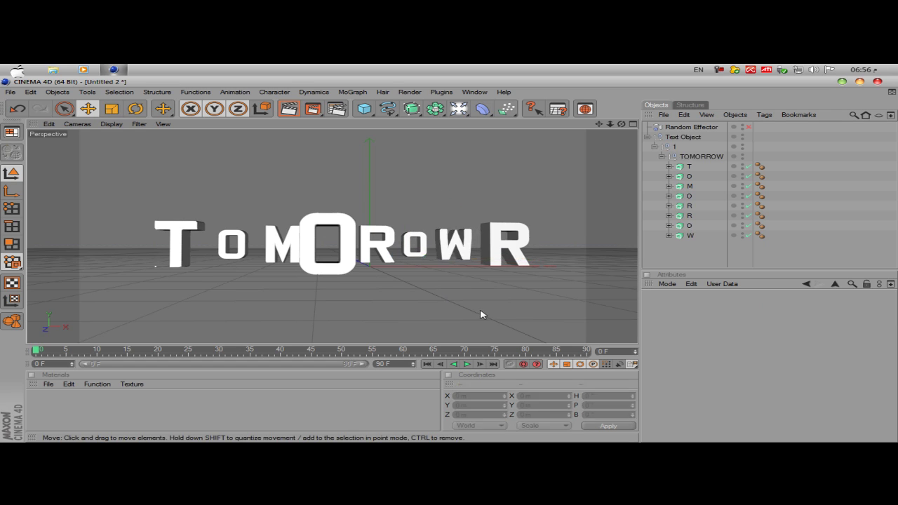
pyautogui.click(278, 258)
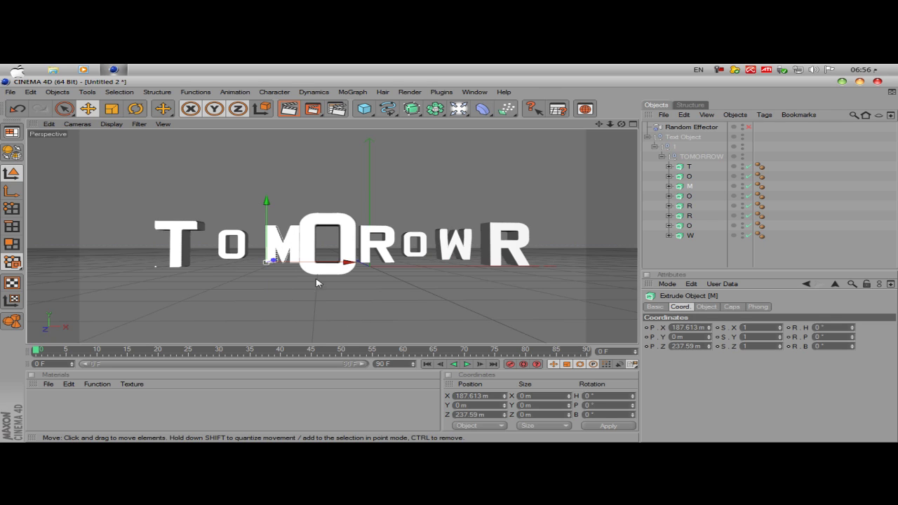
pyautogui.moveTo(340, 261); pyautogui.dragTo(339, 262)
pyautogui.click(345, 320)
# Step: Bring the T forward to about -294 m in Z
pyautogui.click(190, 254)
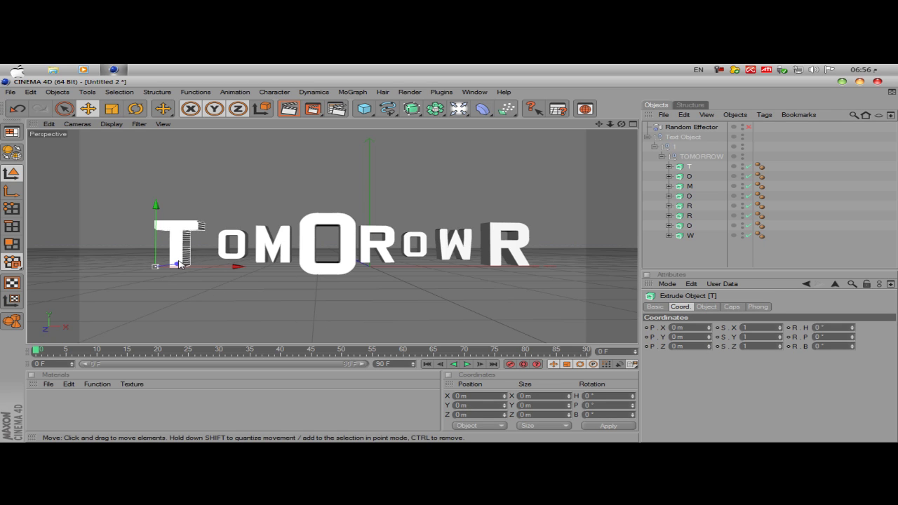
pyautogui.moveTo(180, 264); pyautogui.dragTo(123, 269)
pyautogui.click(334, 272)
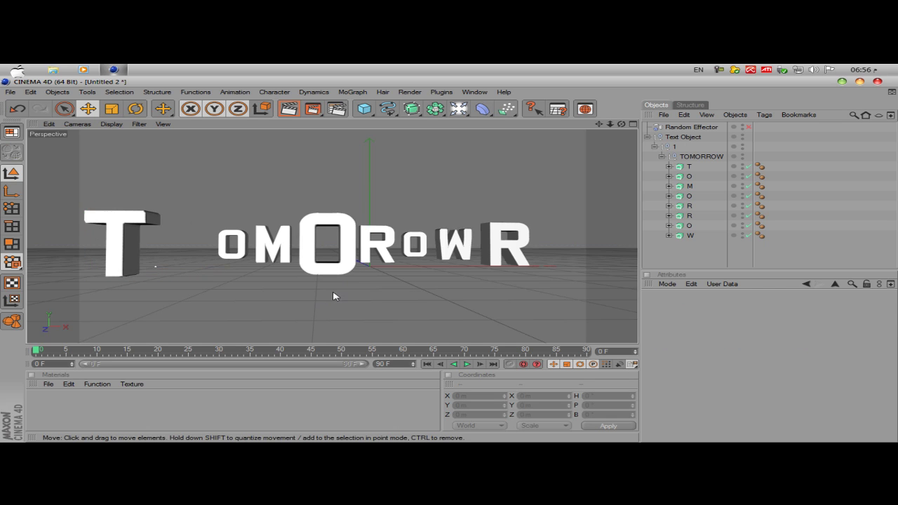
# Step: Push the second O slightly back along Z and move the T to about 59 m in X
pyautogui.click(342, 276)
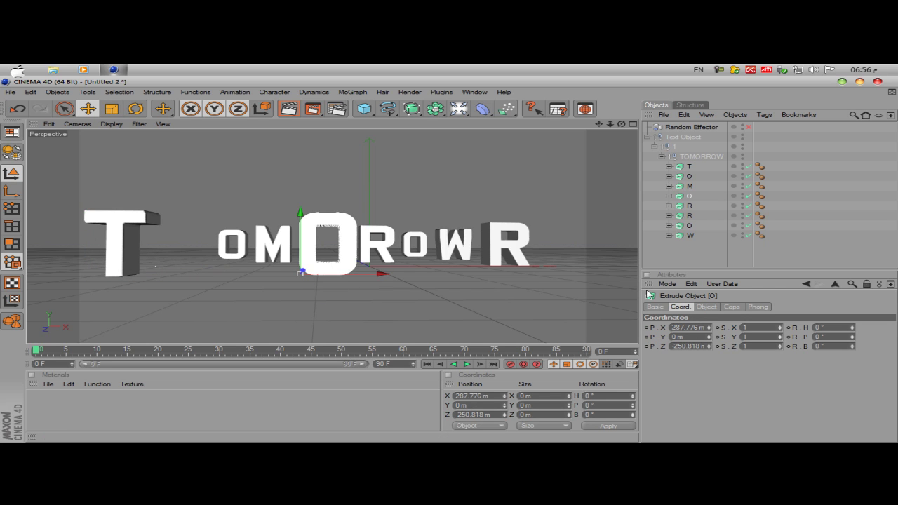
pyautogui.moveTo(709, 346); pyautogui.dragTo(709, 323)
pyautogui.click(120, 263)
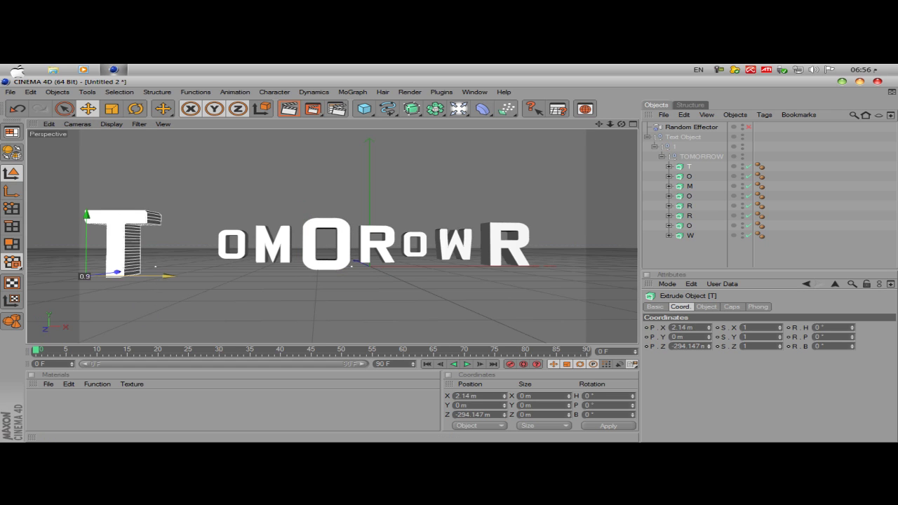
pyautogui.moveTo(166, 274); pyautogui.dragTo(211, 275)
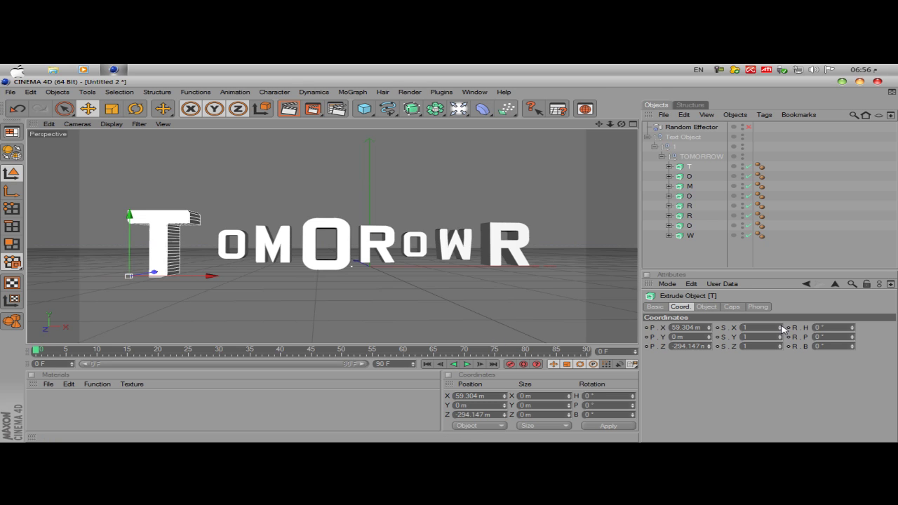
# Step: Try scaling the T to 2 on the X, Y and Z axes
pyautogui.moveTo(782, 328); pyautogui.dragTo(782, 322)
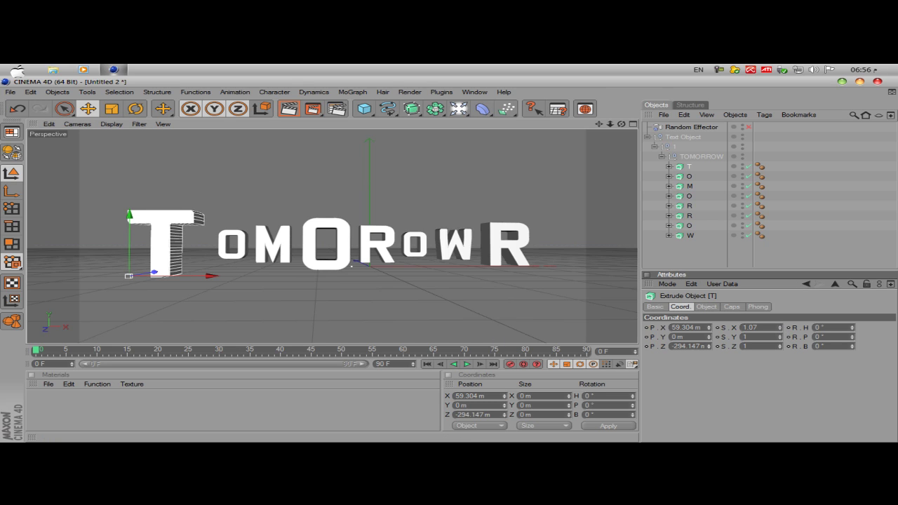
pyautogui.doubleClick(764, 327)
pyautogui.write('2')
pyautogui.press('Tab')
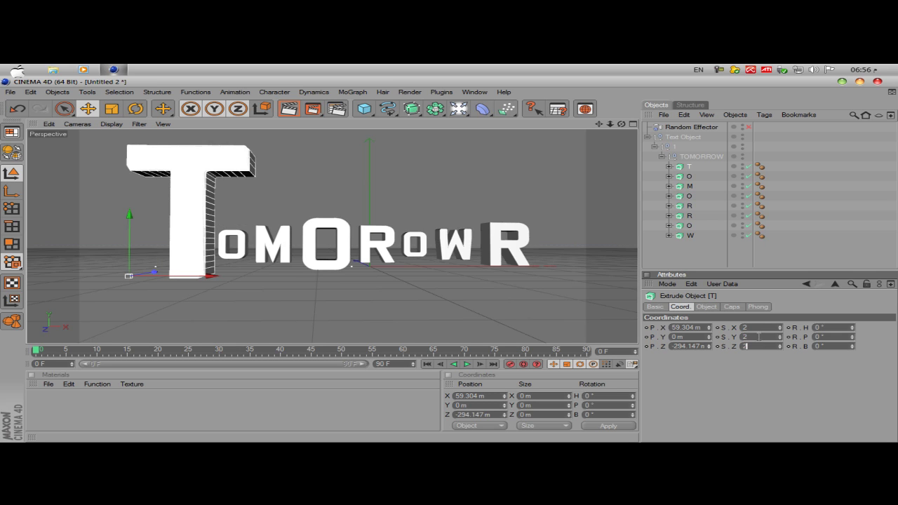
pyautogui.write('2')
# Step: Set the T's scale to 1.2 on the X, Y and Z axes and deselect it
pyautogui.doubleClick(753, 327)
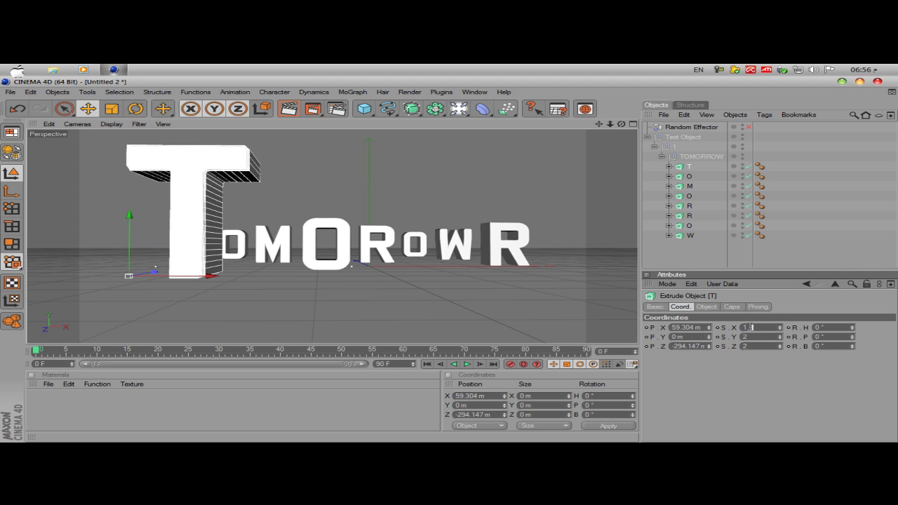
pyautogui.write('1.3')
pyautogui.press('Return')
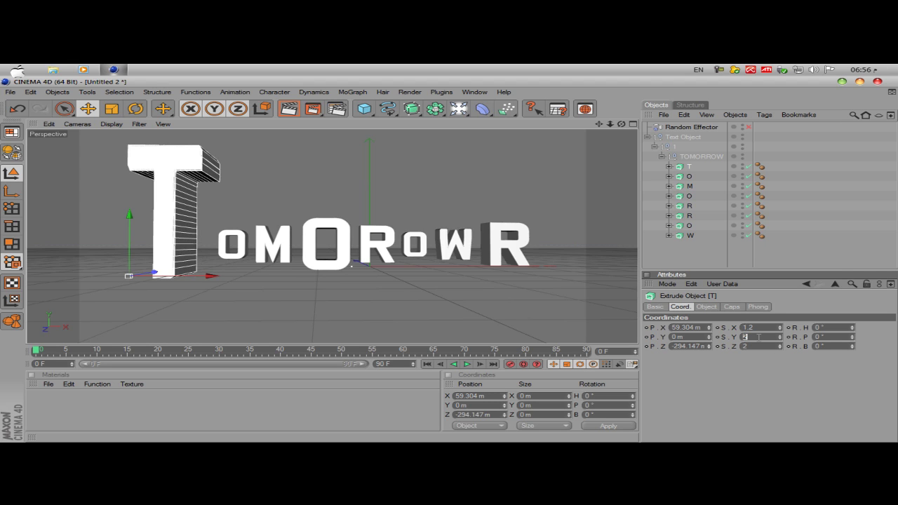
pyautogui.press('Return')
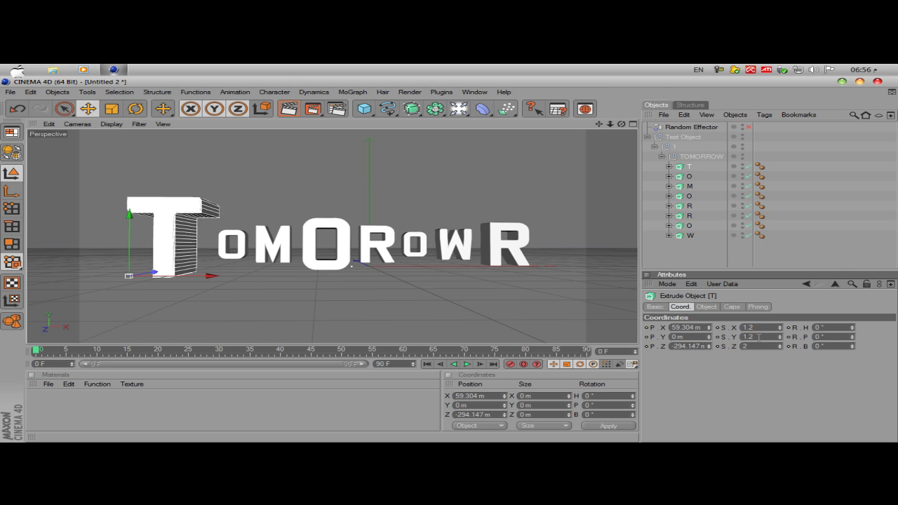
pyautogui.click(755, 346)
pyautogui.write('1.2')
pyautogui.press('Return')
pyautogui.click(555, 301)
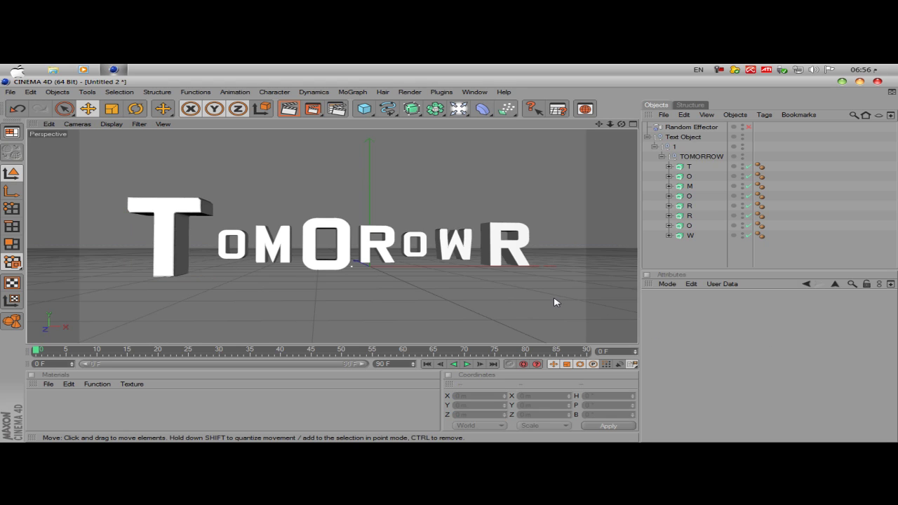
pyautogui.click(203, 215)
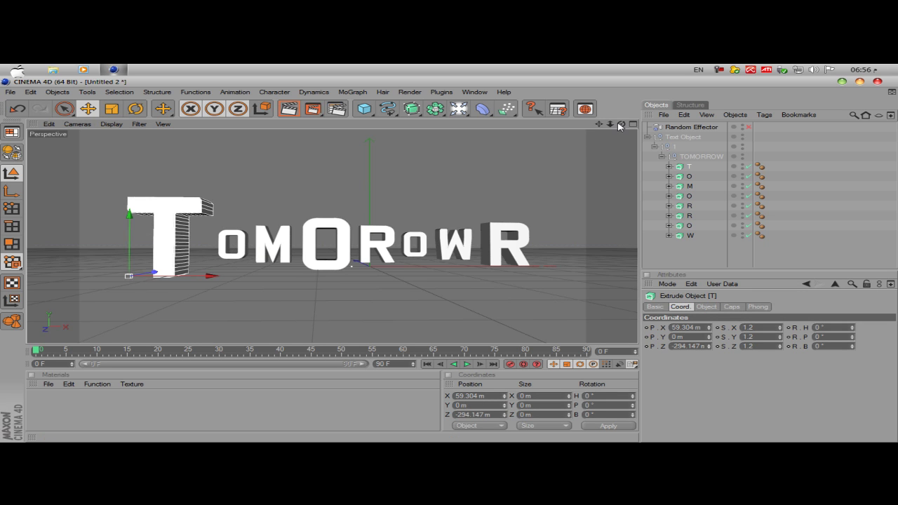
pyautogui.moveTo(621, 124); pyautogui.dragTo(596, 130)
pyautogui.click(686, 250)
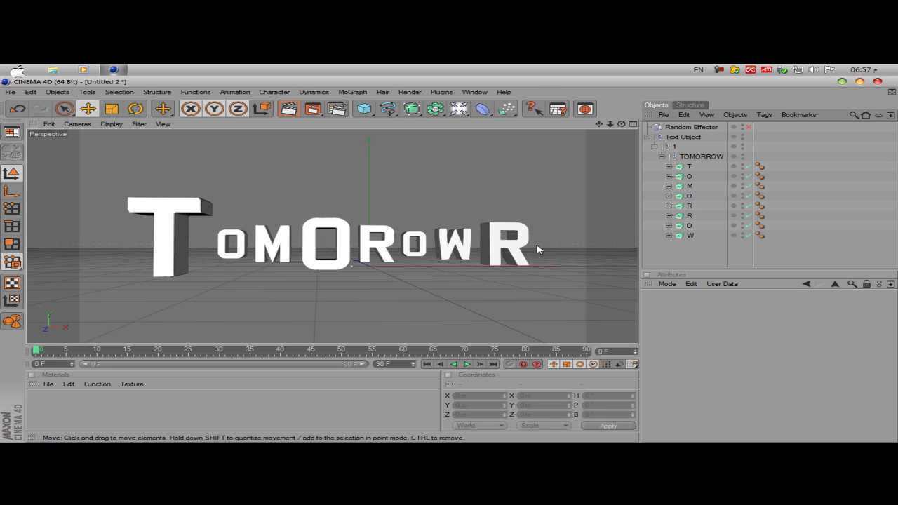
pyautogui.click(185, 230)
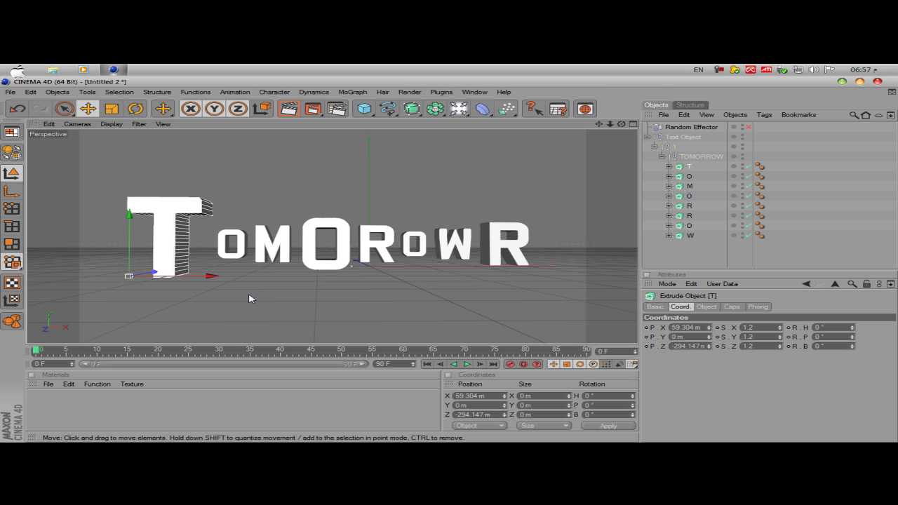
pyautogui.click(689, 253)
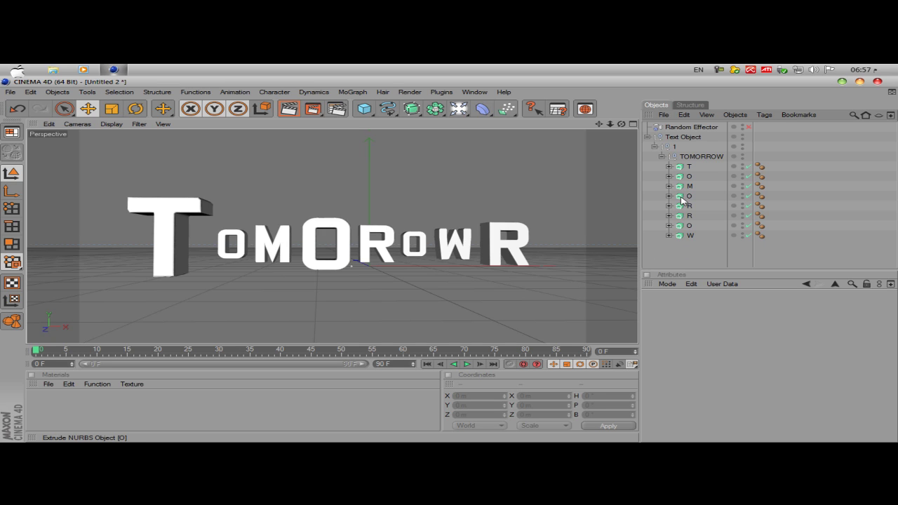
# Step: Open the XBreaker script for the letter T and set the number of pieces to 32
pyautogui.click(688, 170)
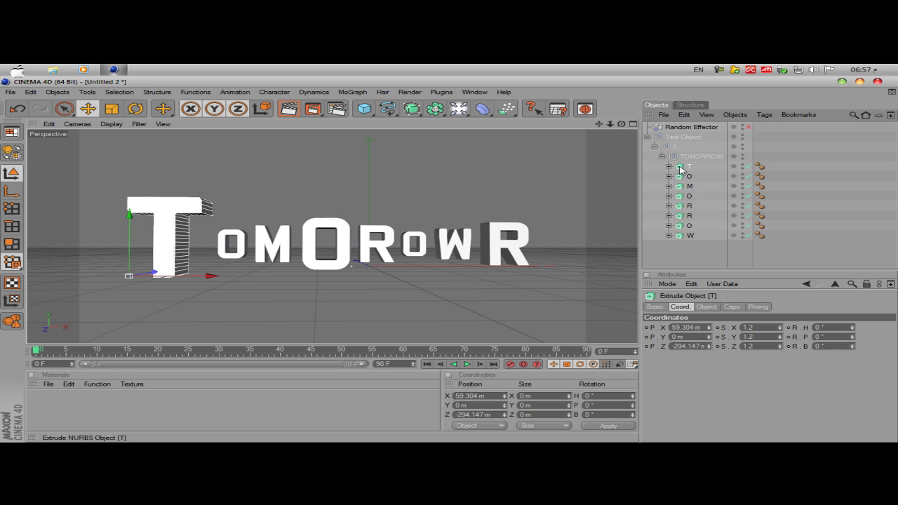
pyautogui.click(440, 93)
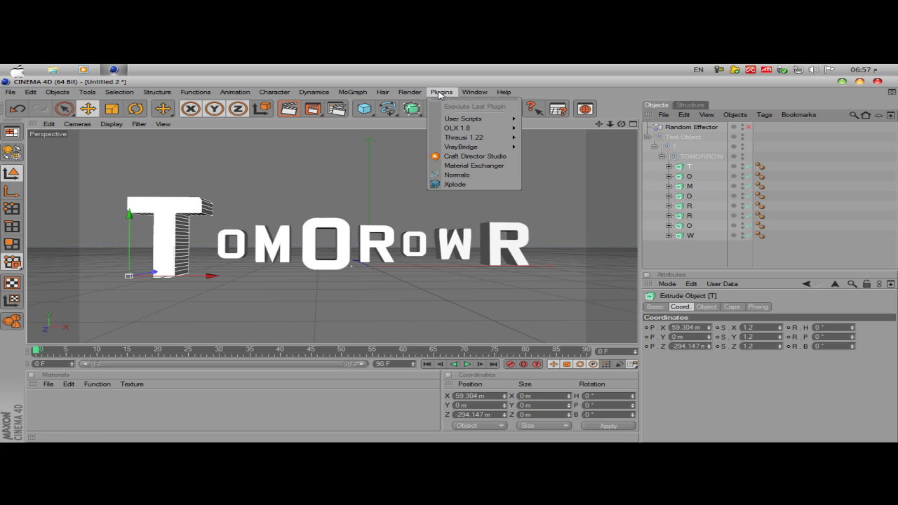
pyautogui.moveTo(457, 120)
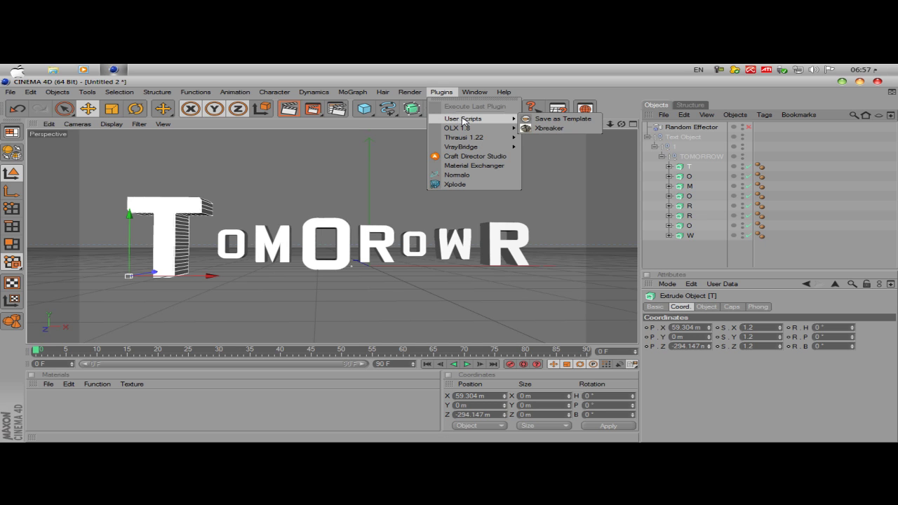
pyautogui.click(555, 129)
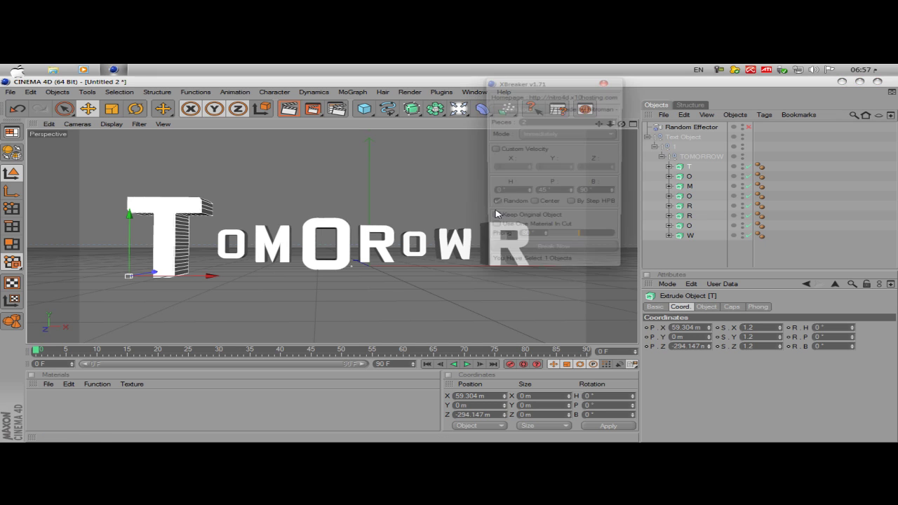
pyautogui.moveTo(537, 87); pyautogui.dragTo(407, 136)
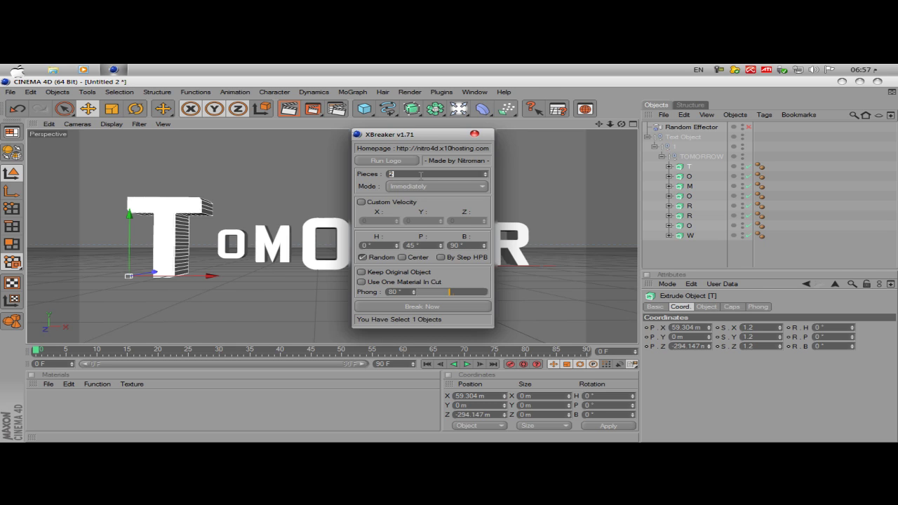
pyautogui.write('32')
# Step: Break the T in At Velocity Peak mode with Keep Original Object and Use One Material In Cut enabled
pyautogui.click(470, 188)
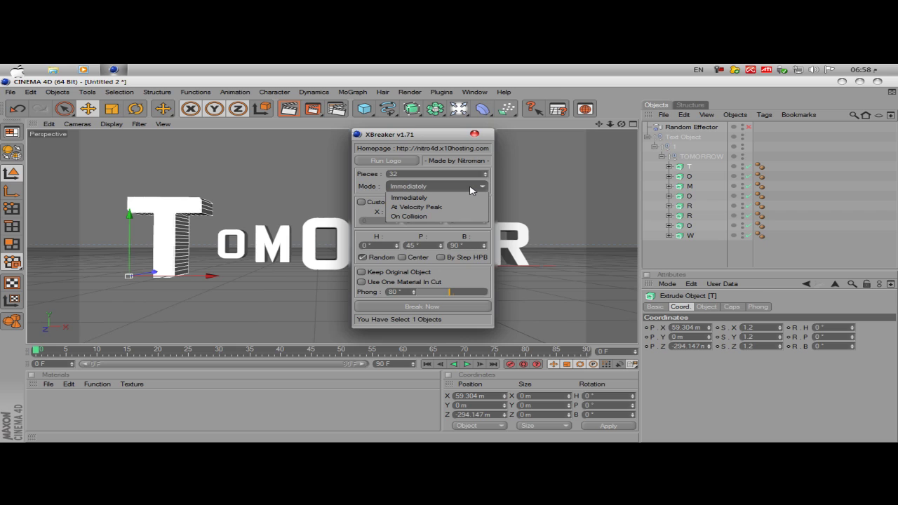
pyautogui.click(430, 208)
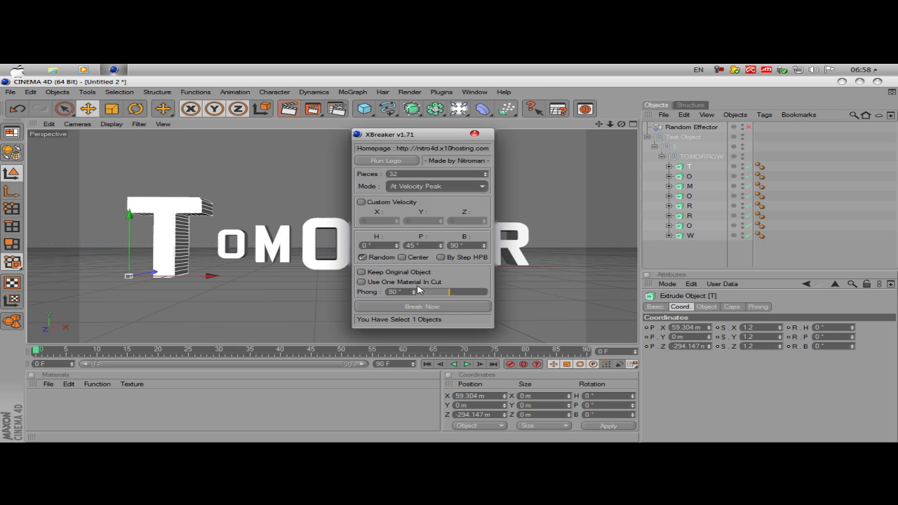
pyautogui.click(362, 272)
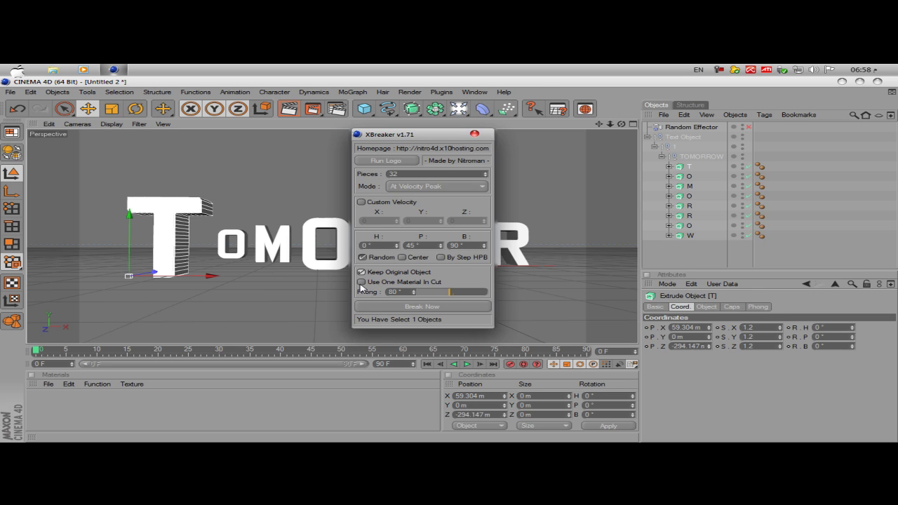
pyautogui.click(361, 282)
pyautogui.click(421, 307)
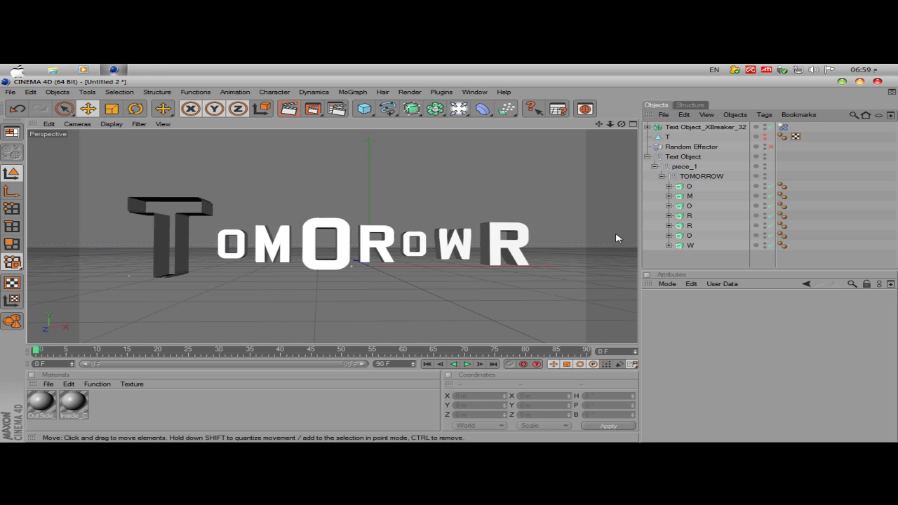
# Step: Examine the child splines of the first O, the M and the second O in the TOMORROW hierarchy
pyautogui.click(669, 185)
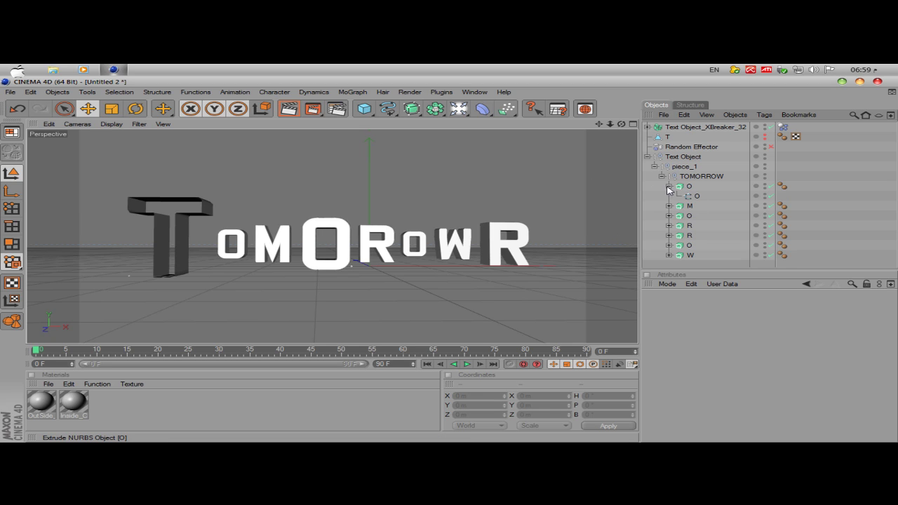
pyautogui.click(691, 197)
pyautogui.click(668, 206)
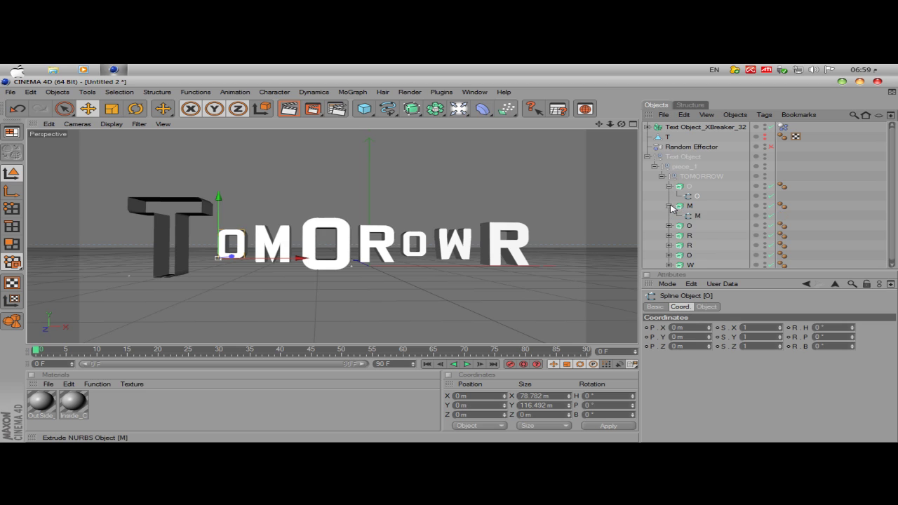
pyautogui.click(694, 215)
pyautogui.click(674, 227)
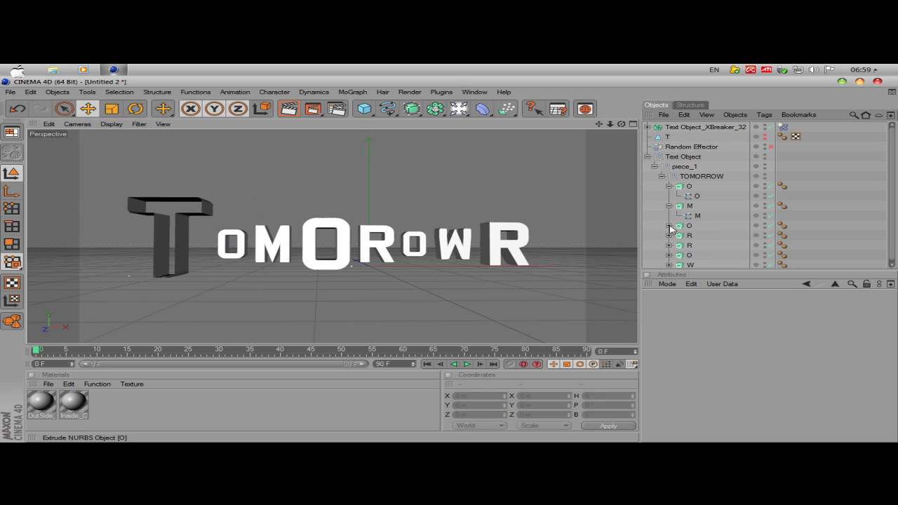
pyautogui.click(668, 225)
pyautogui.click(696, 235)
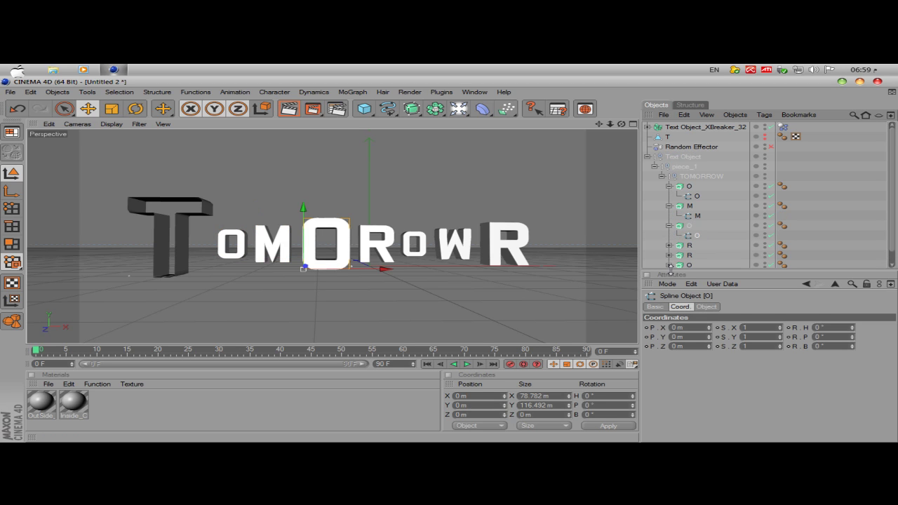
pyautogui.click(669, 206)
pyautogui.click(669, 216)
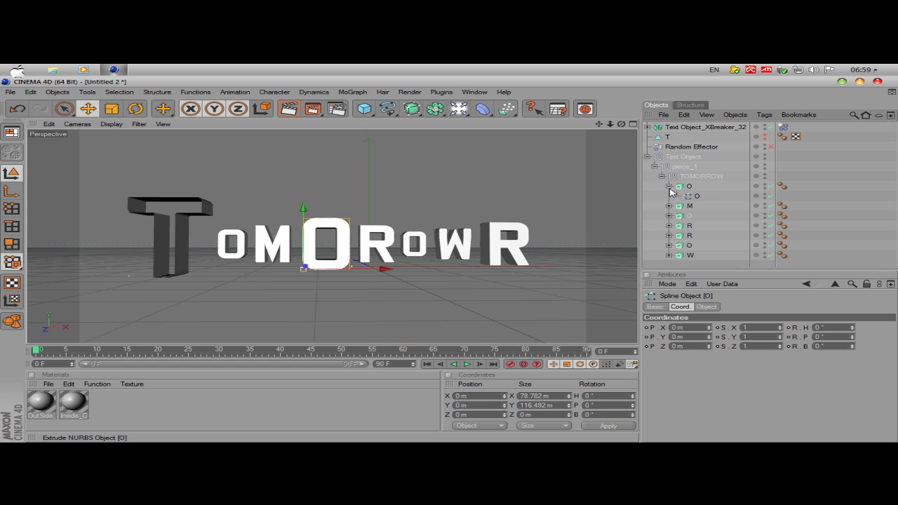
pyautogui.click(668, 186)
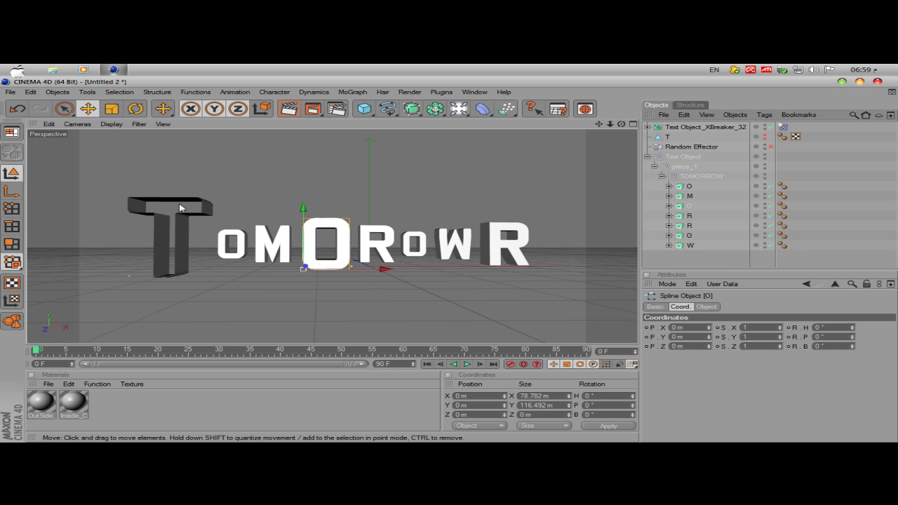
# Step: Compare the broken T with the other letters and delete the XBreaker fracture object
pyautogui.click(184, 231)
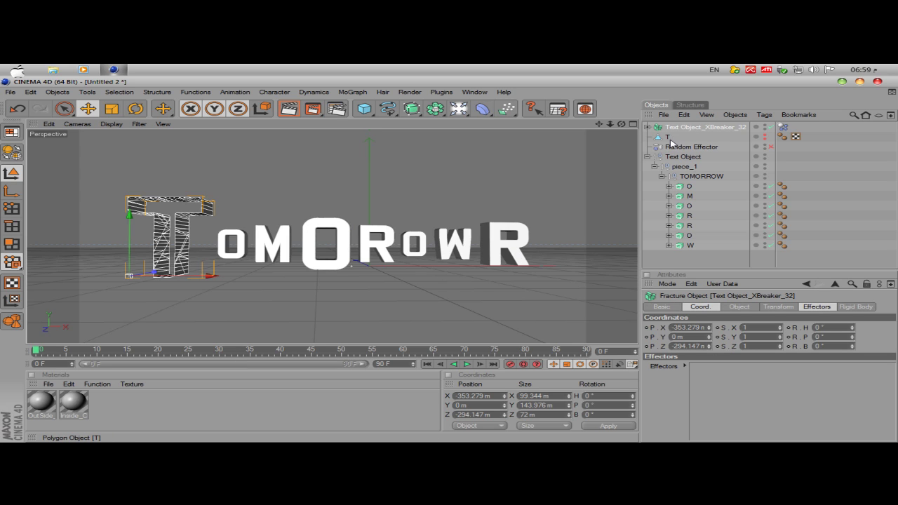
pyautogui.click(688, 187)
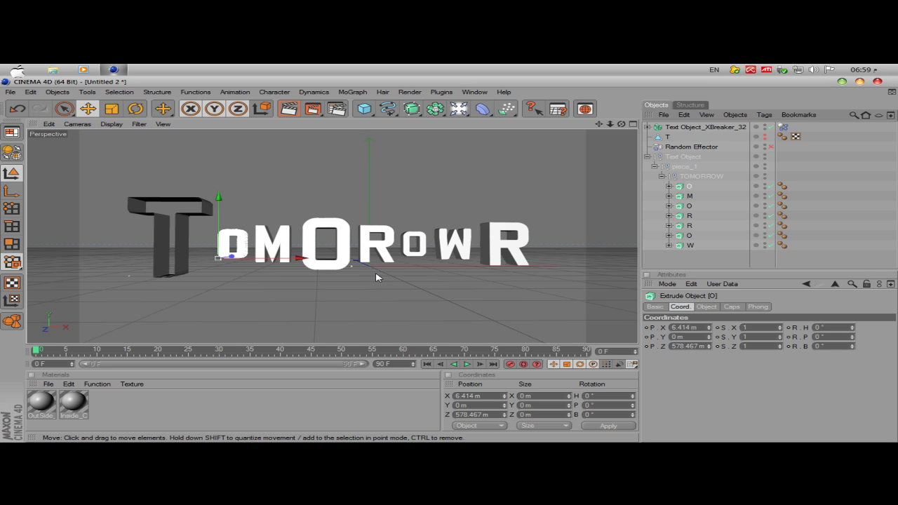
pyautogui.click(661, 138)
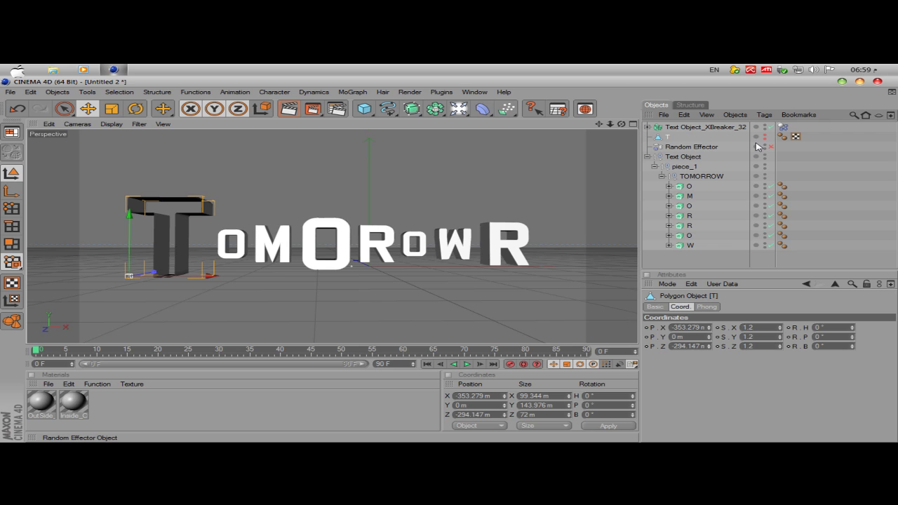
pyautogui.click(693, 129)
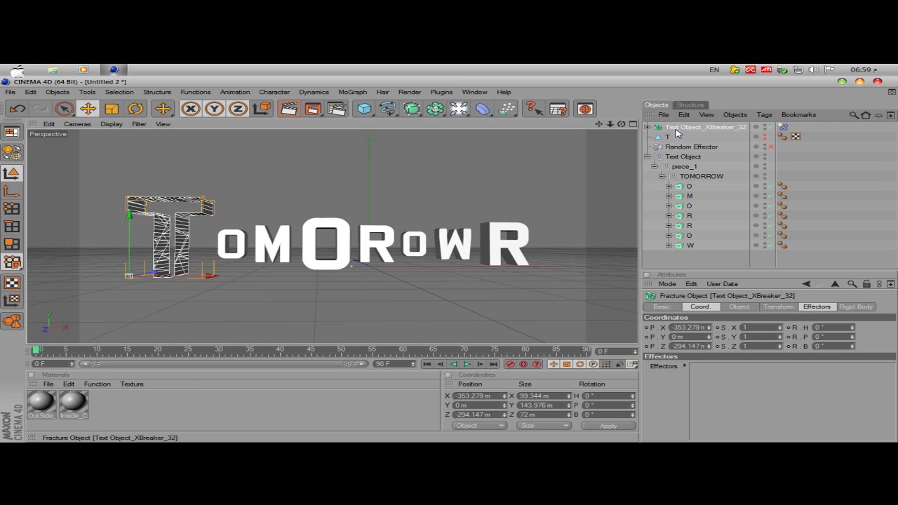
pyautogui.press('Delete')
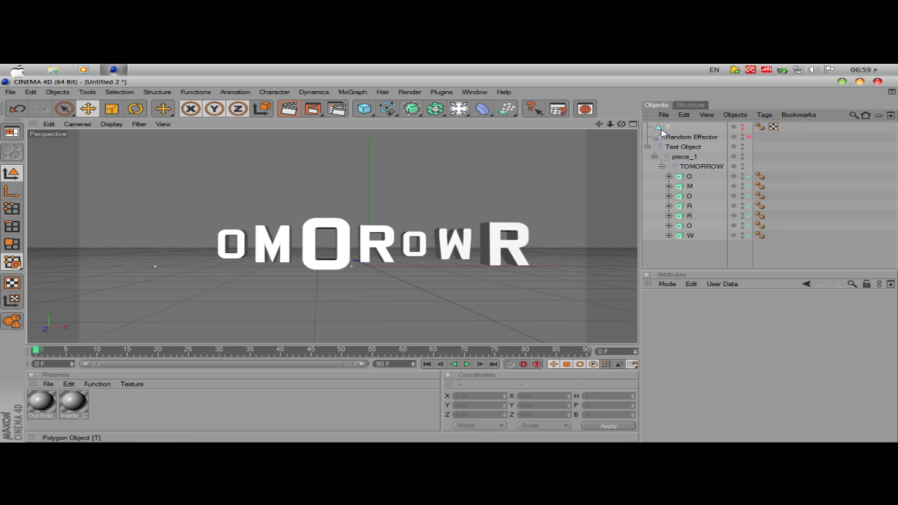
# Step: Make the kept polygon copy of the T visible and delete it from the scene
pyautogui.click(665, 130)
pyautogui.click(742, 128)
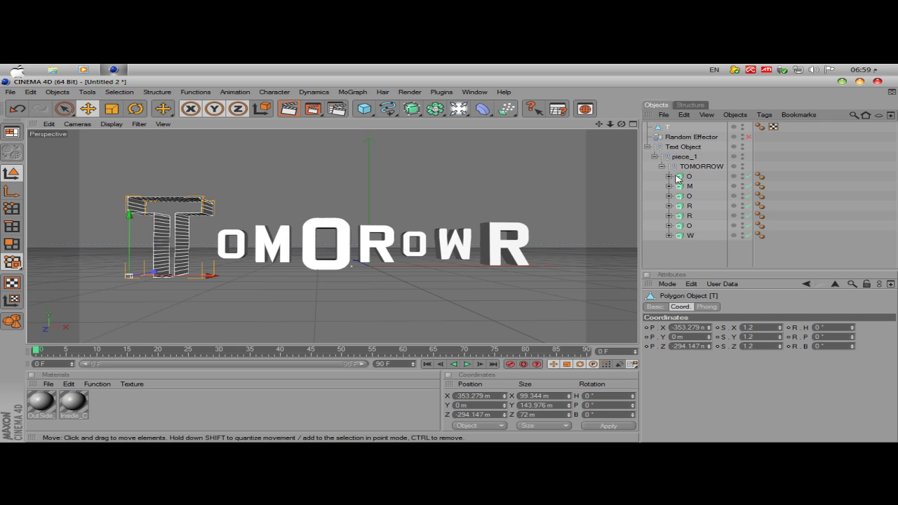
pyautogui.click(664, 130)
pyautogui.press('Delete')
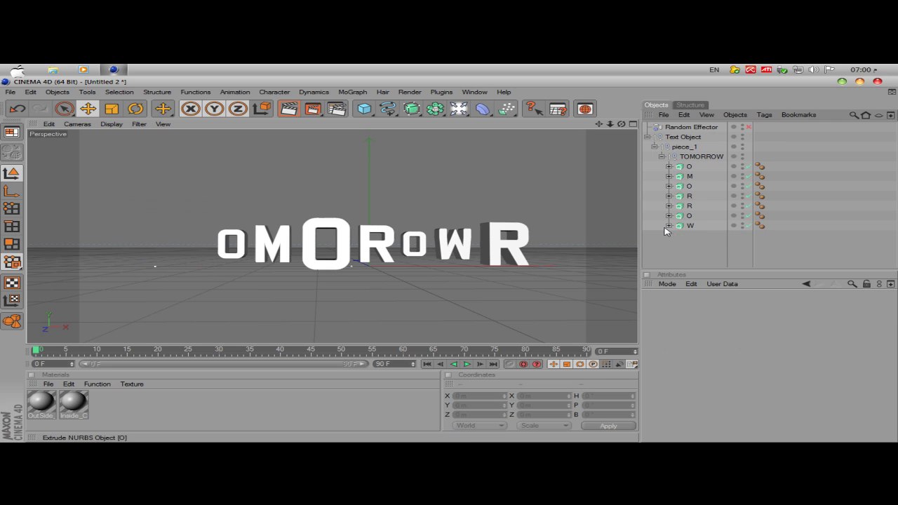
# Step: Add a new MoGraph text object and set its text to "T"
pyautogui.click(352, 92)
pyautogui.click(369, 185)
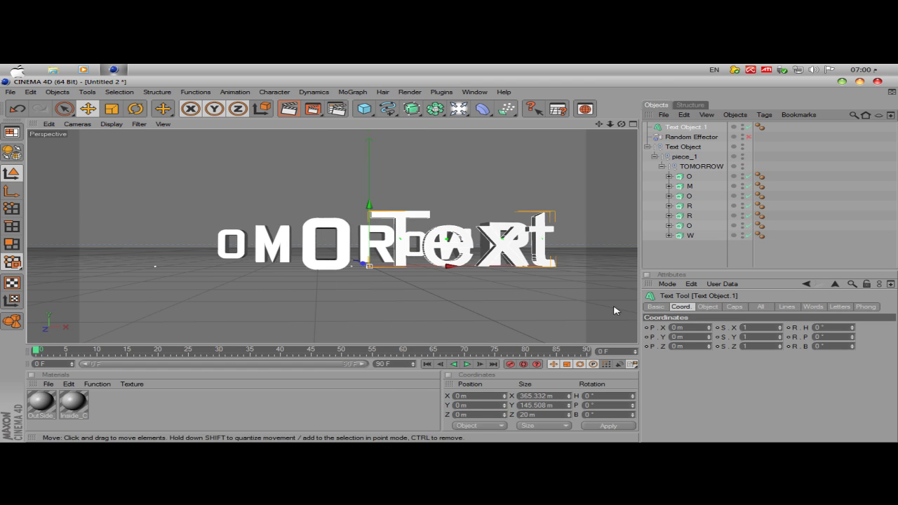
pyautogui.click(706, 307)
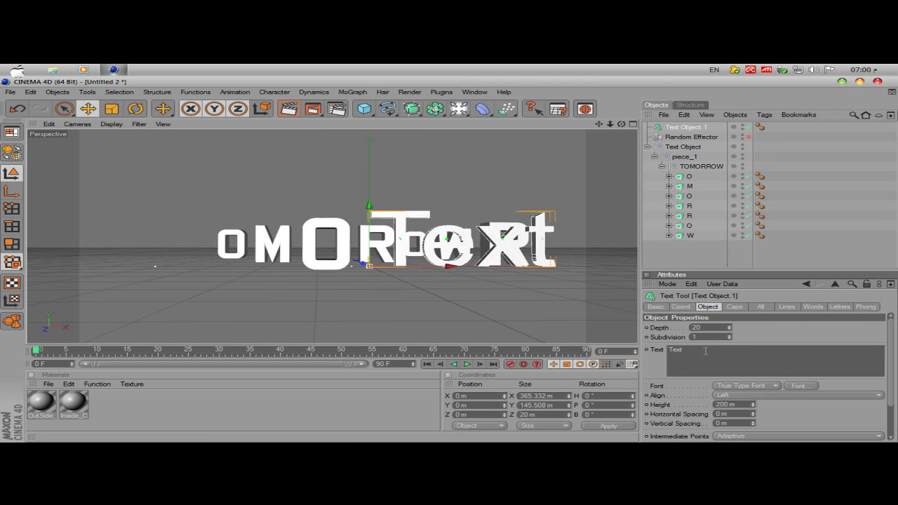
pyautogui.write('T')
# Step: Set the new T text's font to Century Gothic with the Bold style
pyautogui.click(799, 385)
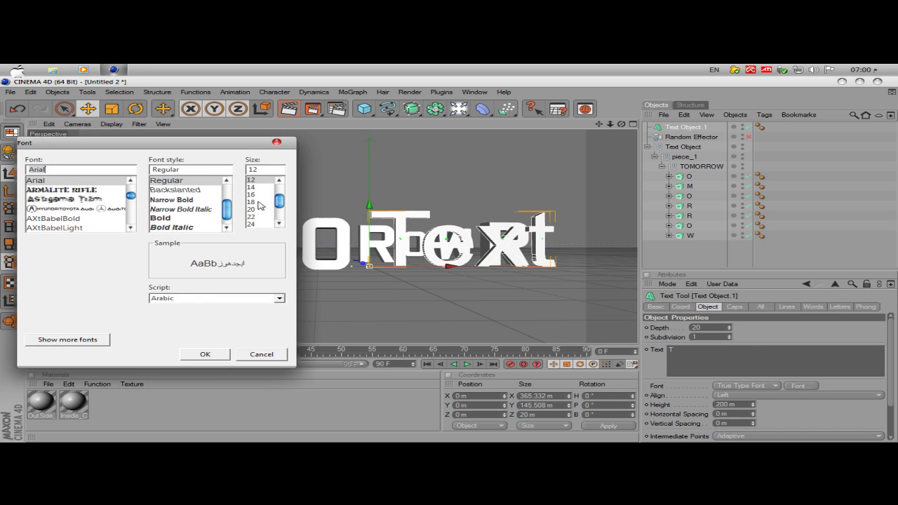
pyautogui.click(130, 228)
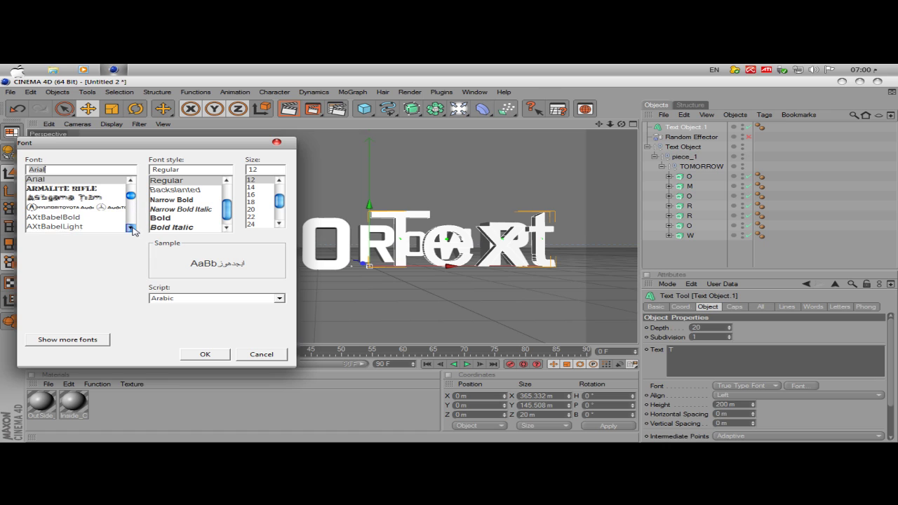
pyautogui.click(131, 228)
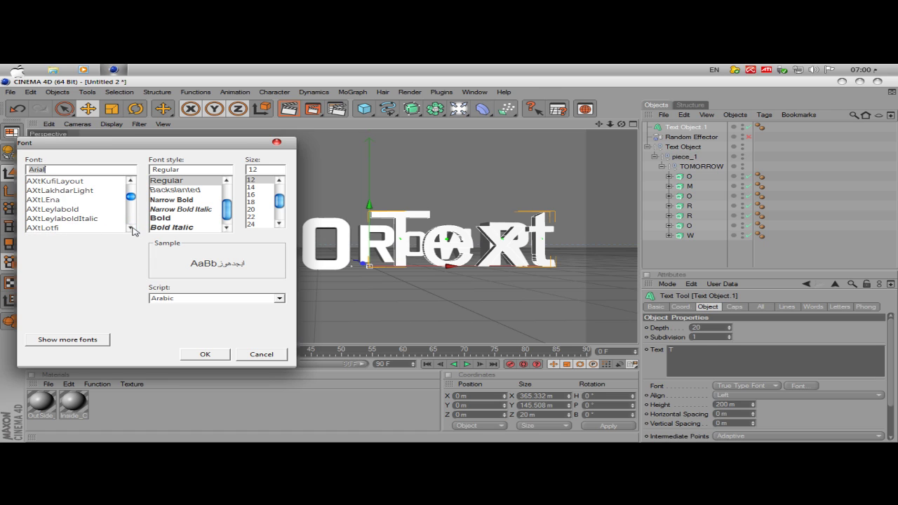
pyautogui.click(131, 228)
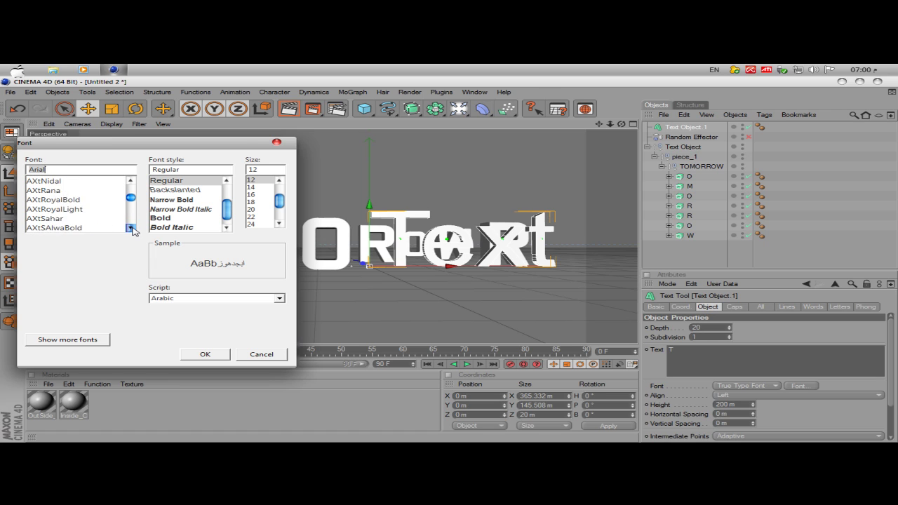
pyautogui.click(130, 228)
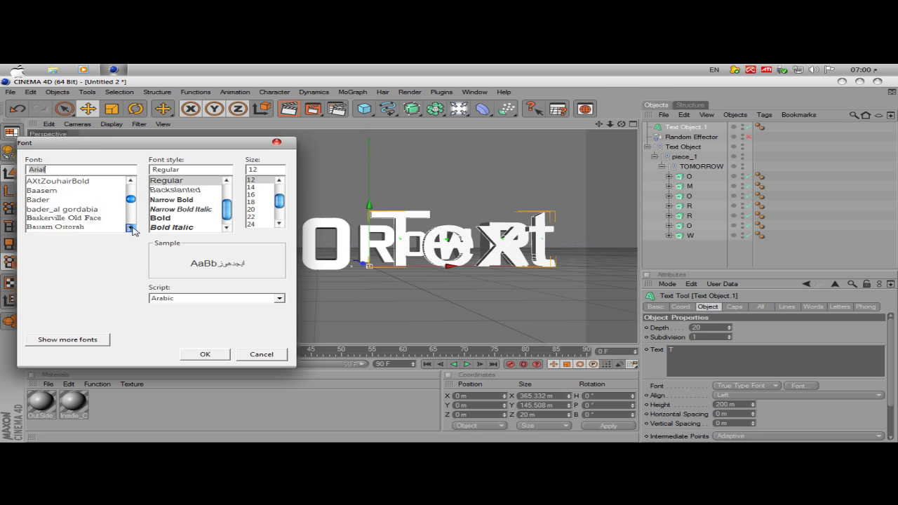
pyautogui.moveTo(130, 200); pyautogui.dragTo(130, 203)
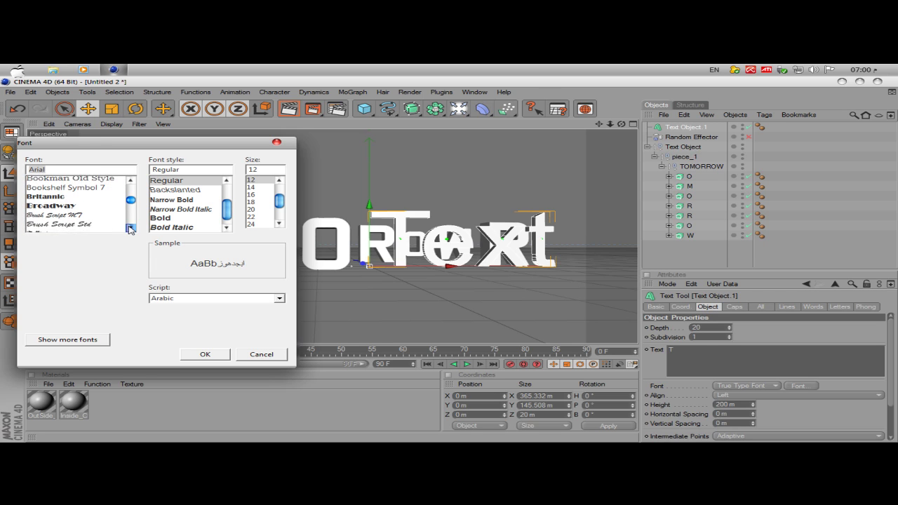
pyautogui.click(129, 228)
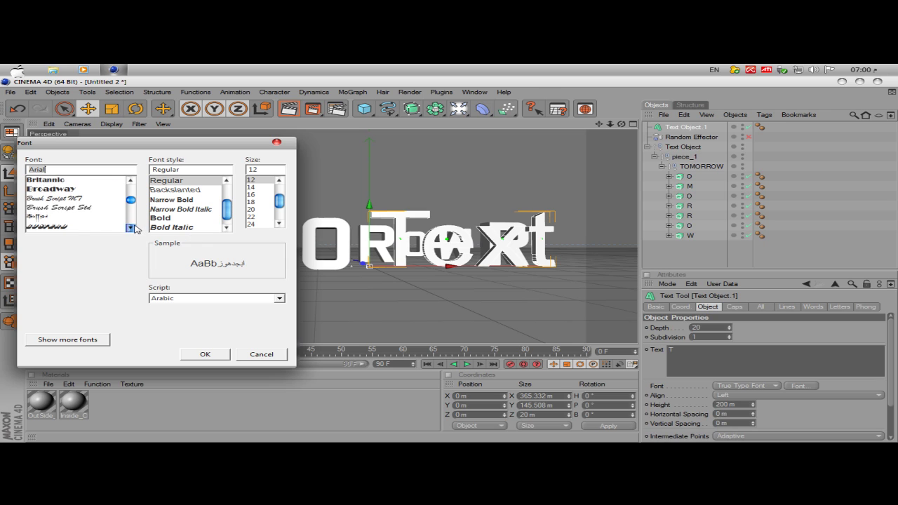
pyautogui.click(130, 228)
pyautogui.click(130, 229)
pyautogui.click(130, 228)
pyautogui.click(130, 229)
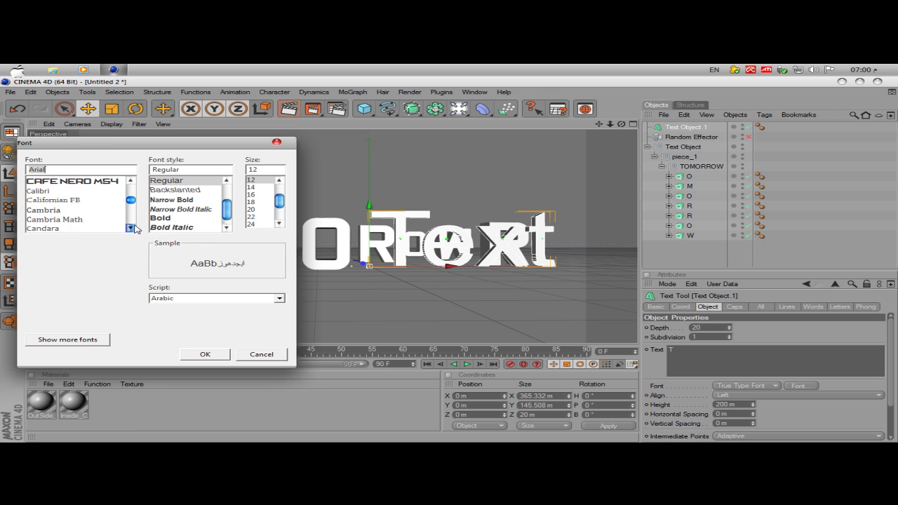
pyautogui.click(130, 229)
pyautogui.click(130, 228)
pyautogui.click(129, 229)
pyautogui.click(130, 229)
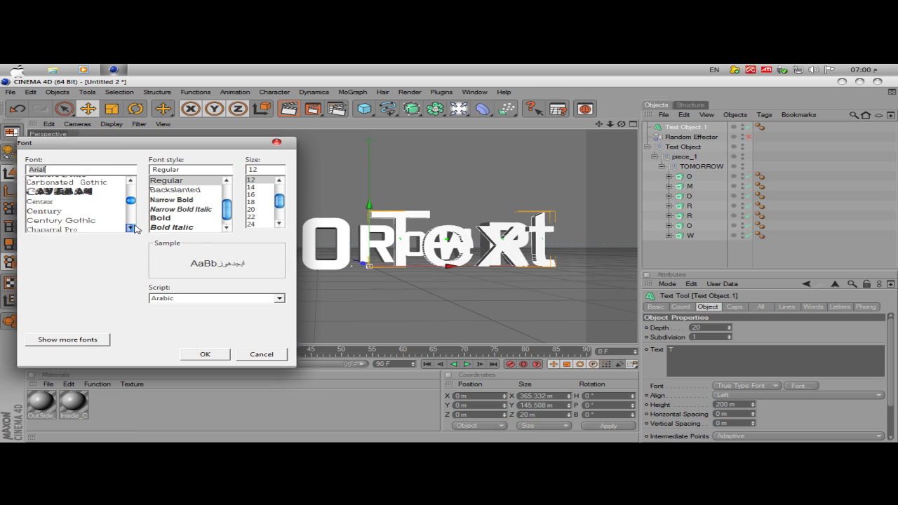
pyautogui.click(129, 229)
pyautogui.click(130, 229)
pyautogui.click(61, 209)
pyautogui.click(162, 200)
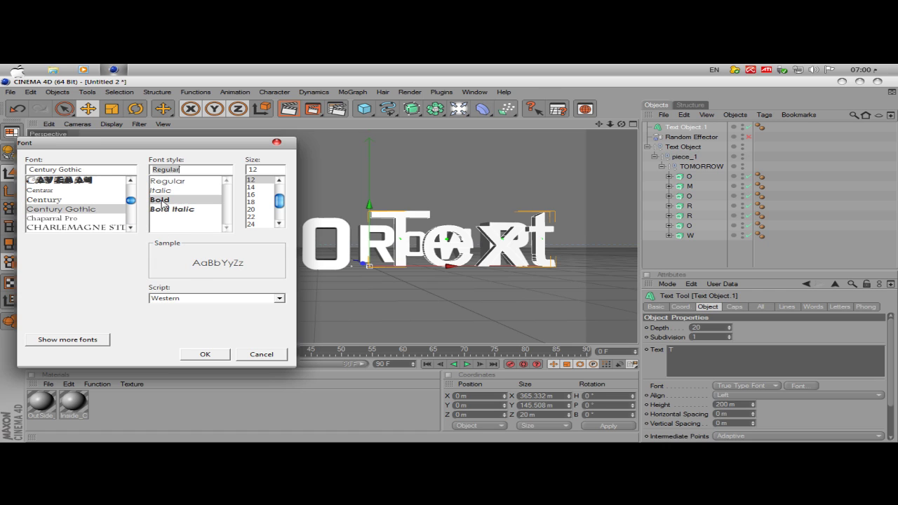
pyautogui.click(206, 354)
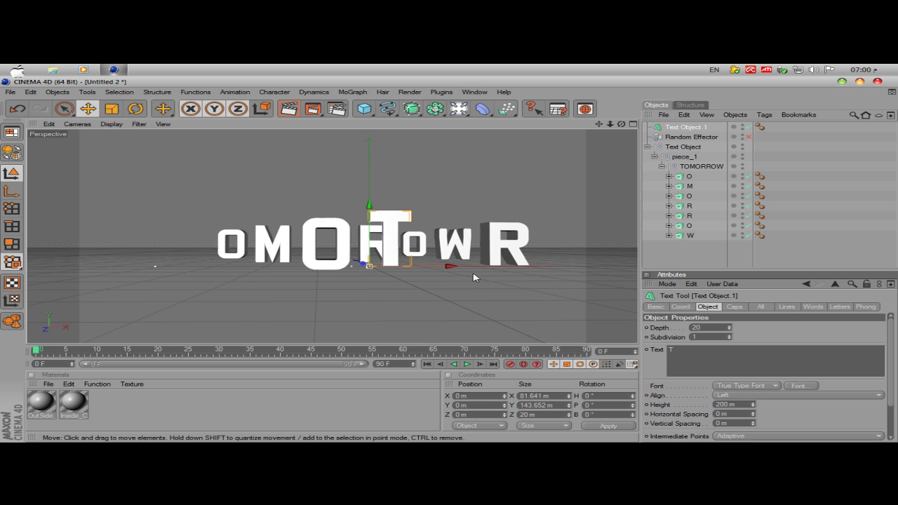
# Step: Try the Evil Dead font with the Bold style on the separate T text
pyautogui.click(799, 386)
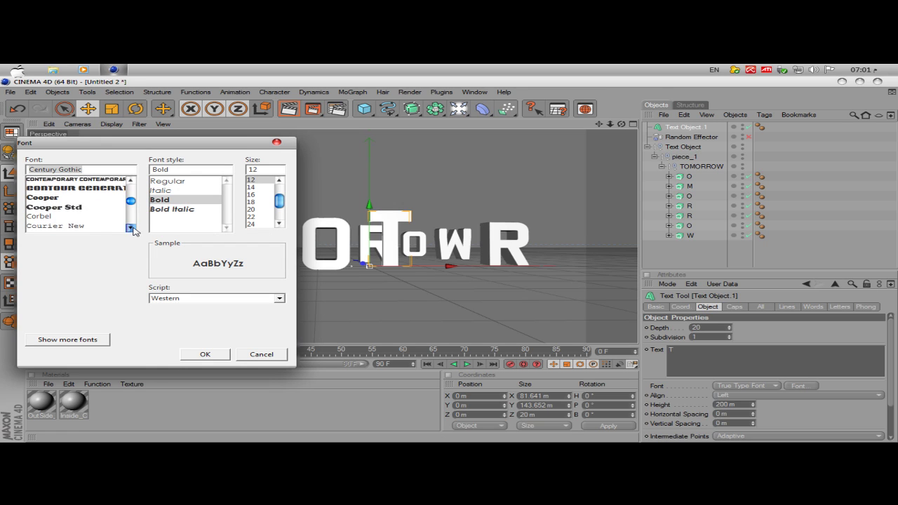
pyautogui.click(131, 228)
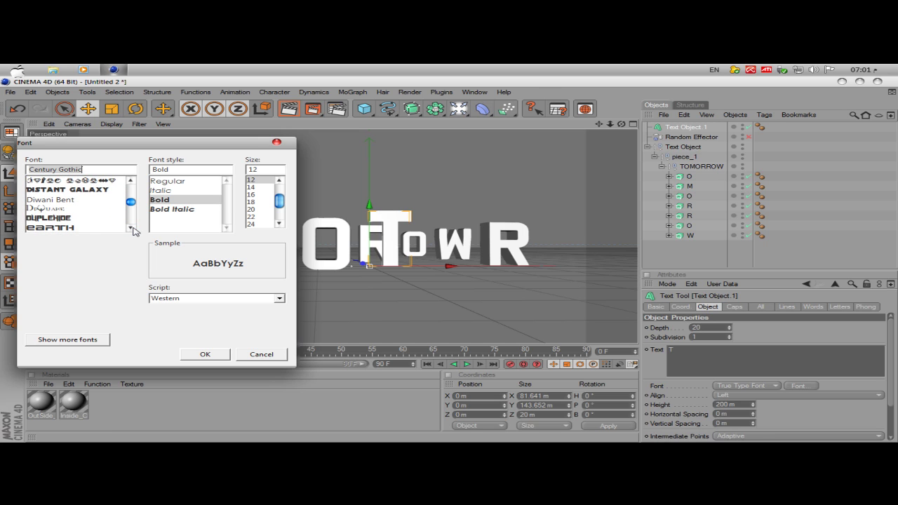
pyautogui.click(131, 228)
pyautogui.click(131, 228)
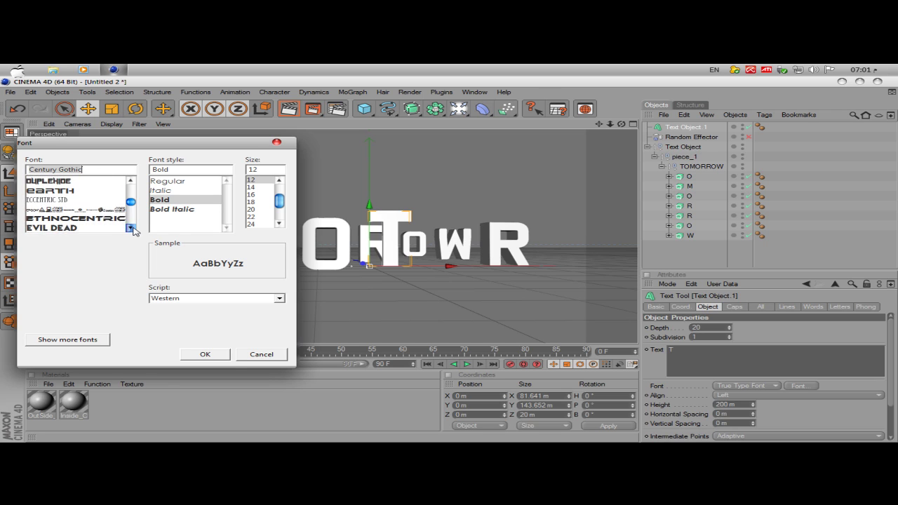
pyautogui.click(130, 229)
pyautogui.click(131, 229)
pyautogui.click(131, 228)
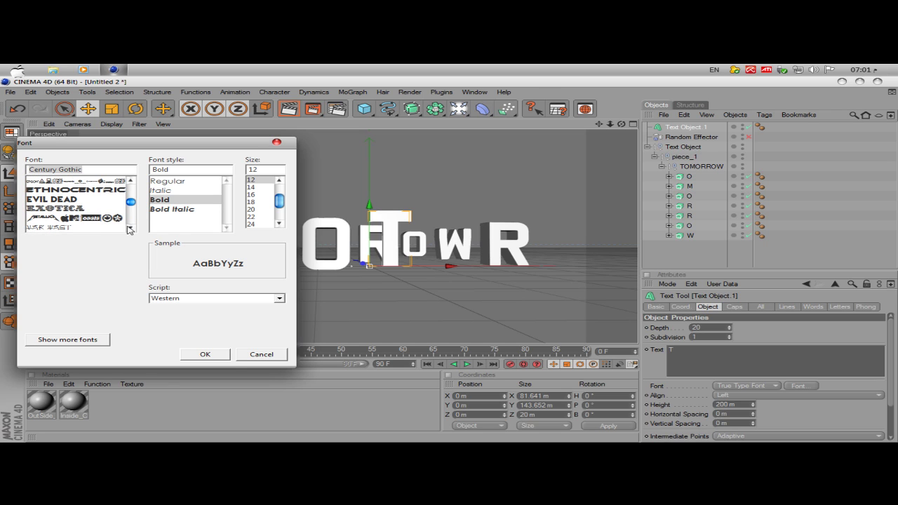
pyautogui.click(119, 199)
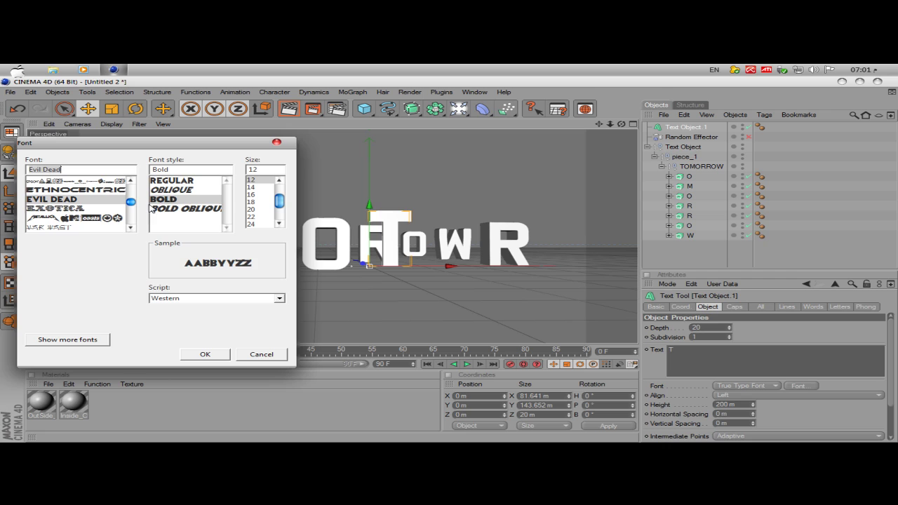
pyautogui.click(200, 356)
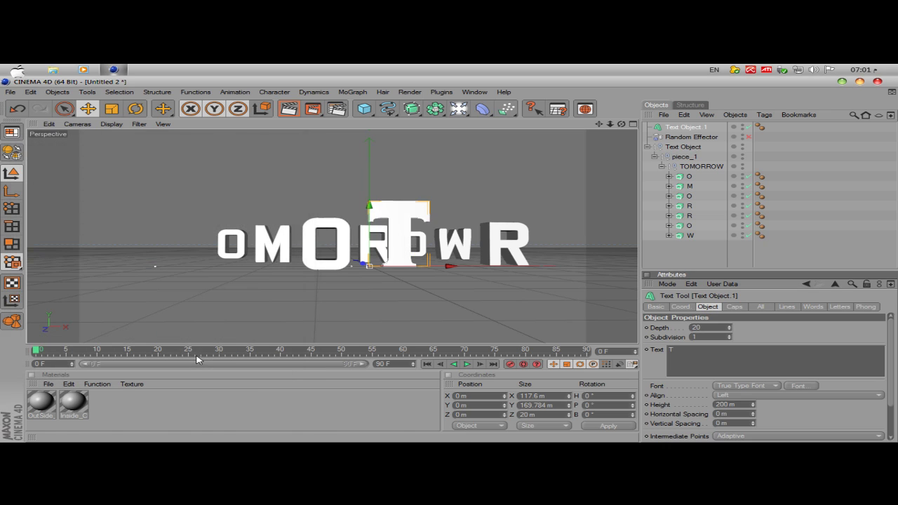
# Step: Set the separate T text's font to Freeway Gothic with the Bold style
pyautogui.click(798, 386)
pyautogui.click(131, 228)
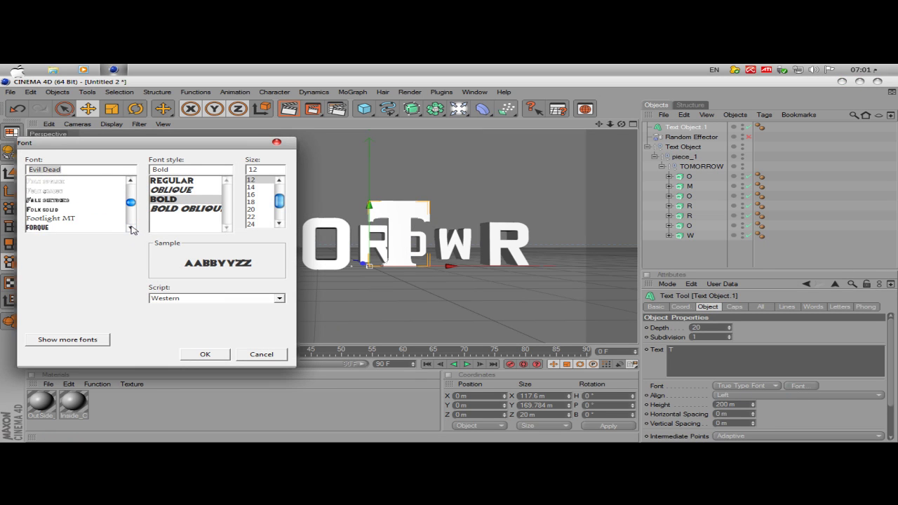
pyautogui.click(131, 228)
pyautogui.click(131, 228)
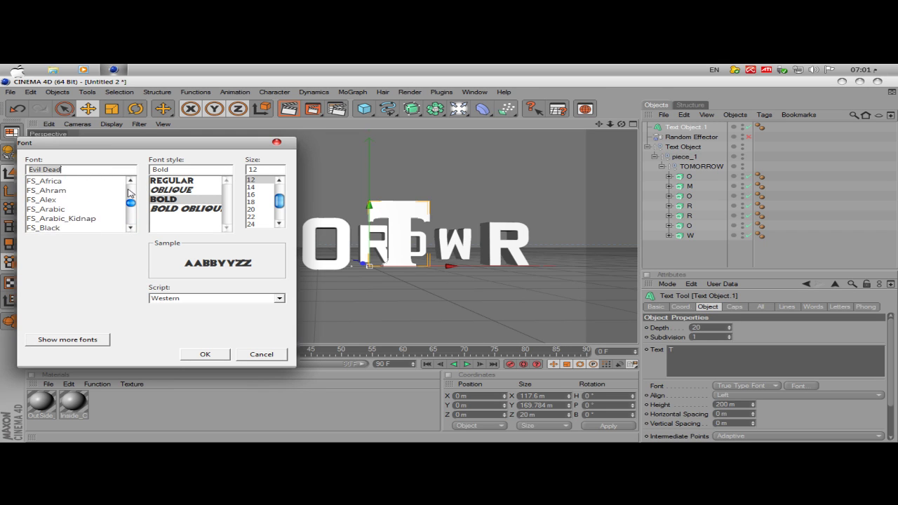
pyautogui.click(131, 181)
pyautogui.click(131, 181)
pyautogui.click(105, 189)
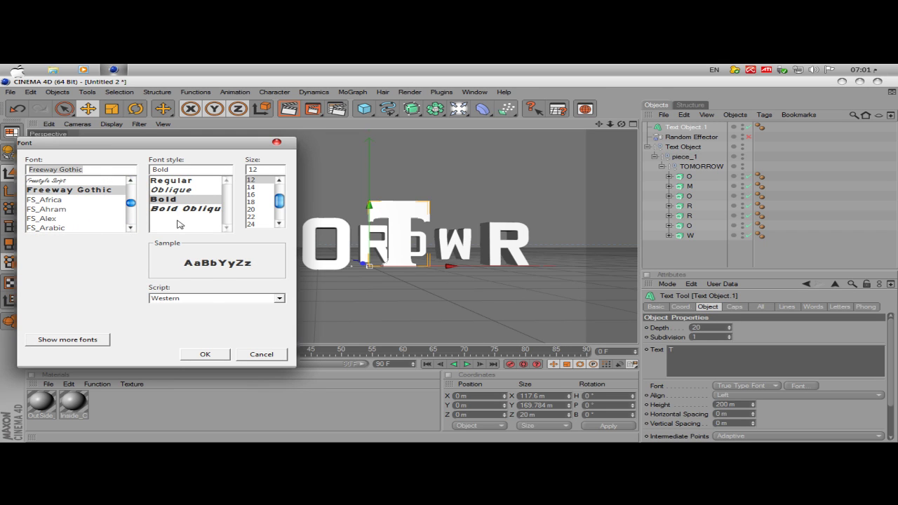
pyautogui.click(205, 355)
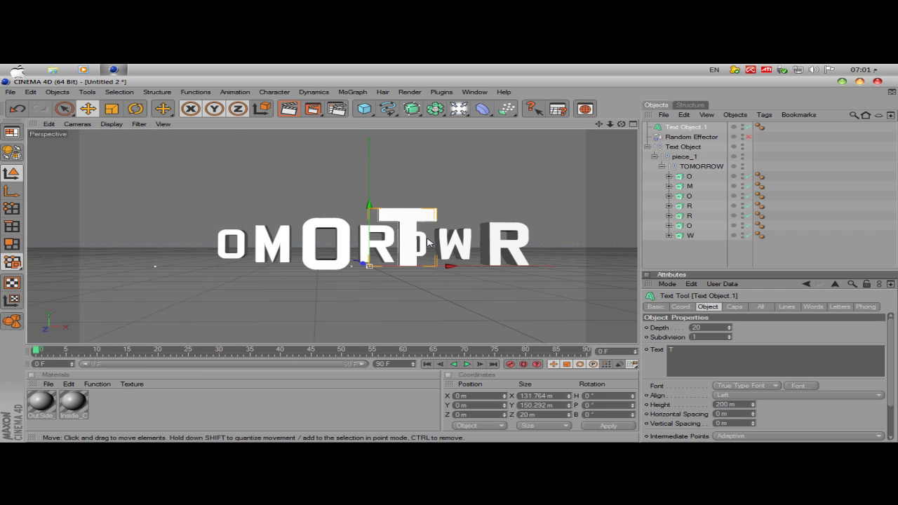
# Step: Move the T to the start of the word at X about -399 m and bring it forward to Z -278 m
pyautogui.moveTo(431, 270); pyautogui.dragTo(224, 270)
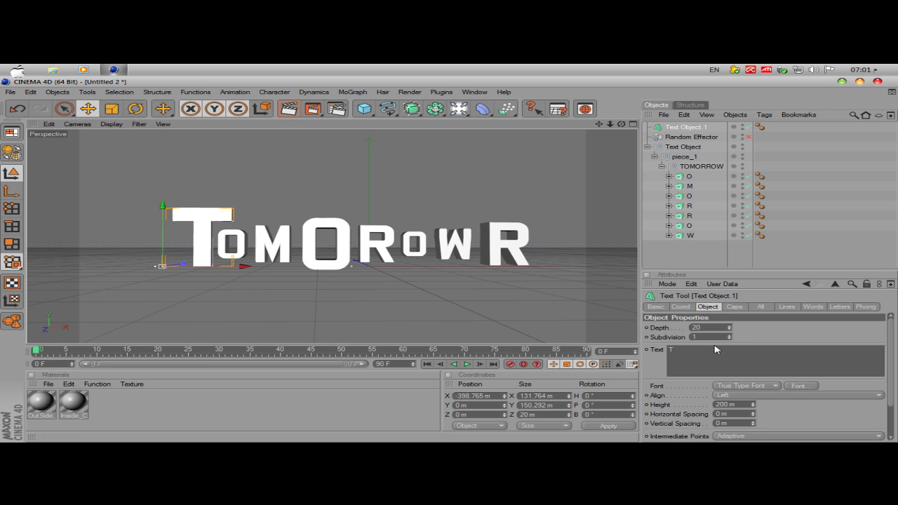
pyautogui.click(682, 307)
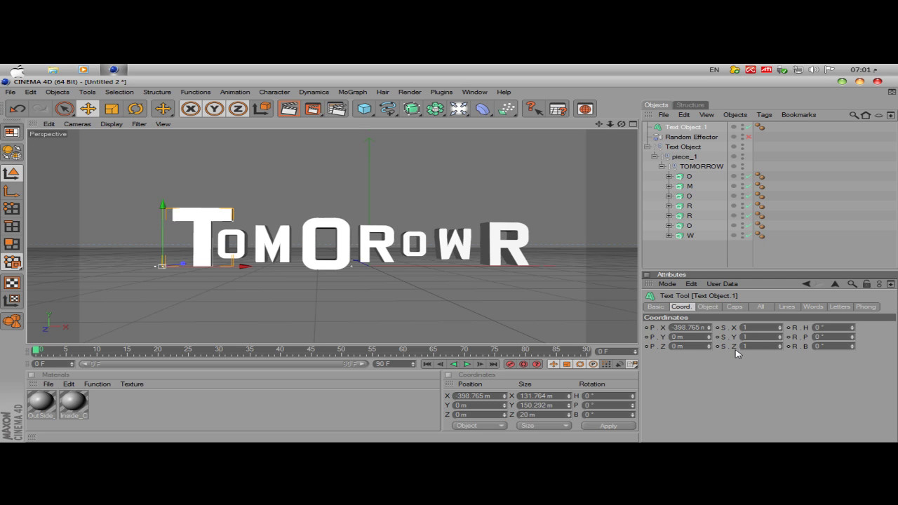
pyautogui.moveTo(711, 345); pyautogui.dragTo(638, 347)
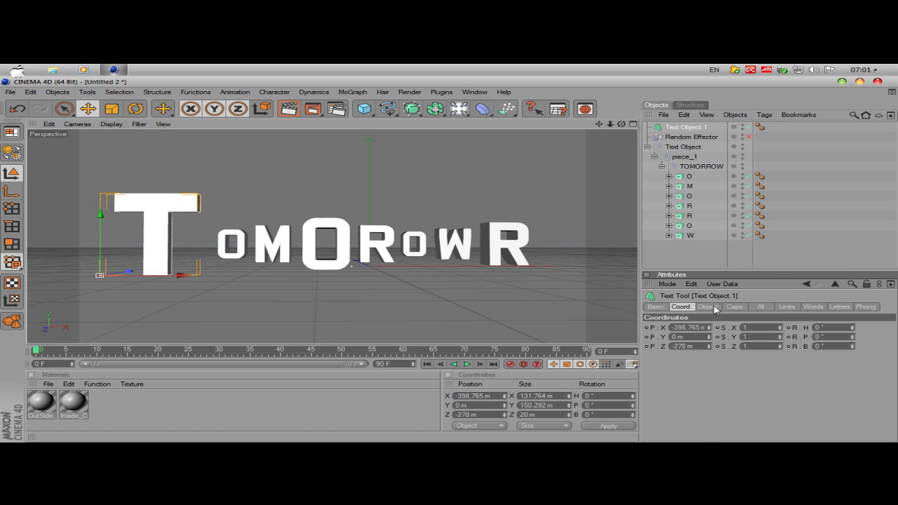
# Step: Set the T's extrusion depth to 60 and shift it along X to about -374 m
pyautogui.click(715, 309)
pyautogui.doubleClick(698, 327)
pyautogui.write('6')
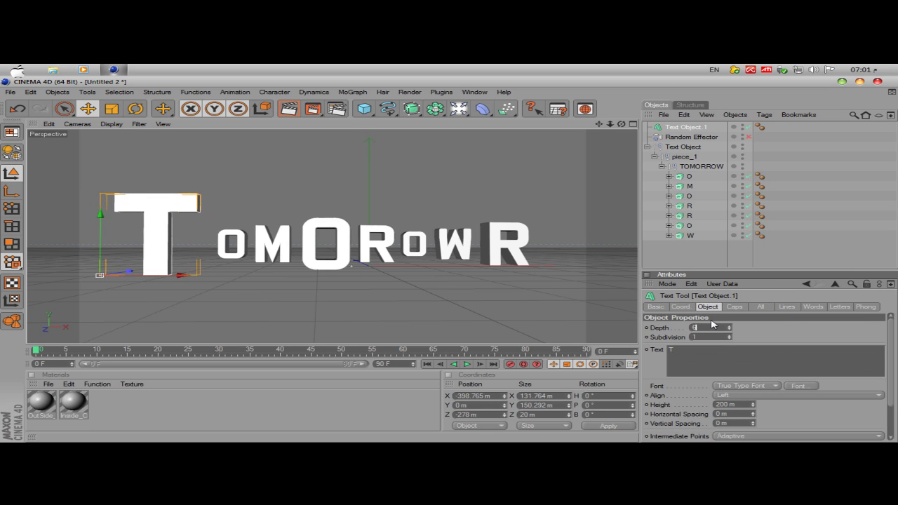
pyautogui.write('0')
pyautogui.press('Return')
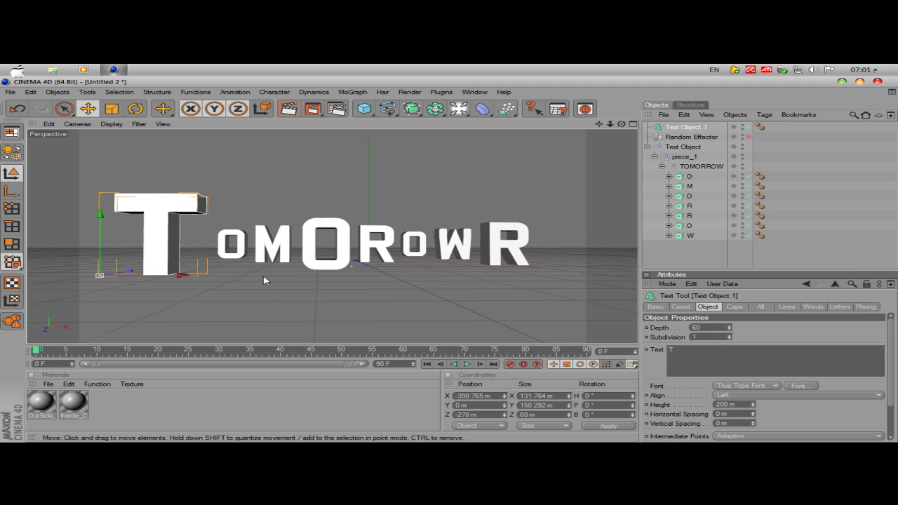
pyautogui.moveTo(175, 279); pyautogui.dragTo(193, 280)
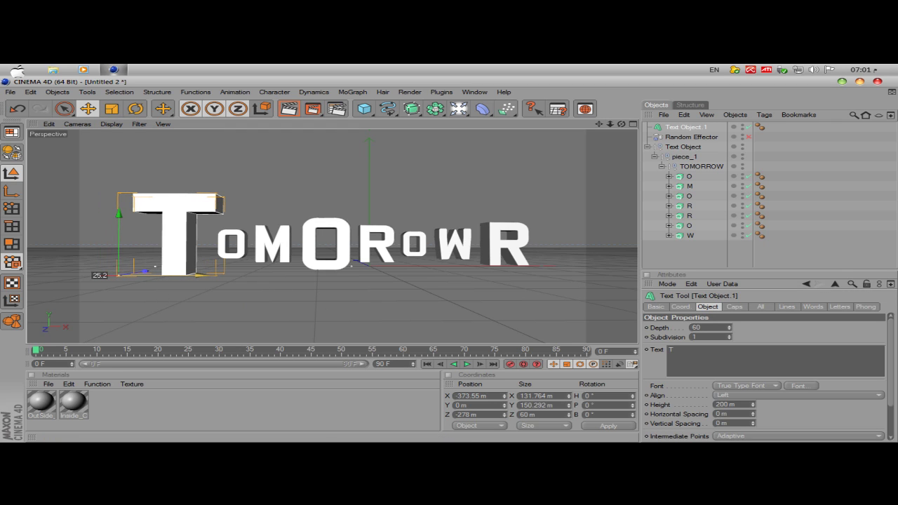
# Step: Give the T a Fillet Cap at both start and end, each with 8 steps and a 2 m radius
pyautogui.click(733, 307)
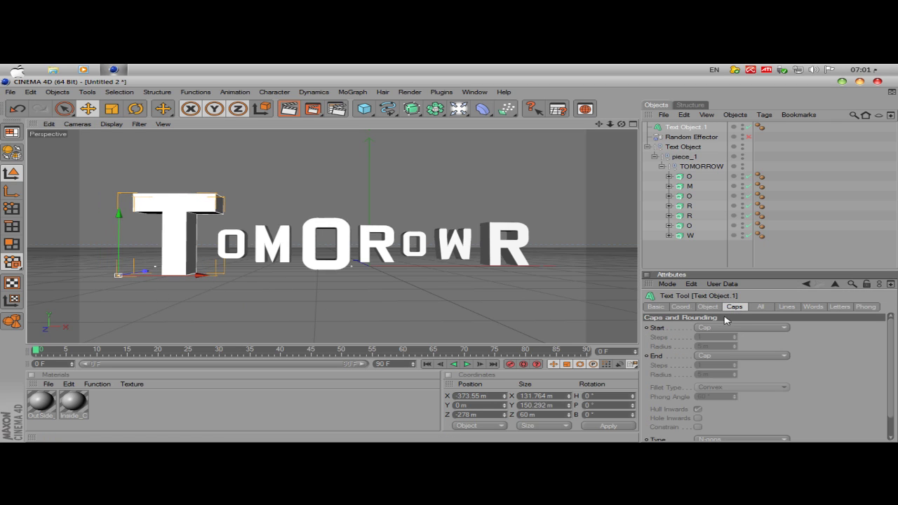
pyautogui.click(727, 327)
pyautogui.click(730, 366)
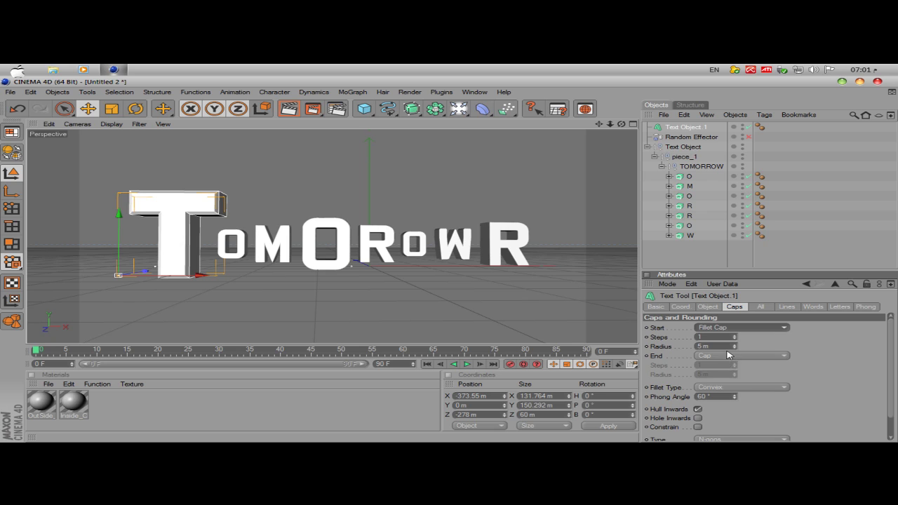
pyautogui.click(730, 356)
pyautogui.click(730, 394)
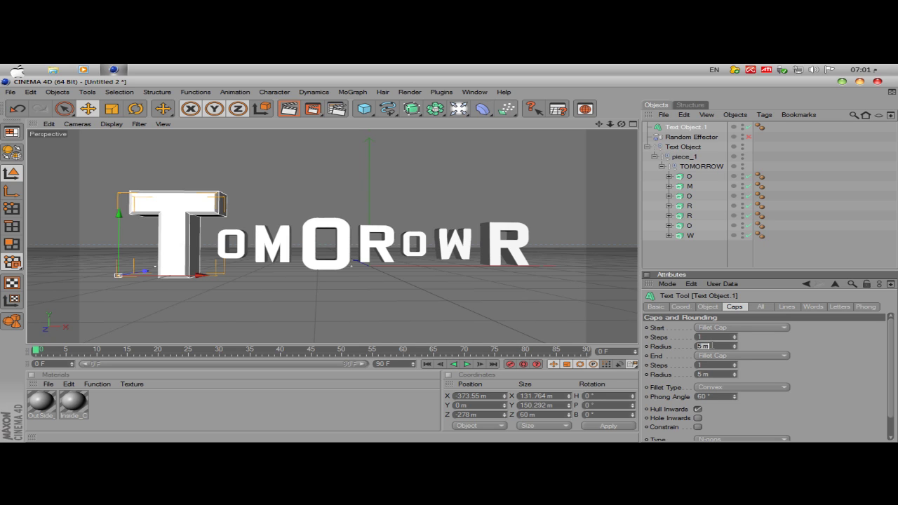
pyautogui.press('Return')
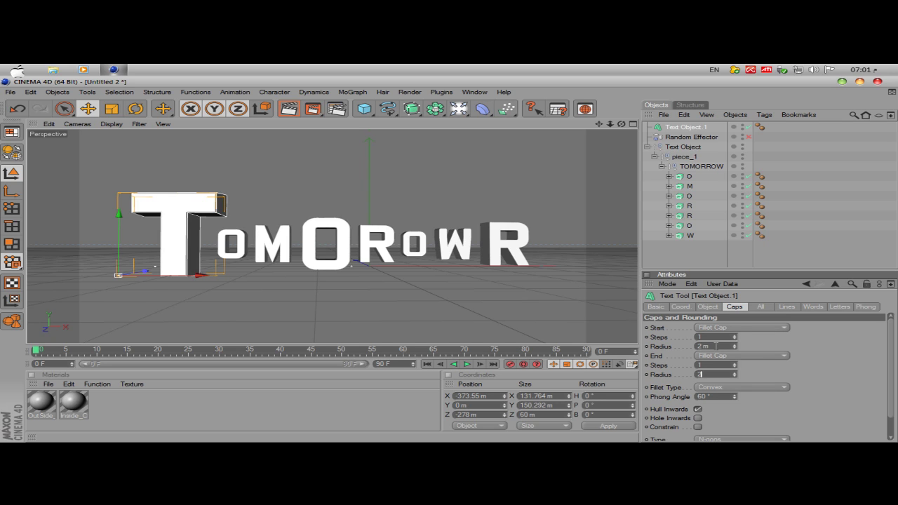
pyautogui.click(712, 337)
pyautogui.click(719, 364)
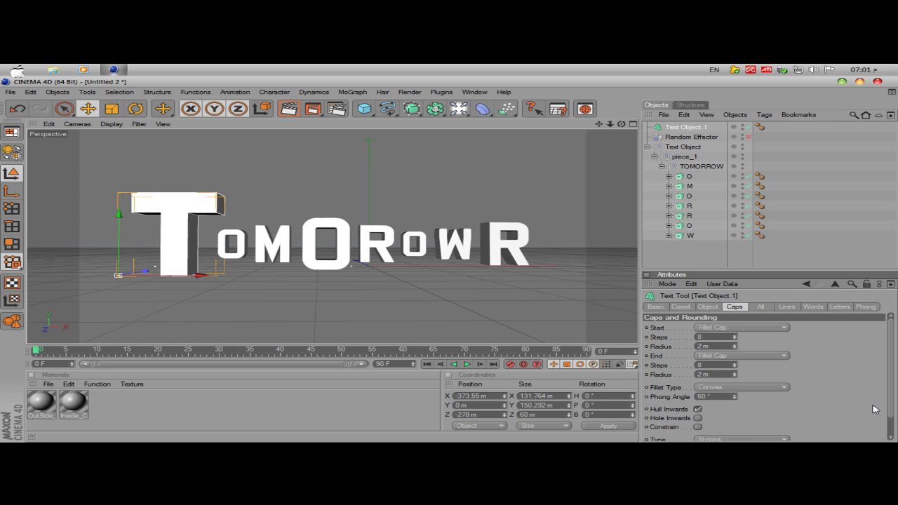
# Step: Set the T's cap type to Triangles and enable a regular grid with a 5 m width
pyautogui.scroll(-1, 889, 409)
pyautogui.click(754, 420)
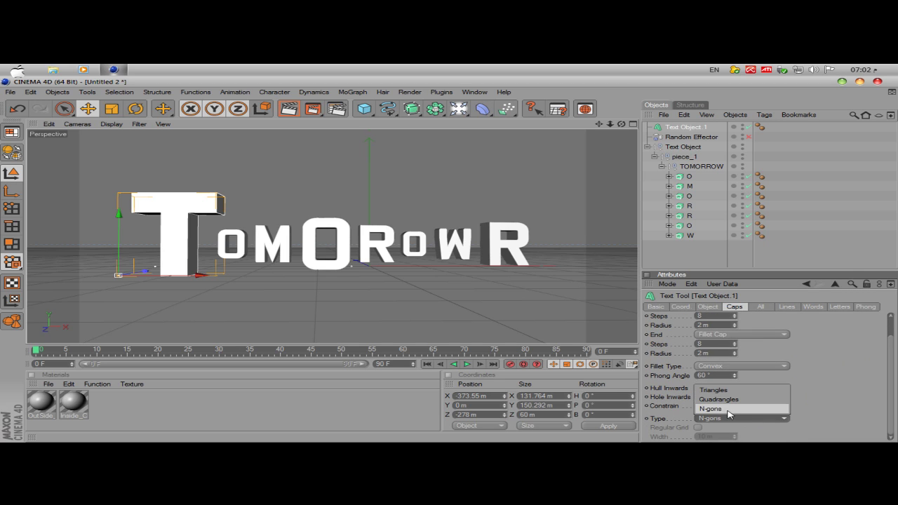
pyautogui.click(727, 392)
pyautogui.click(698, 428)
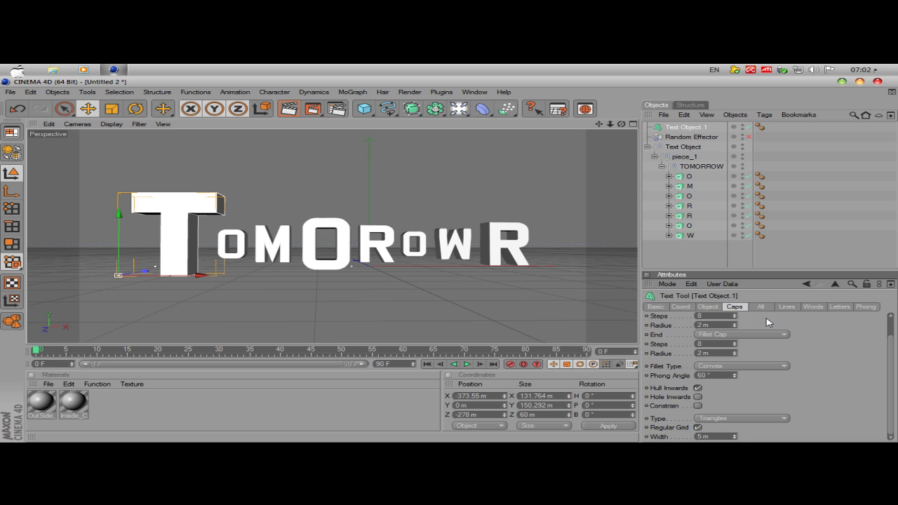
pyautogui.click(684, 261)
# Step: Set the T text's intermediate points to Uniform
pyautogui.click(182, 227)
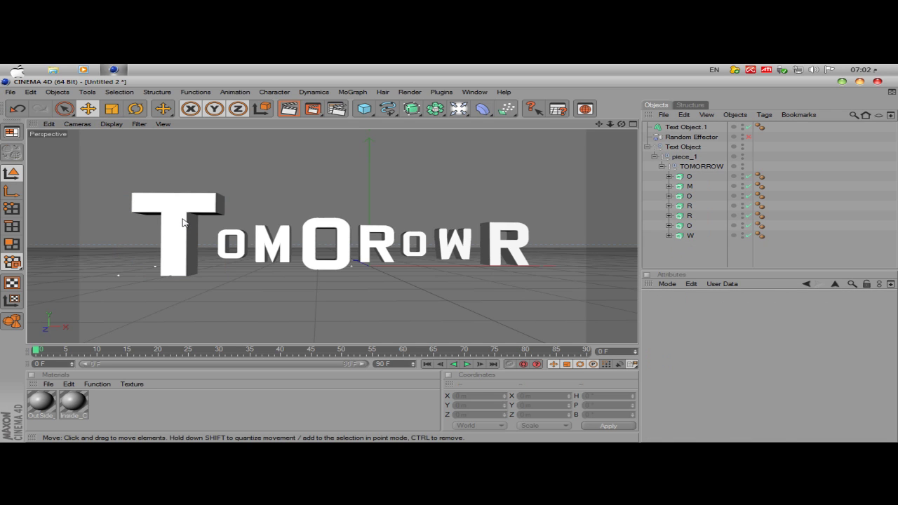
pyautogui.click(713, 308)
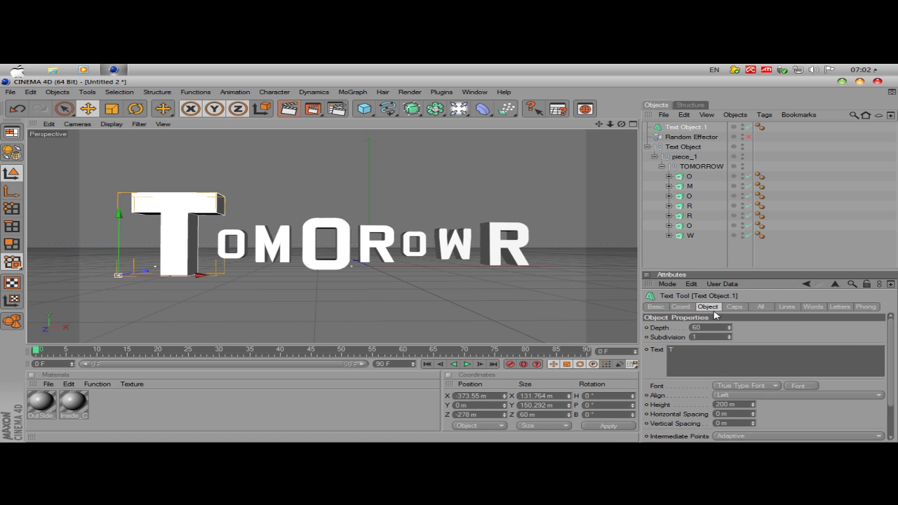
pyautogui.scroll(-2, 891, 368)
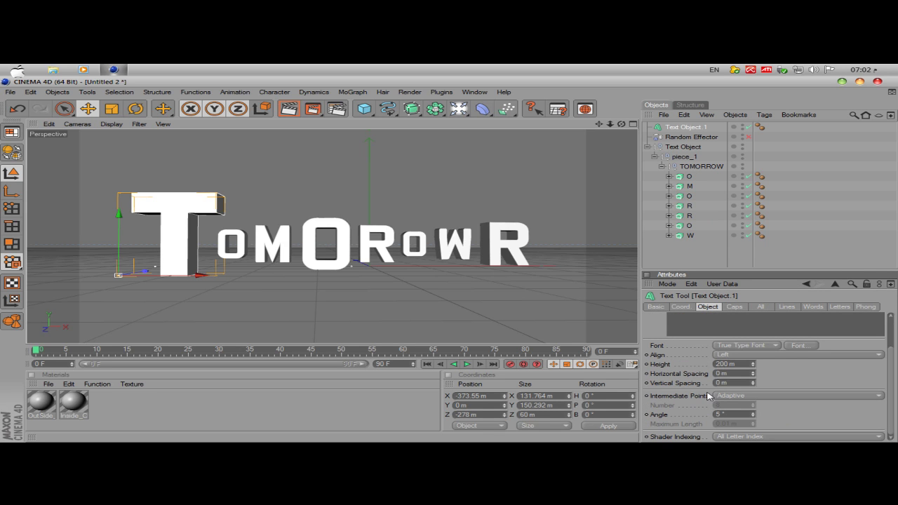
pyautogui.click(731, 395)
pyautogui.click(740, 367)
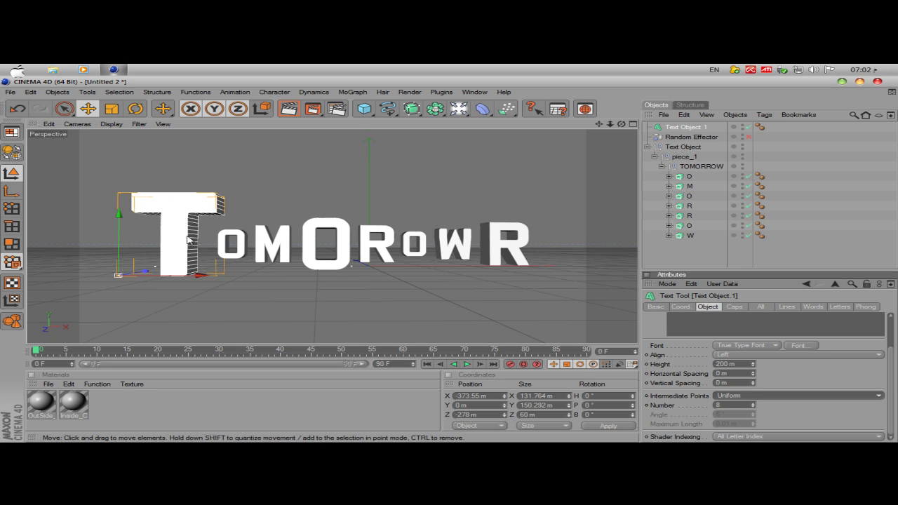
# Step: Align the T text to Middle and reposition it before the first O at X about -293 m
pyautogui.click(761, 356)
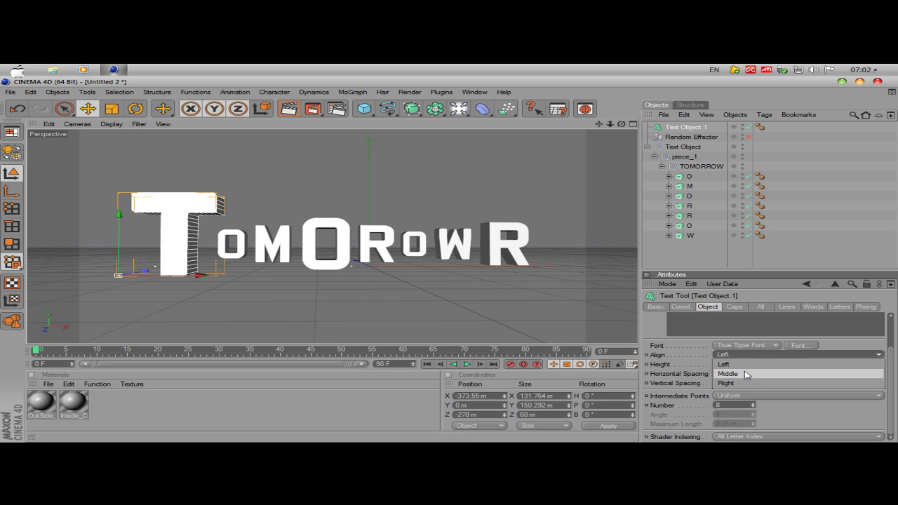
pyautogui.click(746, 375)
pyautogui.moveTo(193, 280); pyautogui.dragTo(244, 252)
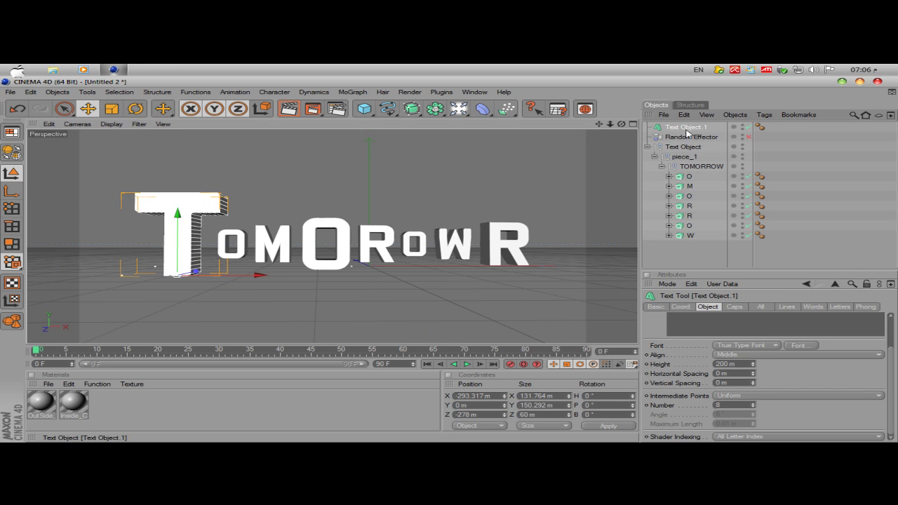
pyautogui.click(684, 260)
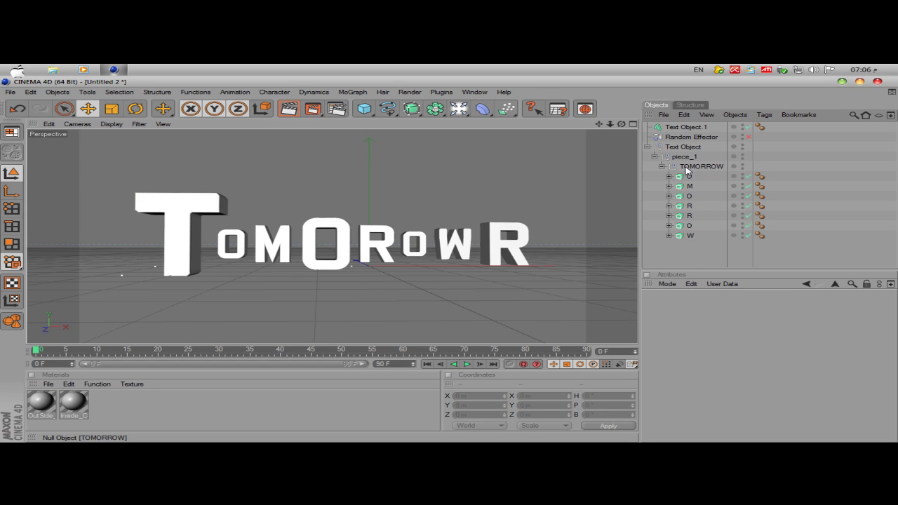
# Step: Rename the separate text object as T
pyautogui.click(689, 128)
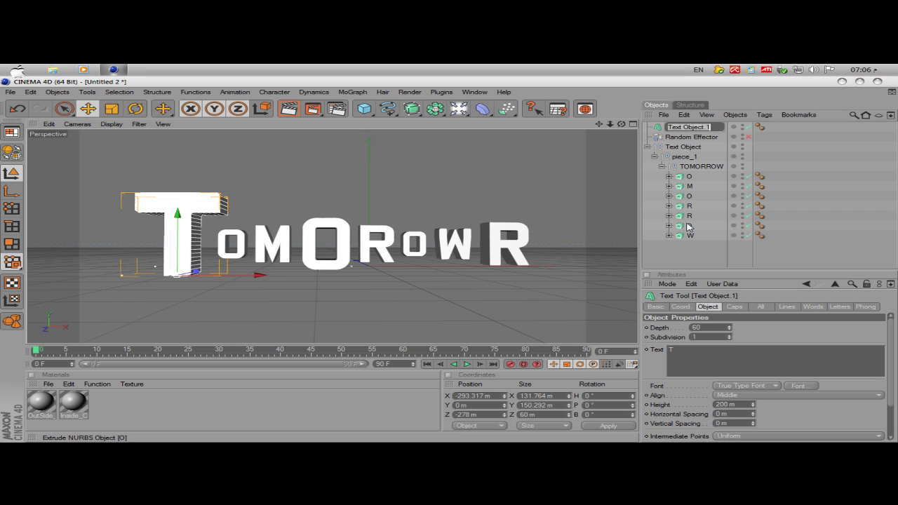
pyautogui.write('T')
pyautogui.press('Return')
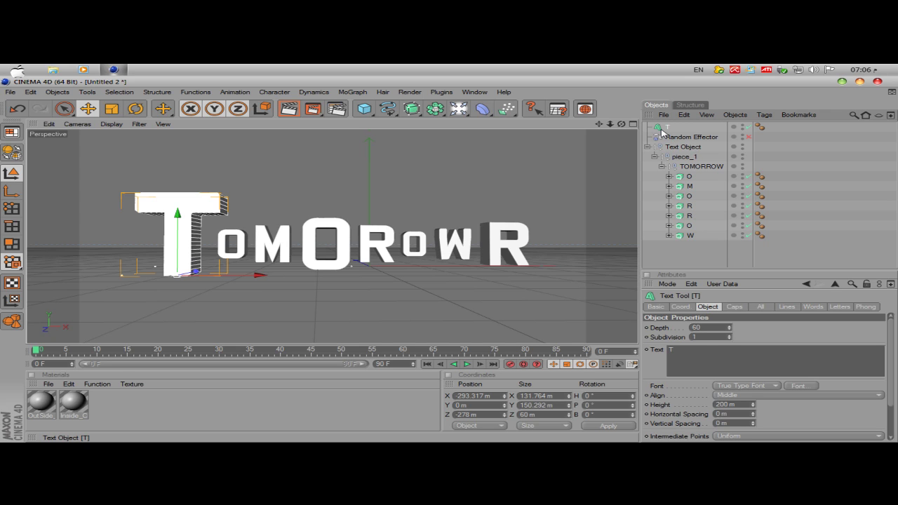
# Step: Make the T object editable, expand its full hierarchy and select the spline inside the Extrude NURBS
pyautogui.press('c')
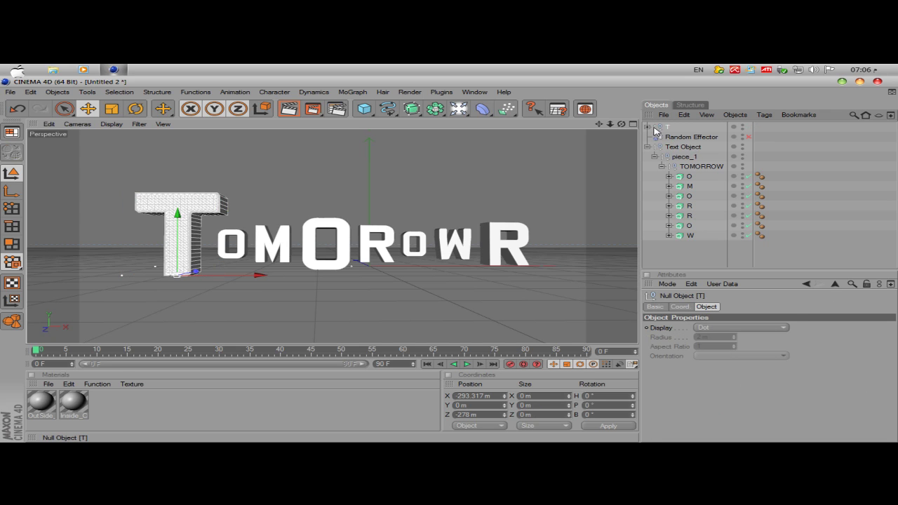
pyautogui.click(647, 126)
pyautogui.click(653, 136)
pyautogui.click(662, 146)
pyautogui.click(669, 157)
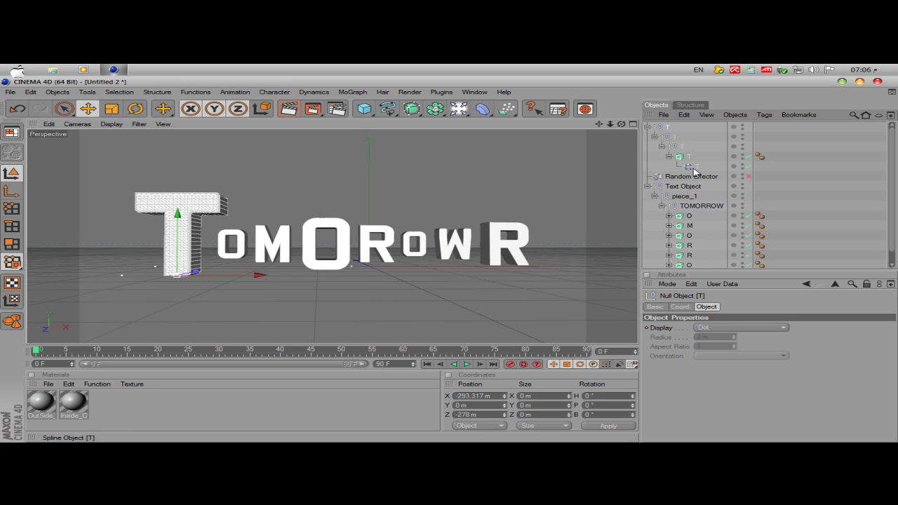
pyautogui.click(693, 169)
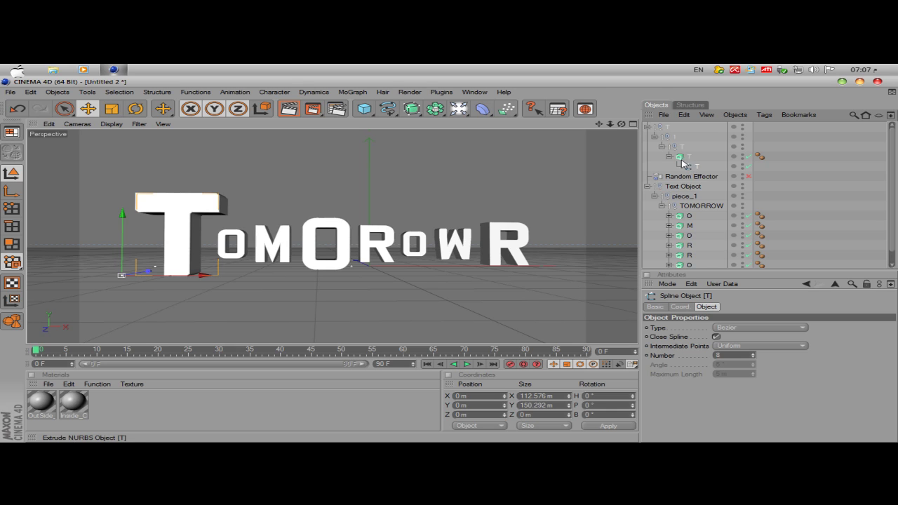
# Step: Convert the T's Extrude NURBS into an editable polygon object and select it
pyautogui.click(670, 156)
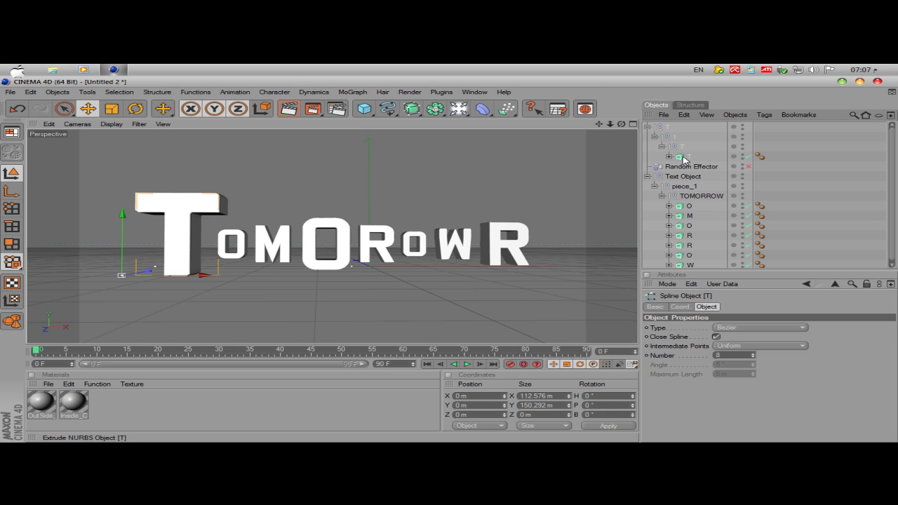
pyautogui.click(683, 158)
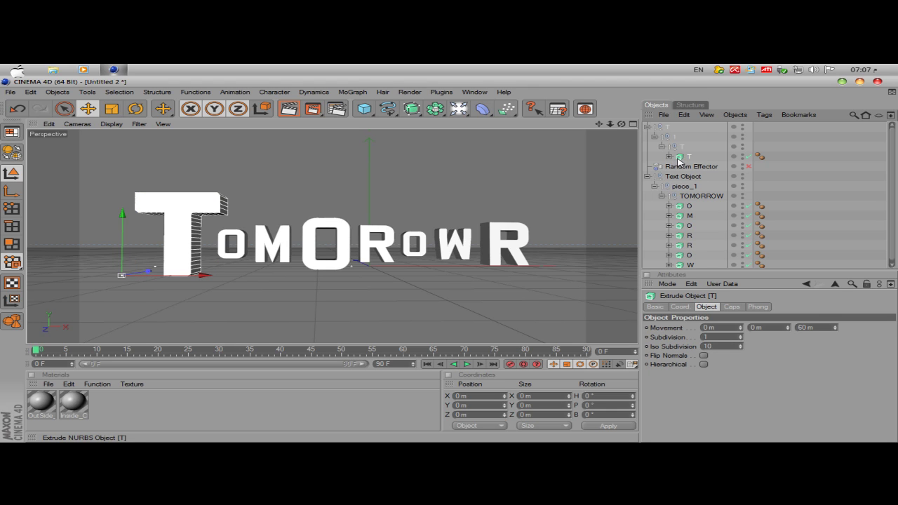
pyautogui.press('c')
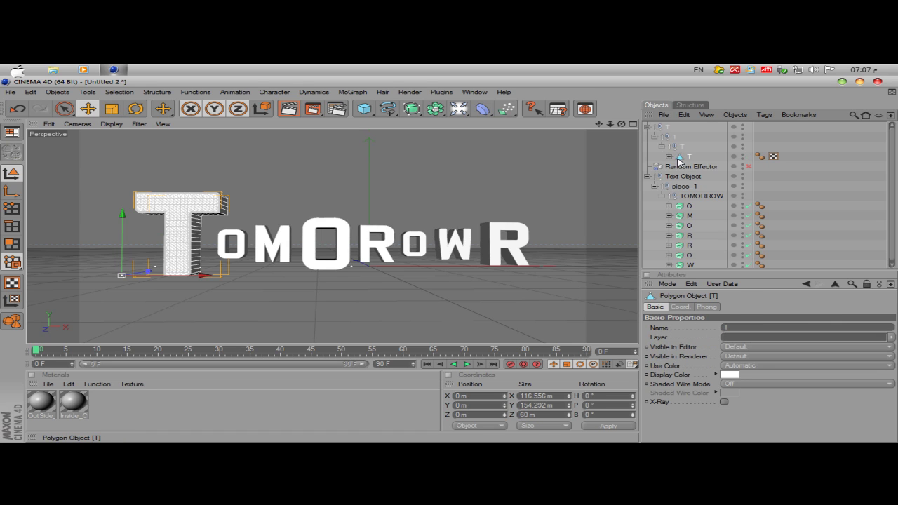
pyautogui.click(688, 167)
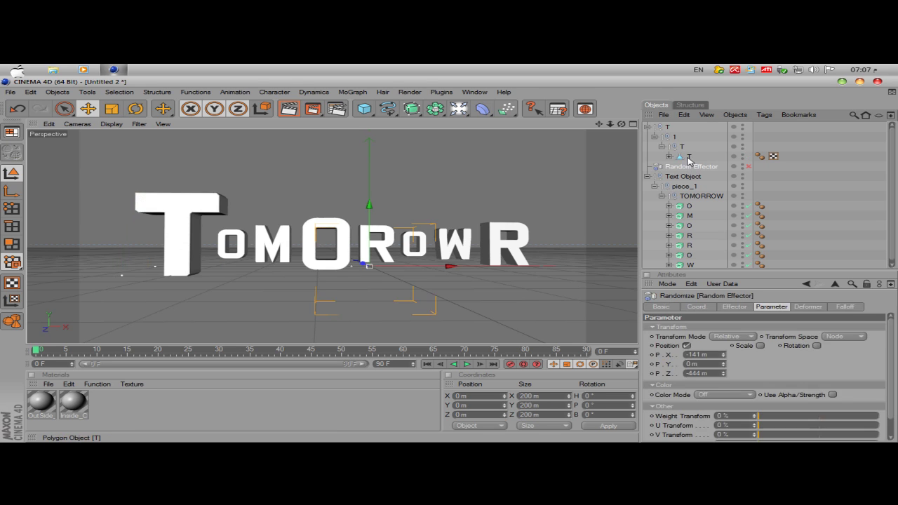
pyautogui.click(686, 160)
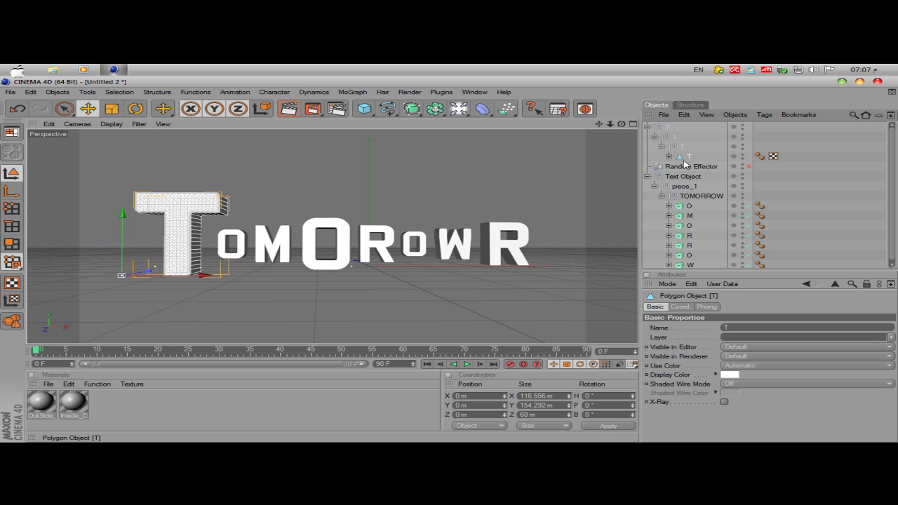
# Step: Move the polygon T to the top level of the object hierarchy and delete the leftover T null group
pyautogui.moveTo(681, 160); pyautogui.dragTo(677, 128)
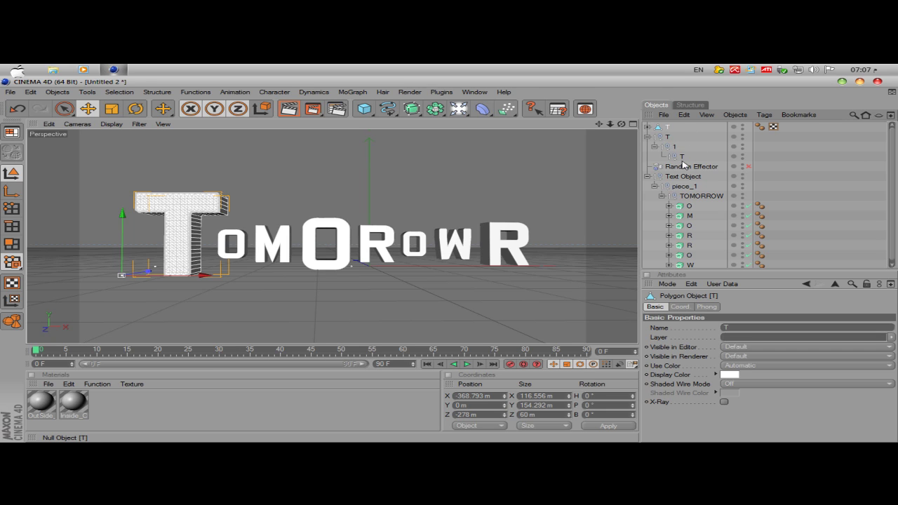
pyautogui.click(662, 138)
pyautogui.press('Delete')
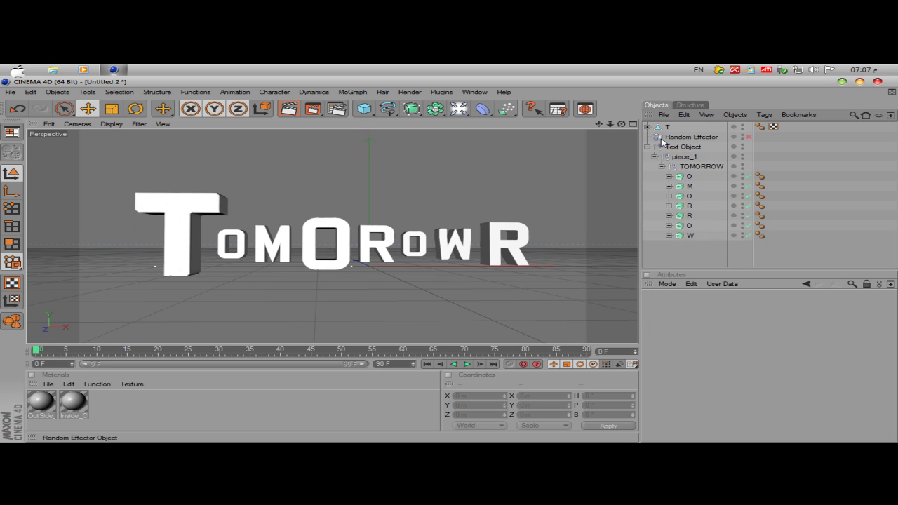
# Step: Expand the T hierarchy, select T with both Rounding and both Cap objects, and merge them with Connect+Delete
pyautogui.click(665, 128)
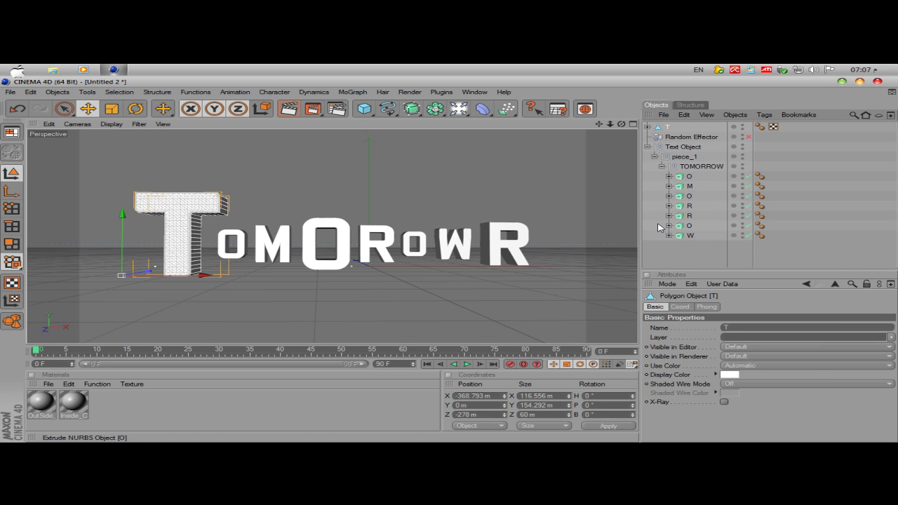
pyautogui.click(647, 127)
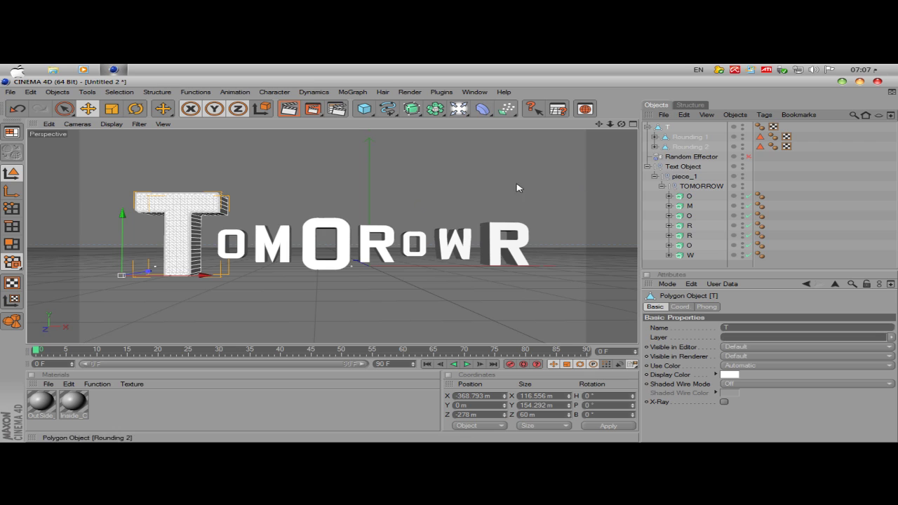
pyautogui.click(654, 137)
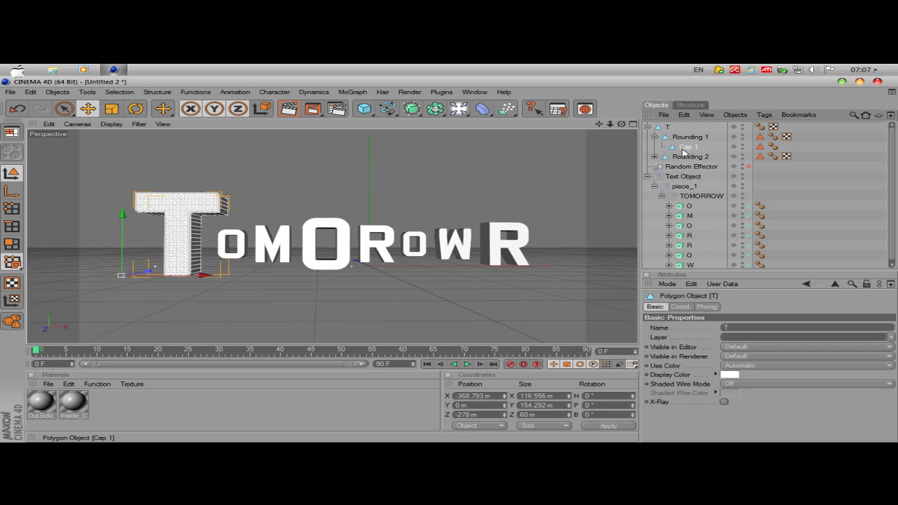
pyautogui.click(688, 147)
pyautogui.click(655, 157)
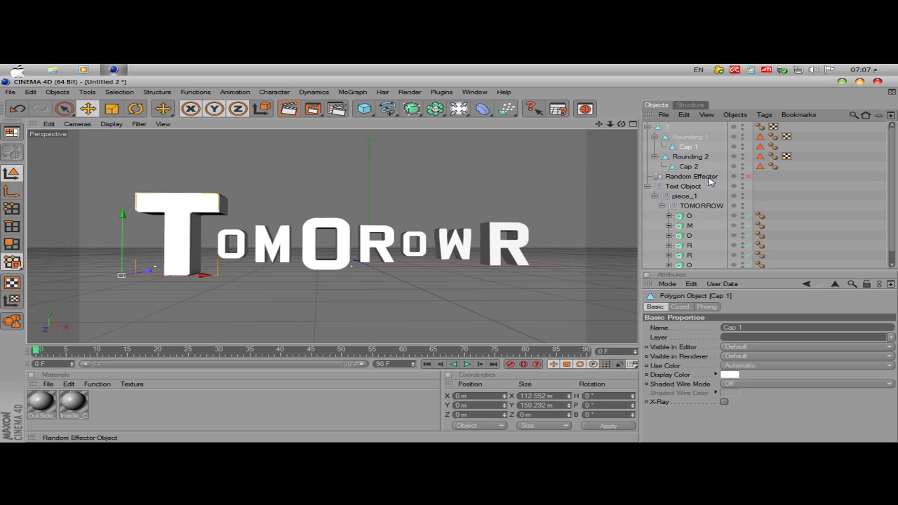
pyautogui.click(690, 156)
pyautogui.click(688, 166)
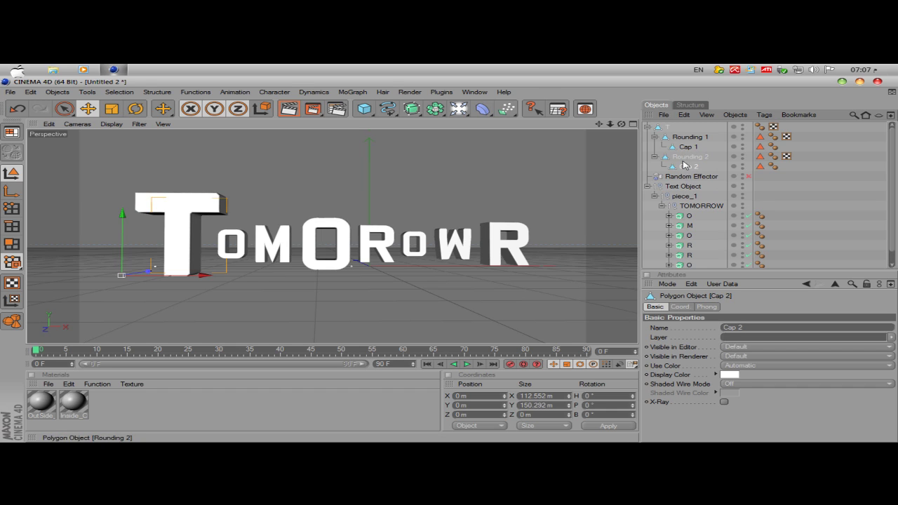
pyautogui.click(715, 169)
pyautogui.moveTo(716, 169); pyautogui.dragTo(656, 121)
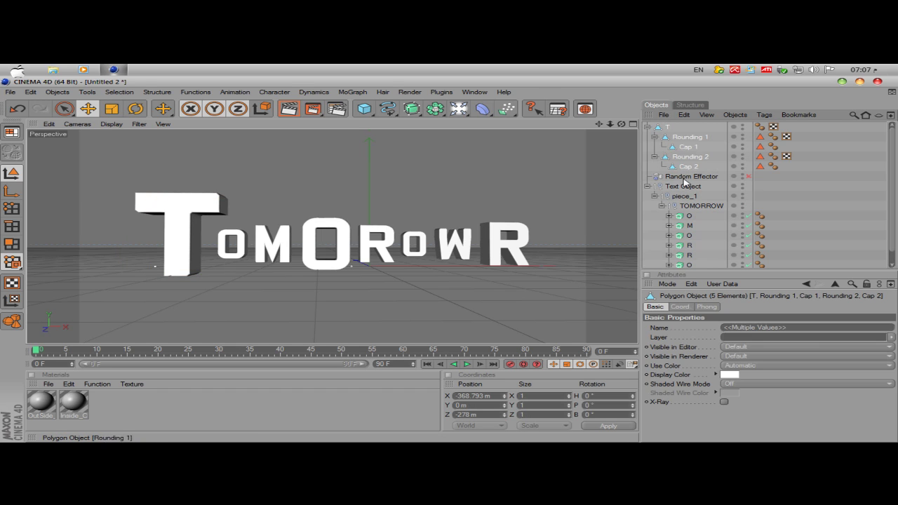
pyautogui.rightClick(662, 133)
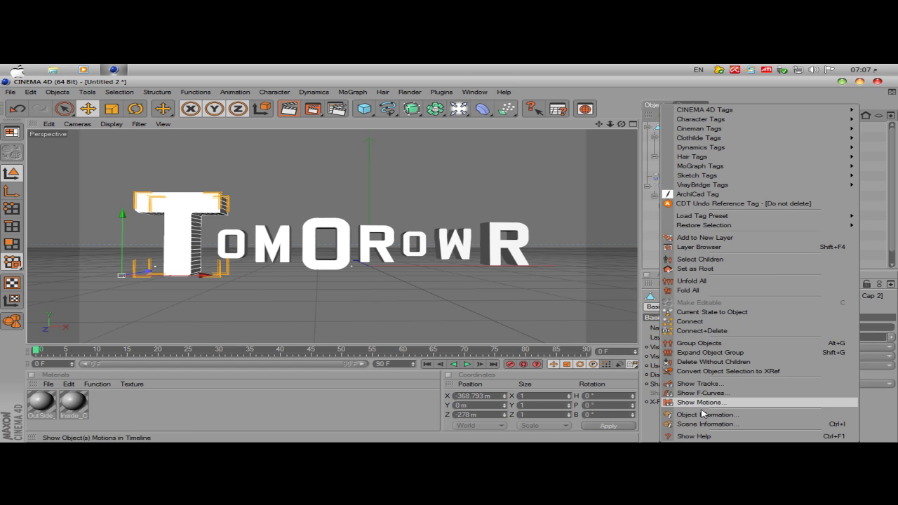
pyautogui.click(705, 331)
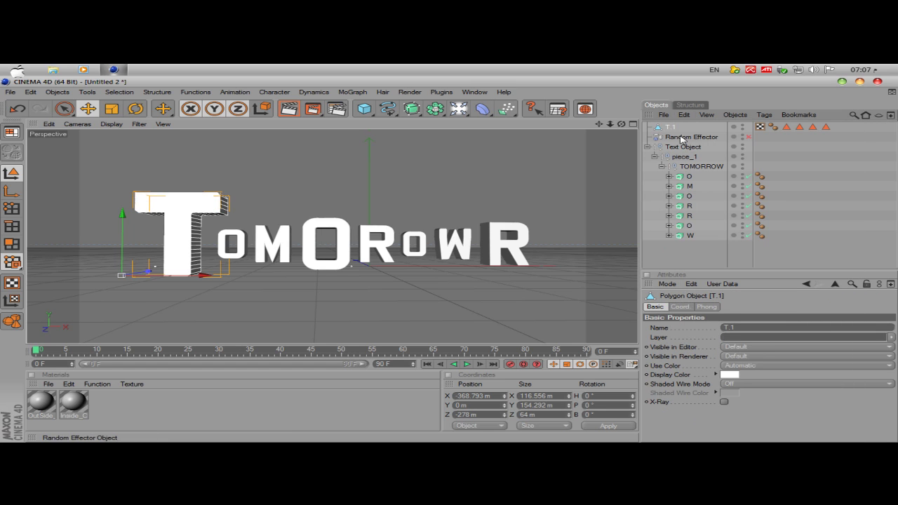
# Step: Rename the merged polygon object as T
pyautogui.doubleClick(667, 130)
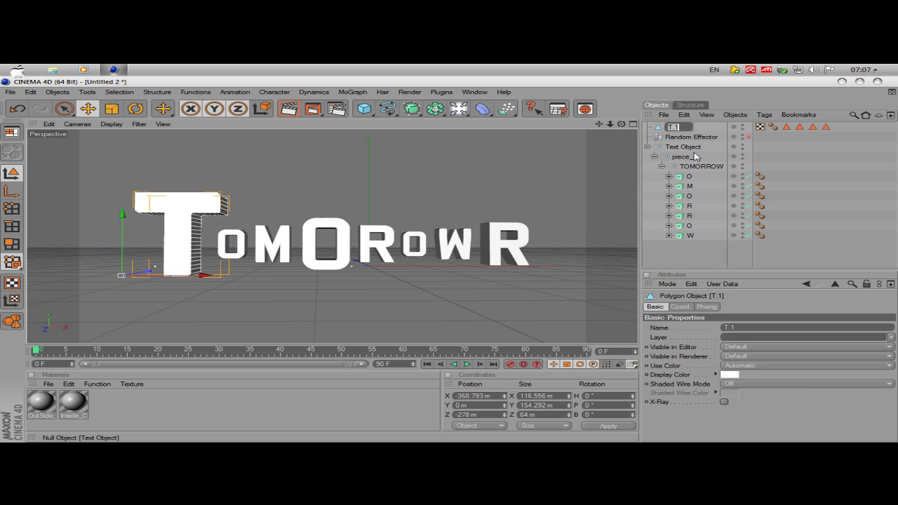
pyautogui.write('T')
pyautogui.press('Return')
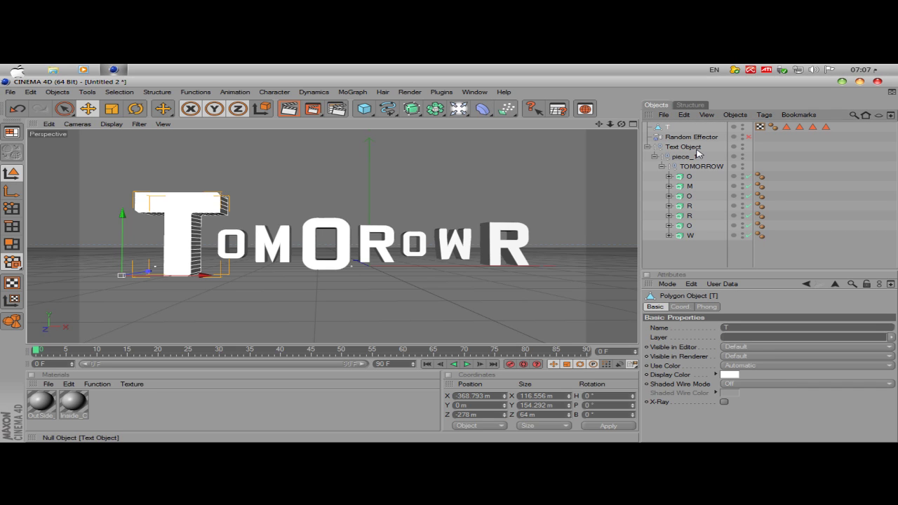
pyautogui.click(798, 128)
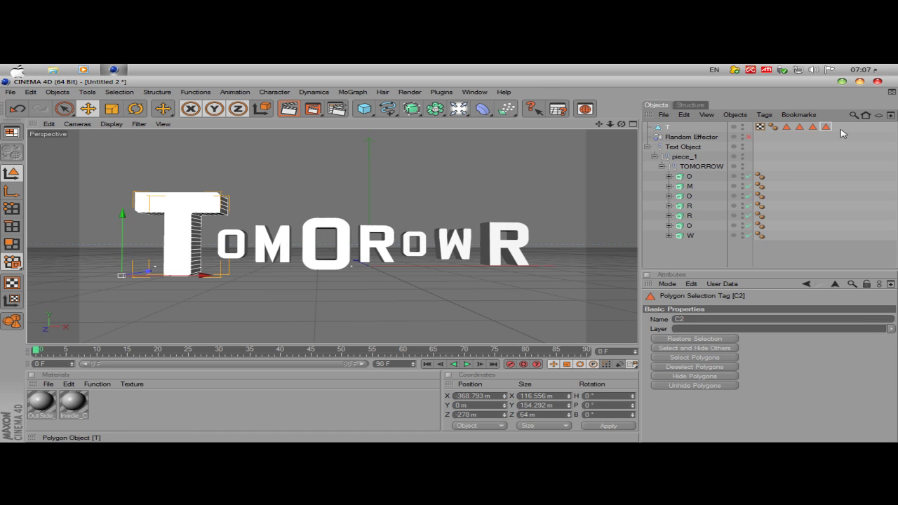
pyautogui.click(718, 129)
pyautogui.click(719, 129)
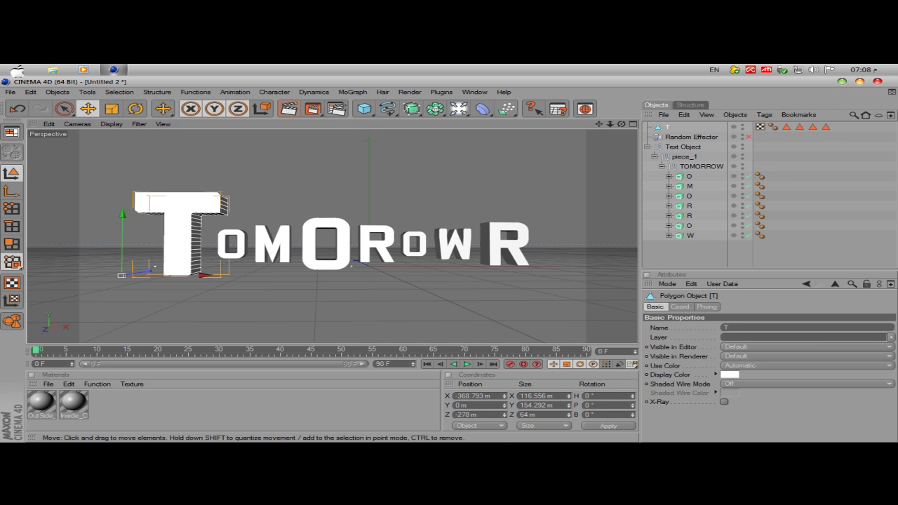
pyautogui.click(269, 249)
pyautogui.click(158, 265)
# Step: Try to break the T into 32 pieces with XBreaker in At Velocity Peak mode, with Keep Original Object and Use One Material In Cut enabled
pyautogui.click(441, 92)
pyautogui.moveTo(463, 118)
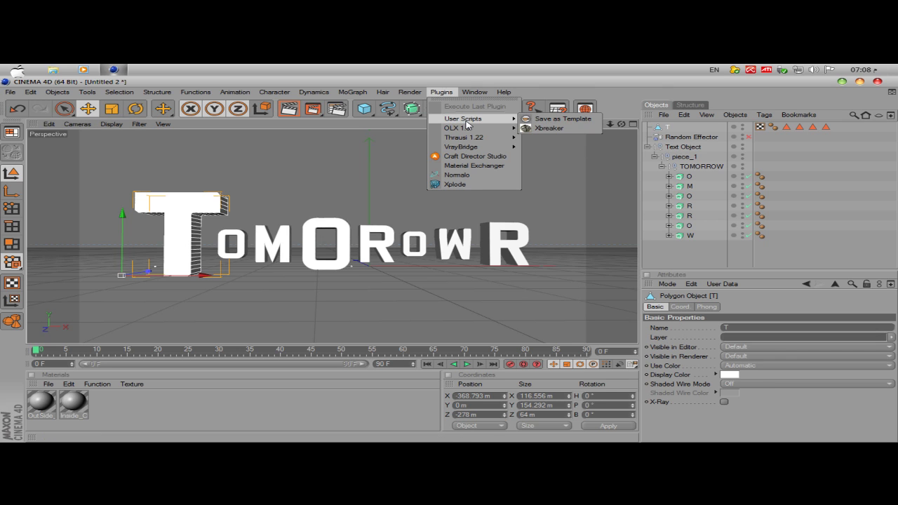
pyautogui.click(551, 128)
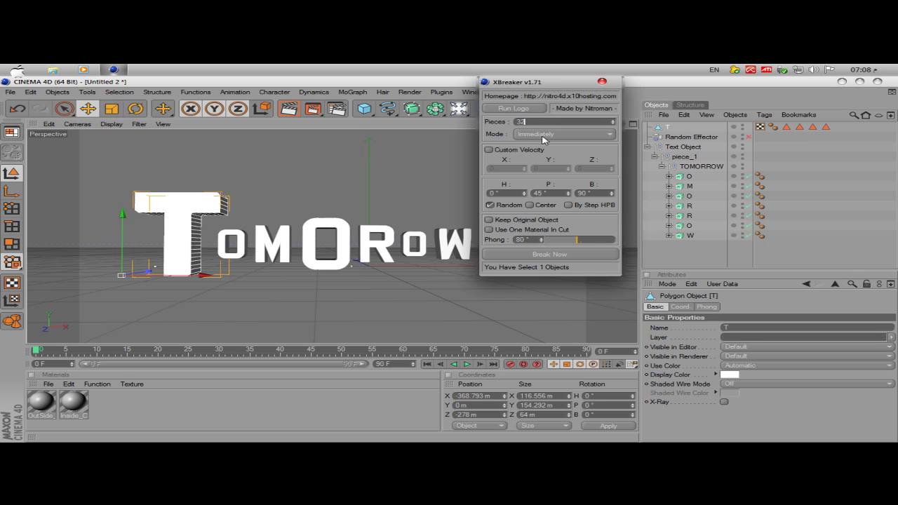
pyautogui.click(554, 137)
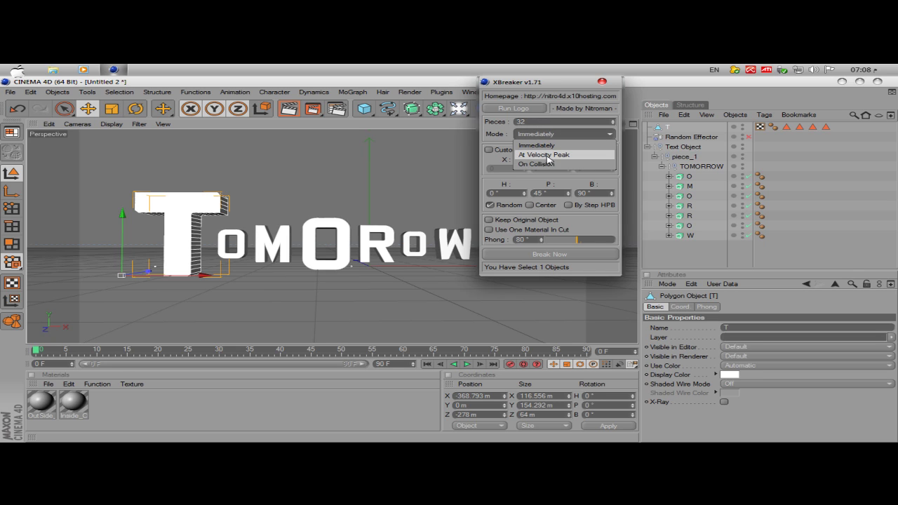
pyautogui.click(557, 155)
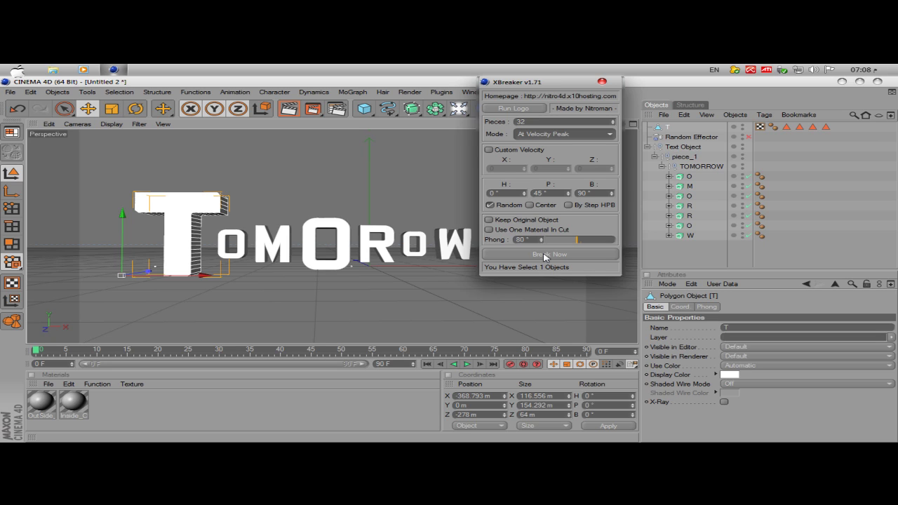
pyautogui.click(489, 220)
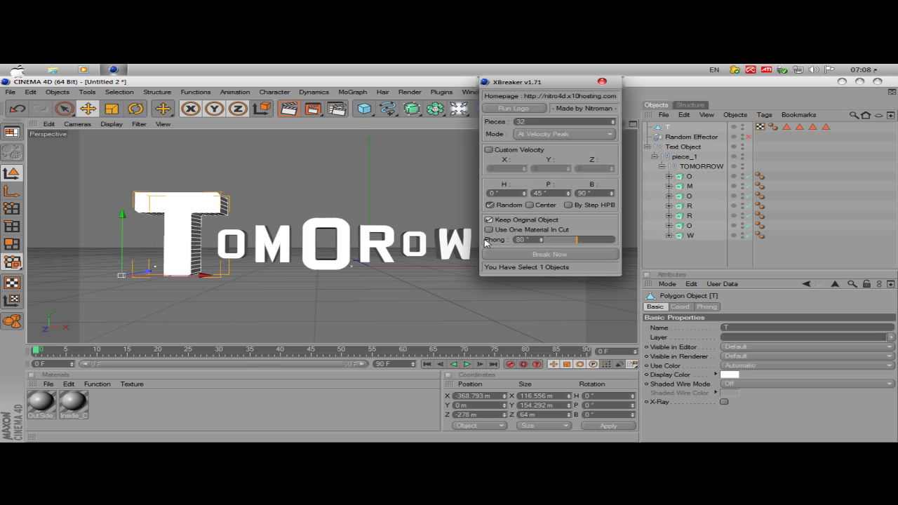
pyautogui.click(489, 230)
pyautogui.click(552, 255)
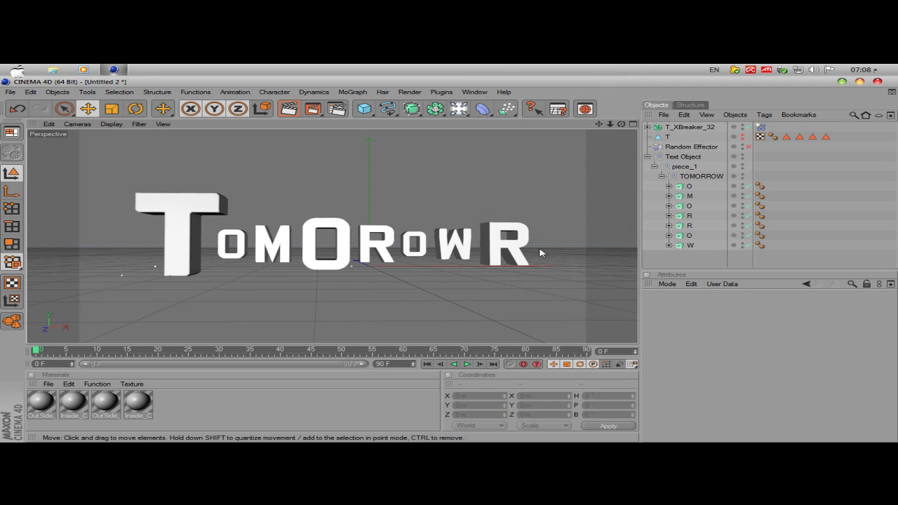
# Step: Expand the T_XBreaker_32 fracture object and examine the pieces it contains
pyautogui.click(204, 210)
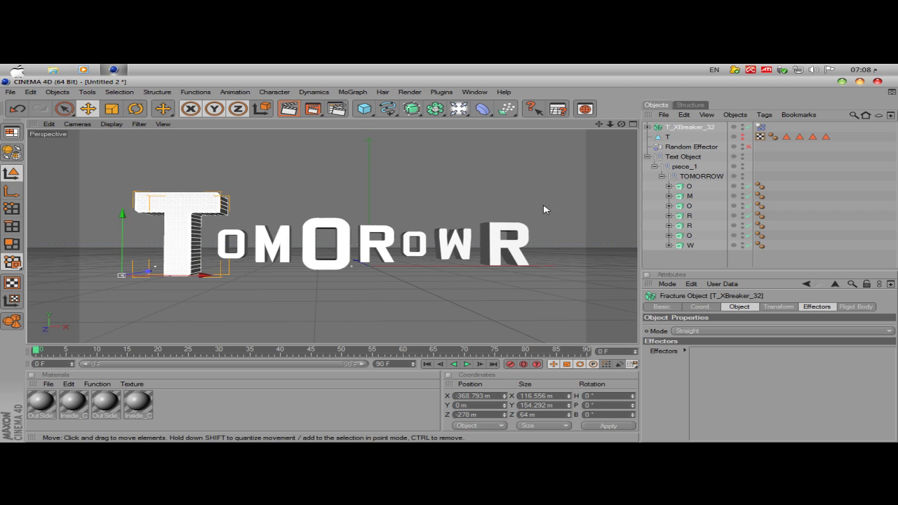
pyautogui.click(667, 138)
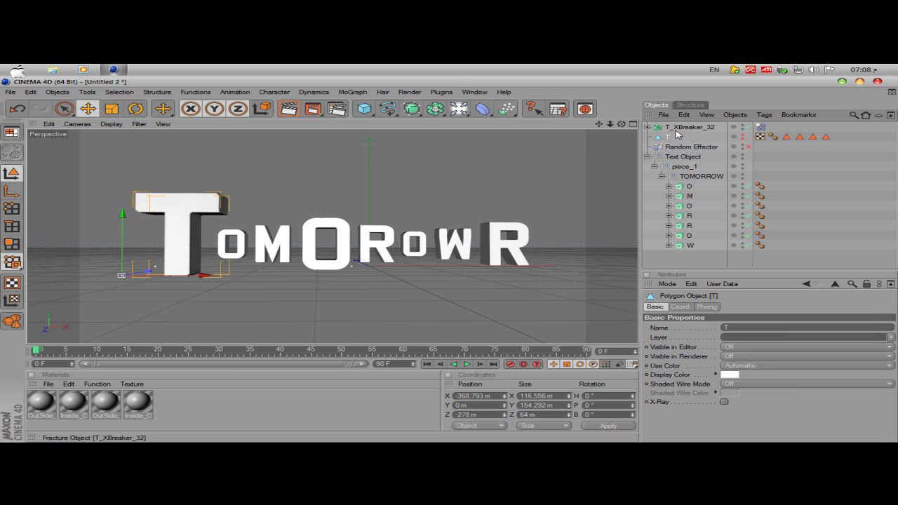
pyautogui.click(673, 127)
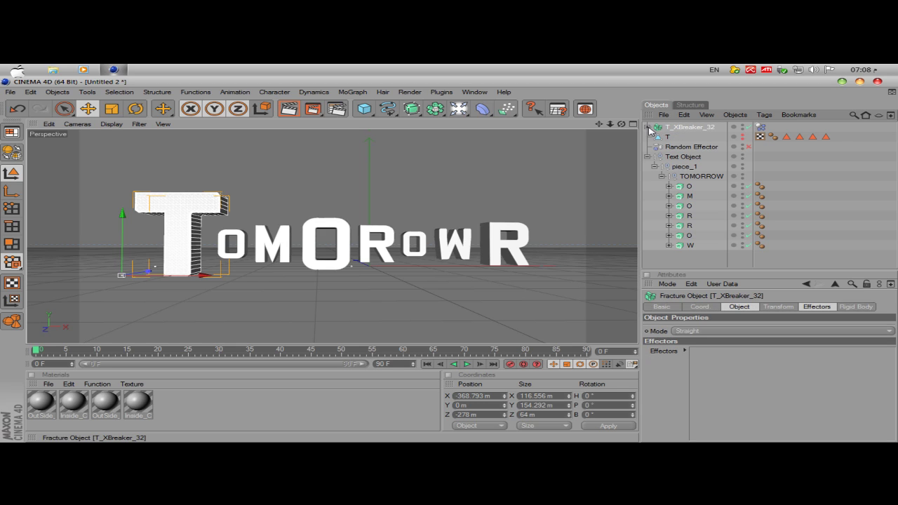
pyautogui.click(648, 127)
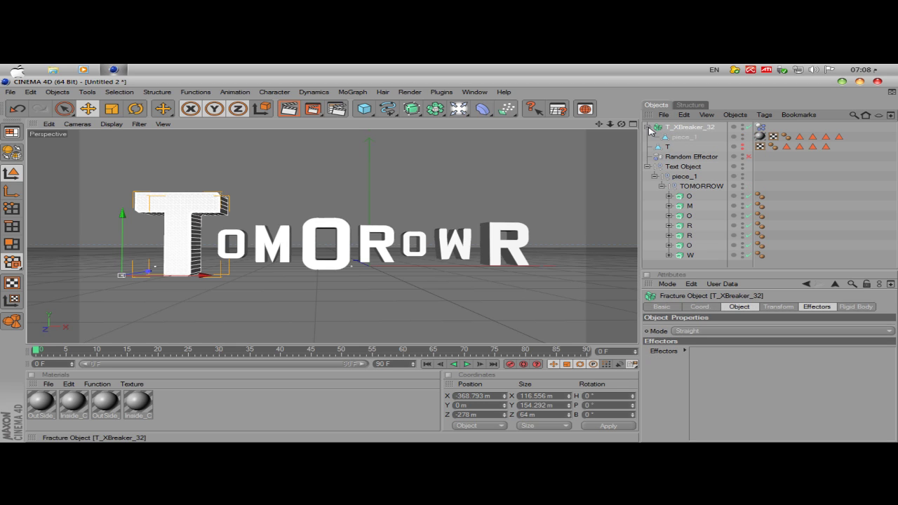
pyautogui.click(684, 138)
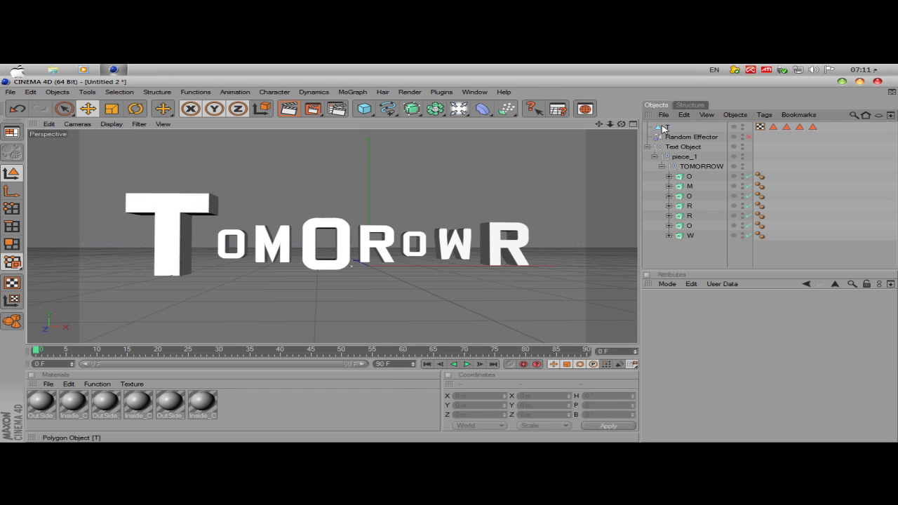
# Step: Delete all four polygon selection tags from the T object
pyautogui.click(773, 127)
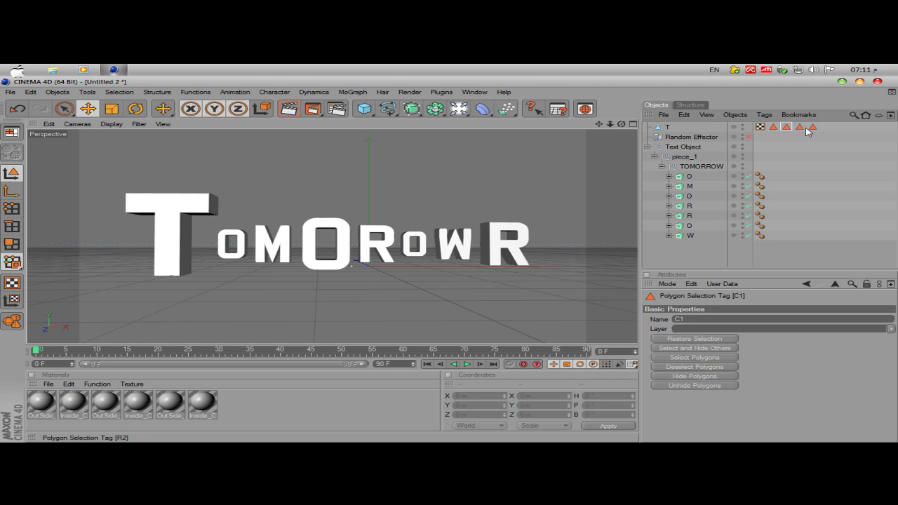
pyautogui.click(812, 127)
pyautogui.click(799, 127)
pyautogui.click(786, 127)
pyautogui.click(812, 127)
pyautogui.click(800, 127)
pyautogui.click(812, 128)
pyautogui.click(786, 127)
pyautogui.click(773, 127)
pyautogui.moveTo(772, 127)
pyautogui.mouseDown()
pyautogui.moveTo(820, 128)
pyautogui.moveTo(796, 128)
pyautogui.moveTo(789, 157)
pyautogui.mouseUp()
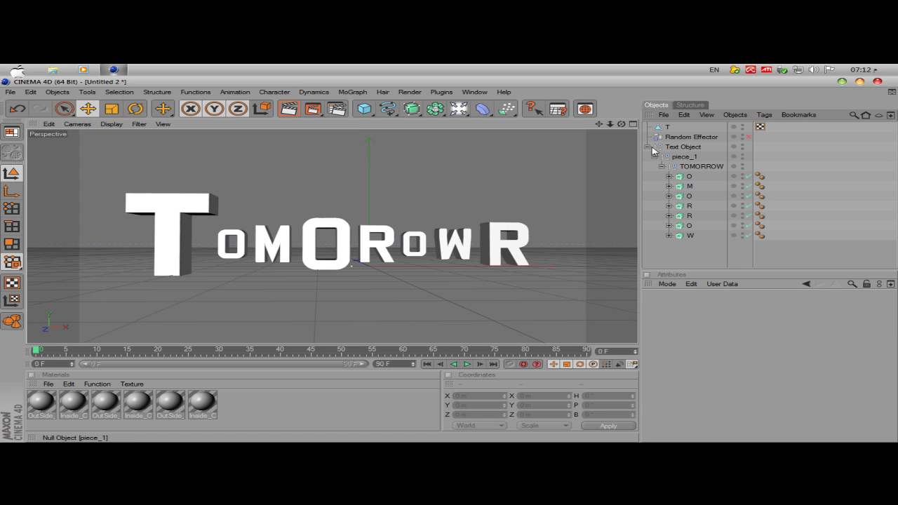
# Step: Break the T into 32 pieces with XBreaker in At Velocity Peak mode, with Keep Original Object enabled
pyautogui.click(666, 127)
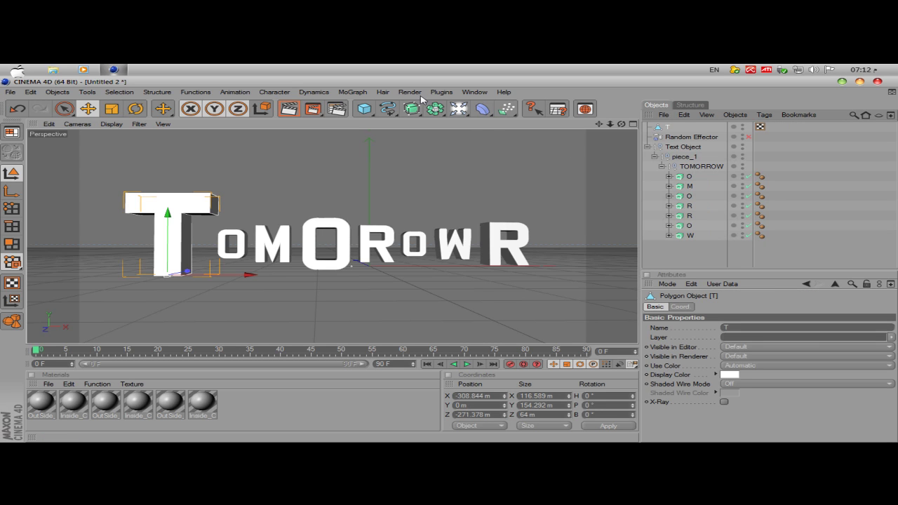
pyautogui.click(440, 92)
pyautogui.moveTo(465, 116)
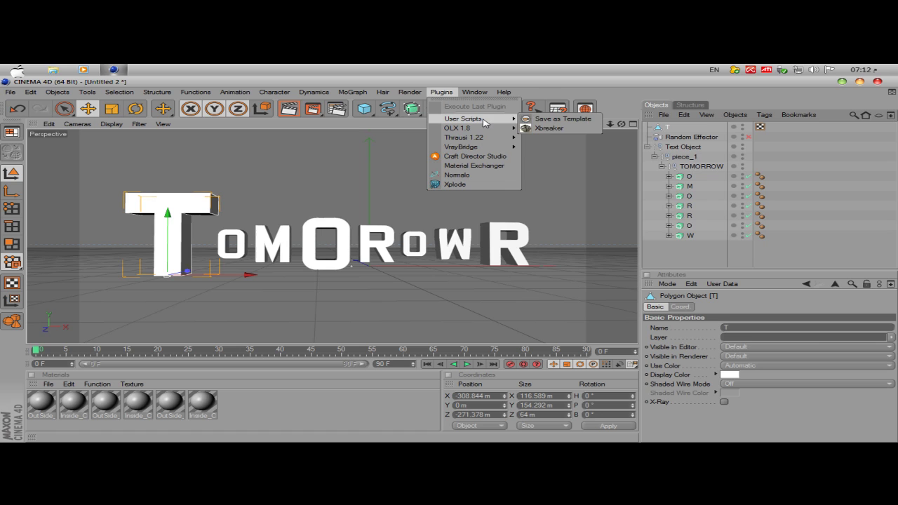
pyautogui.click(542, 128)
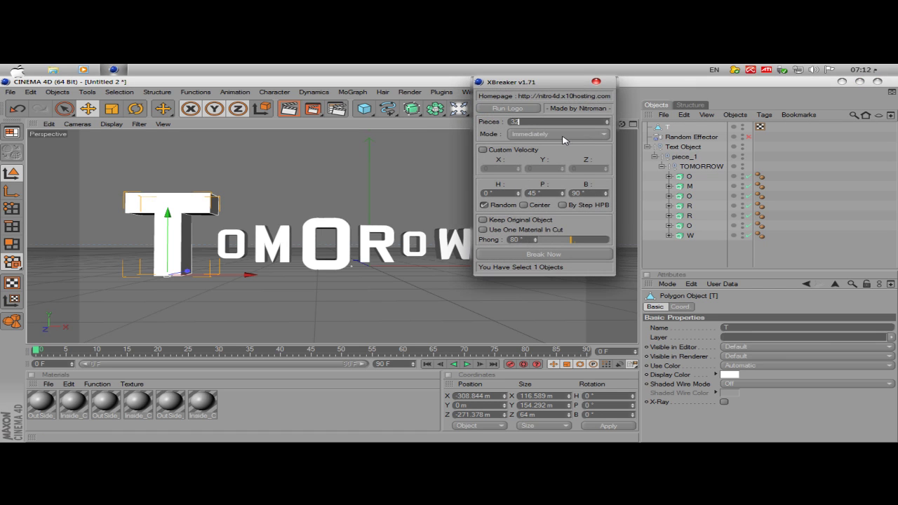
pyautogui.click(561, 136)
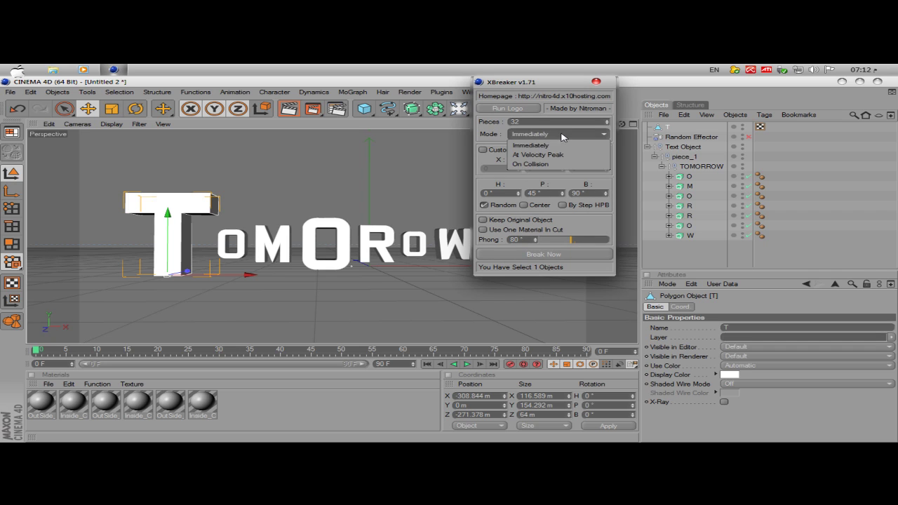
pyautogui.click(549, 154)
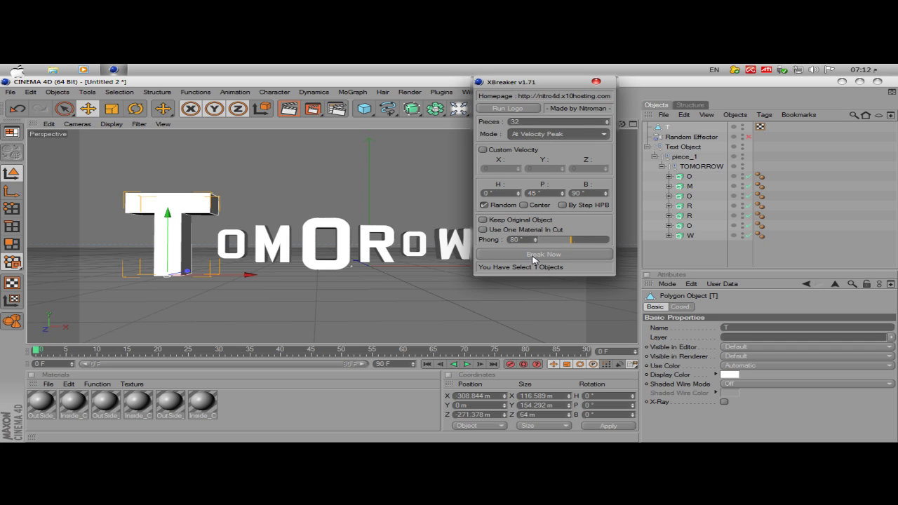
pyautogui.click(483, 221)
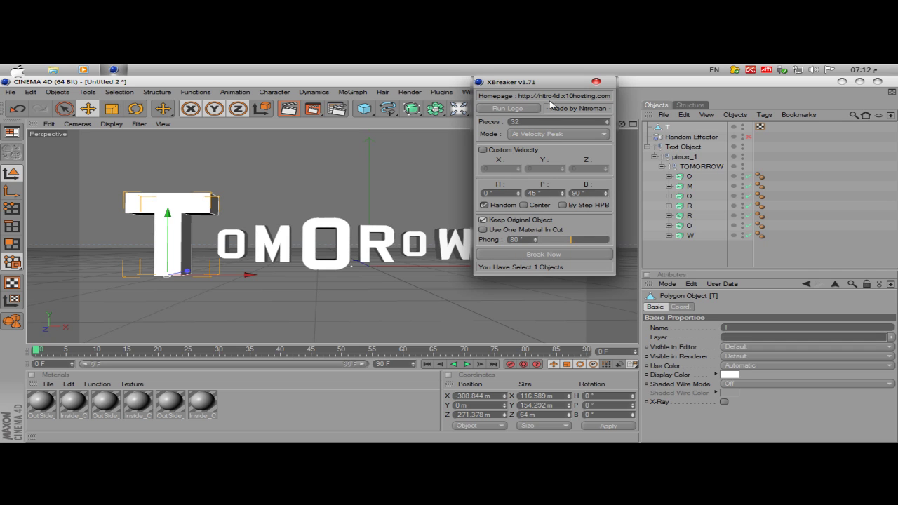
pyautogui.moveTo(552, 87); pyautogui.dragTo(393, 113)
pyautogui.click(371, 281)
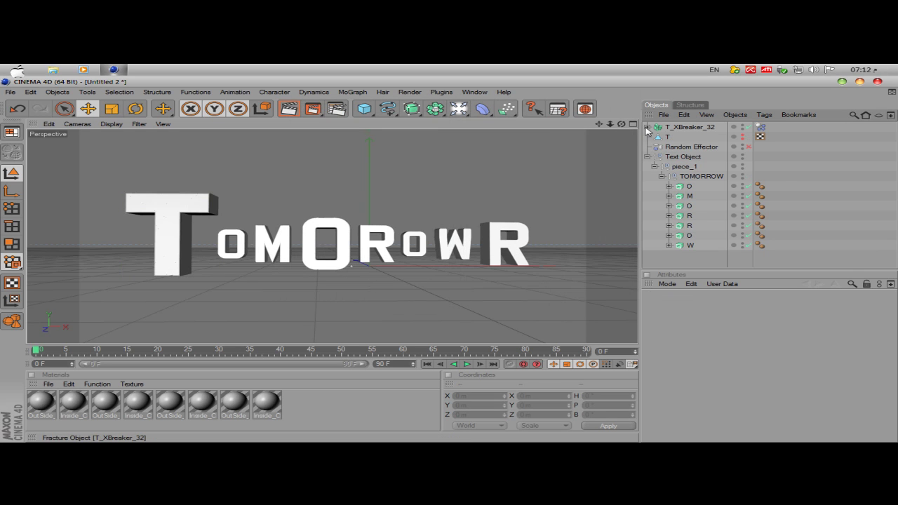
# Step: Examine the list of pieces inside the T_XBreaker_32 fracture object and collapse it again
pyautogui.click(647, 127)
pyautogui.scroll(-6, 686, 244)
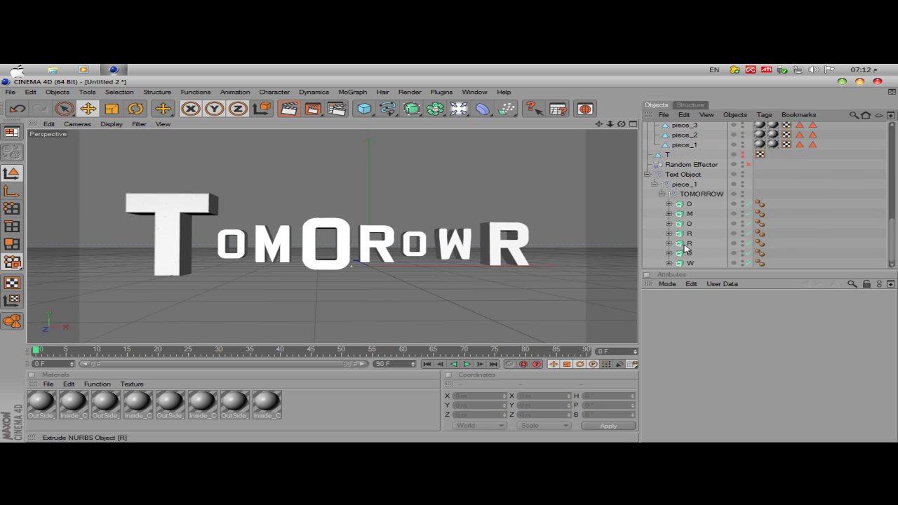
pyautogui.scroll(4, 687, 245)
pyautogui.scroll(3, 686, 244)
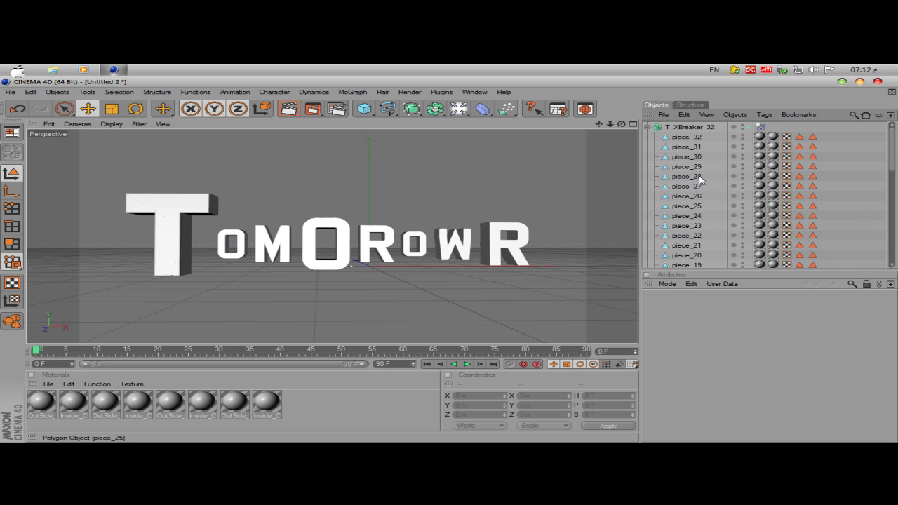
pyautogui.click(647, 127)
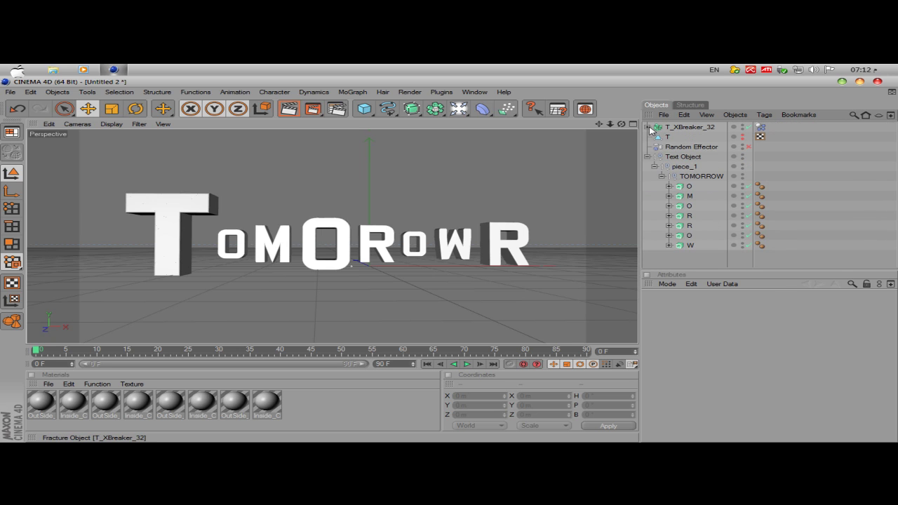
# Step: Play the animation to test the T_XBreaker_32 fracture object, and return to the first frame
pyautogui.click(685, 128)
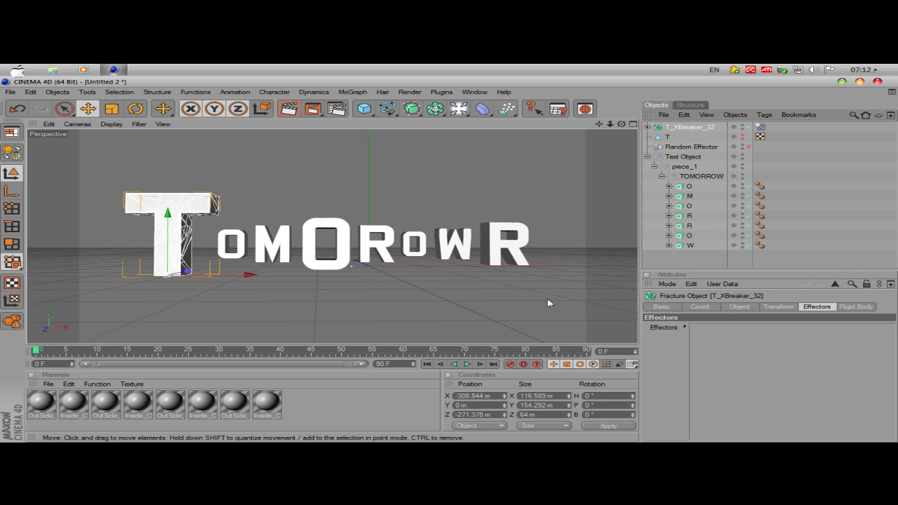
pyautogui.click(467, 364)
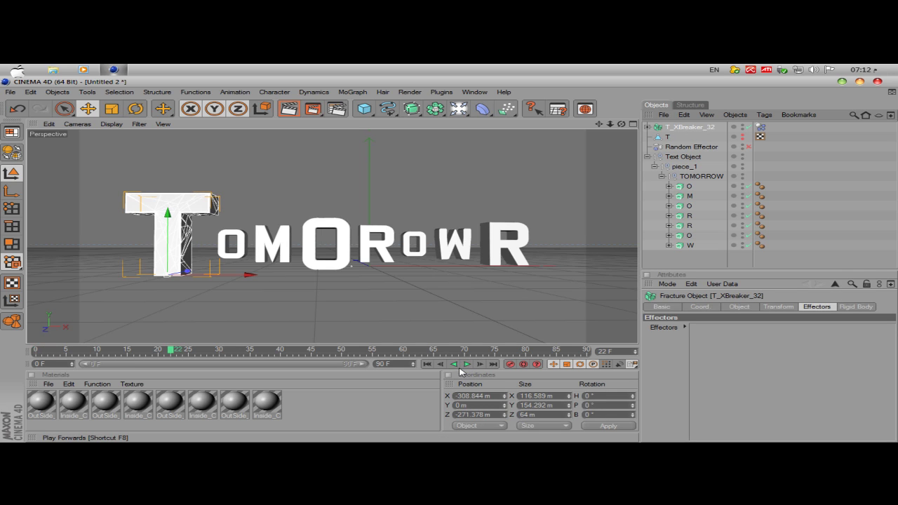
pyautogui.click(426, 364)
# Step: Add a Floor object and give it a MoGraph Rigid Body tag
pyautogui.moveTo(458, 108); pyautogui.dragTo(576, 155)
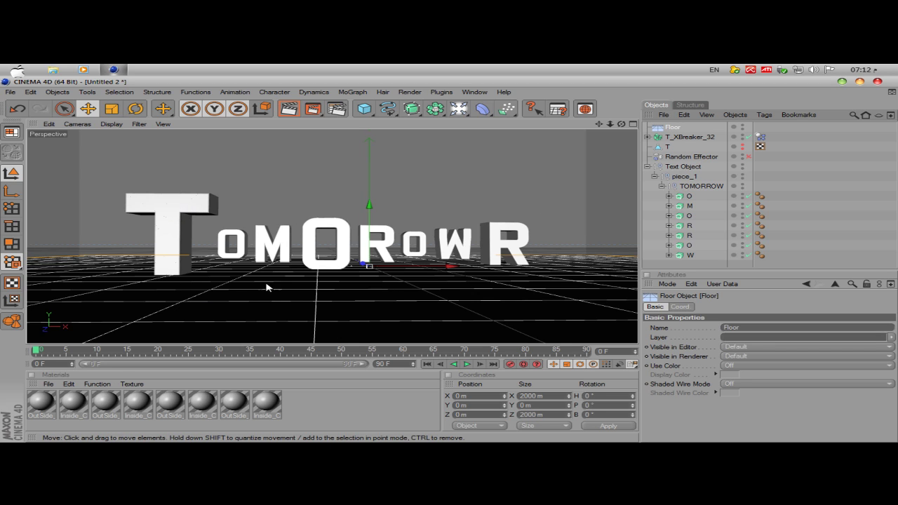
pyautogui.rightClick(710, 165)
pyautogui.moveTo(708, 169)
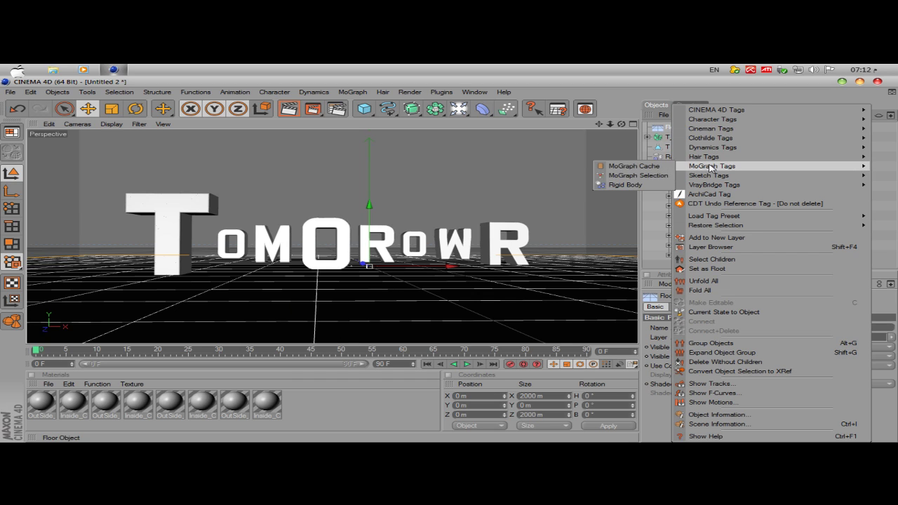
pyautogui.click(625, 184)
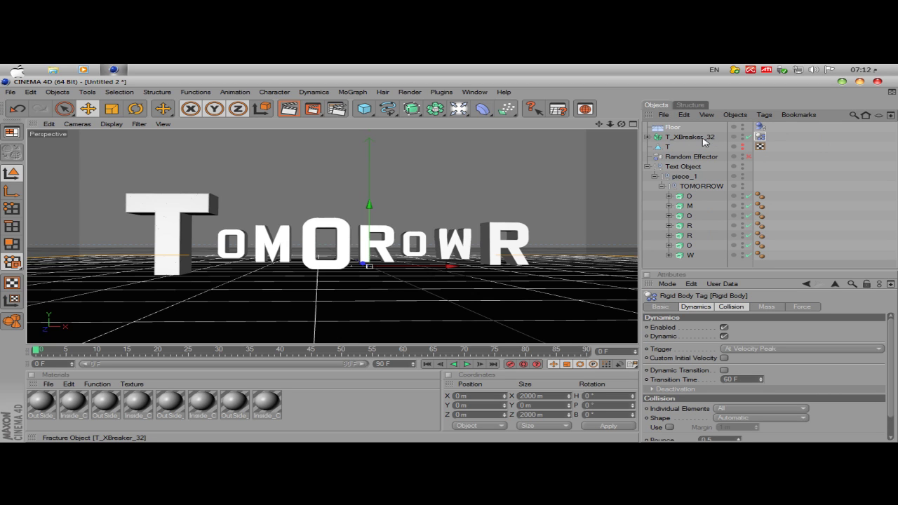
# Step: Set the trigger of T_XBreaker_32's Rigid Body tag to Immediately and play the simulation, returning to the first frame
pyautogui.click(733, 350)
pyautogui.click(754, 359)
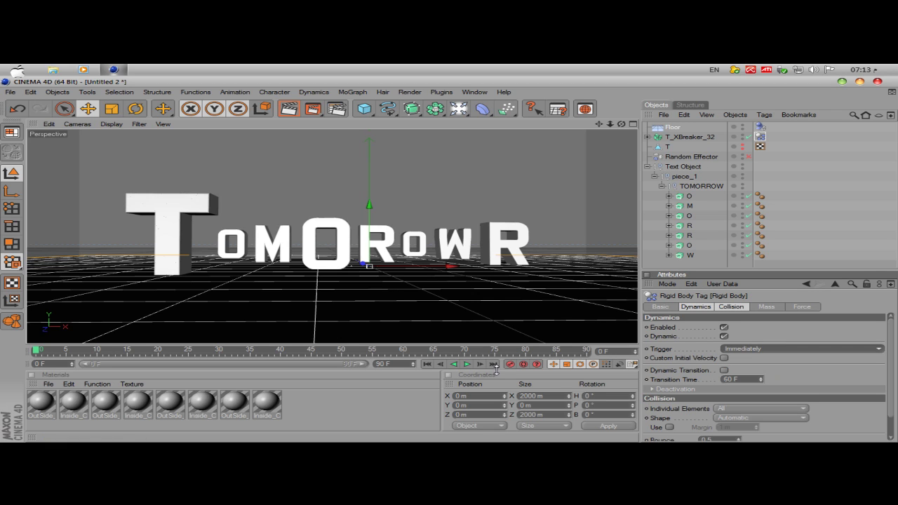
pyautogui.click(467, 364)
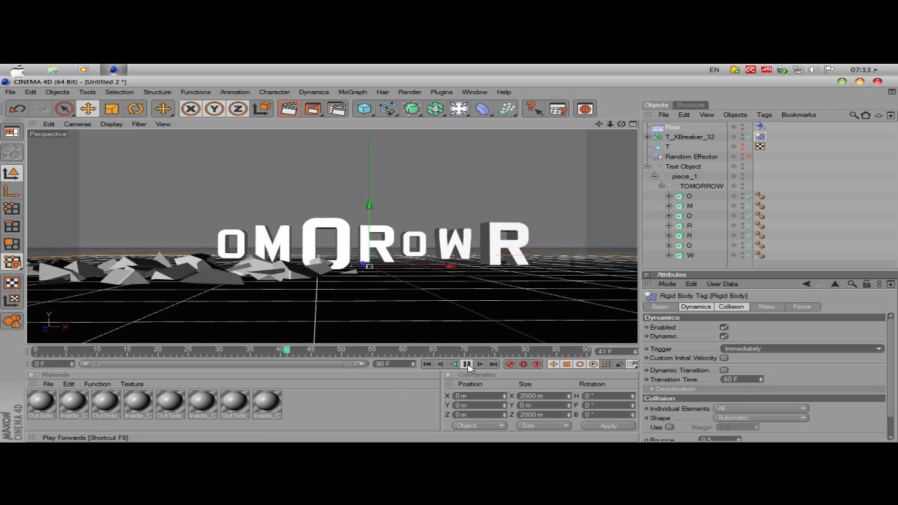
pyautogui.click(467, 364)
pyautogui.click(430, 364)
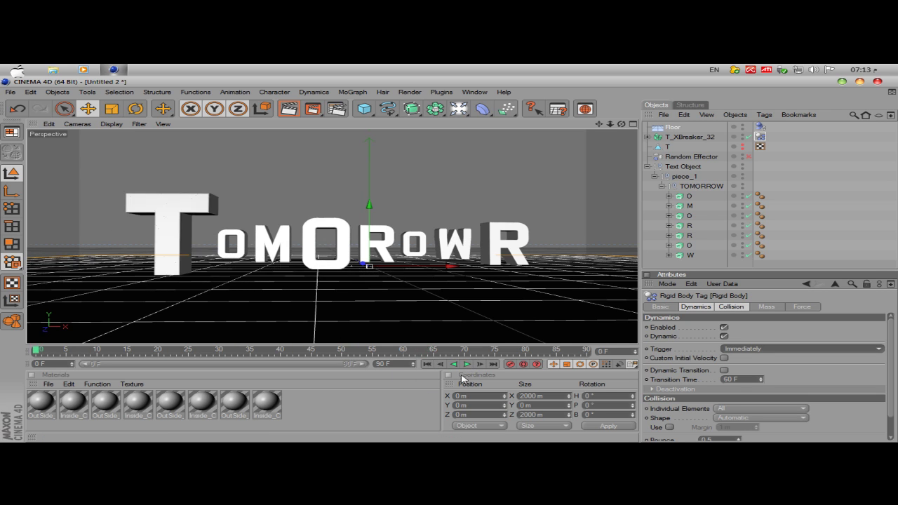
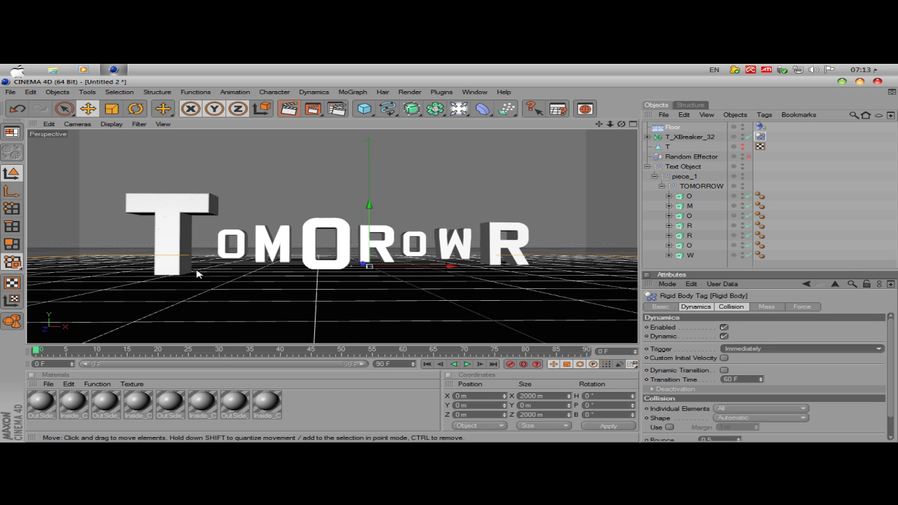
# Step: Set the trigger of T_XBreaker_32's Rigid Body tag to At Velocity Peak
pyautogui.click(203, 212)
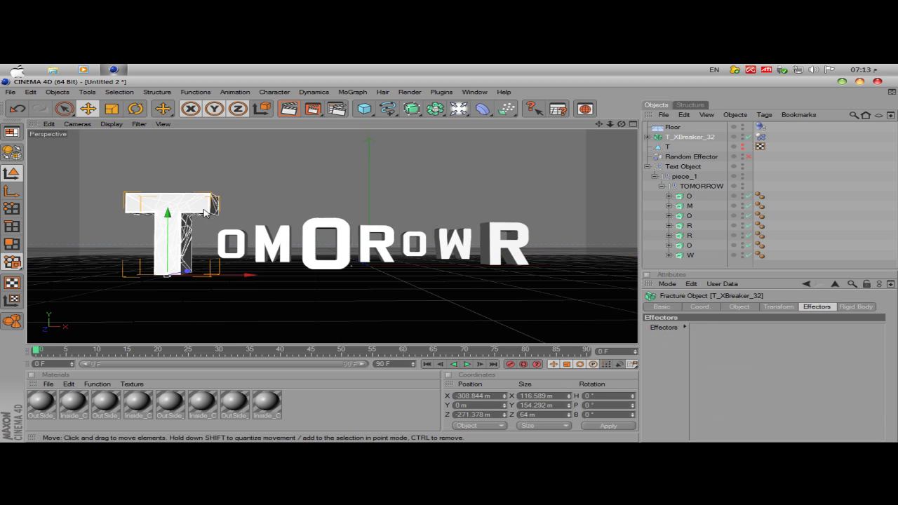
pyautogui.click(244, 212)
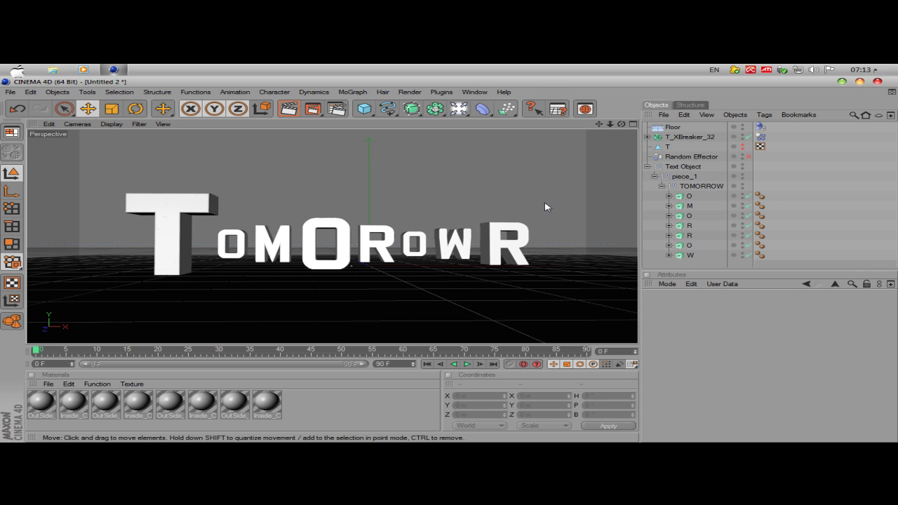
pyautogui.click(707, 139)
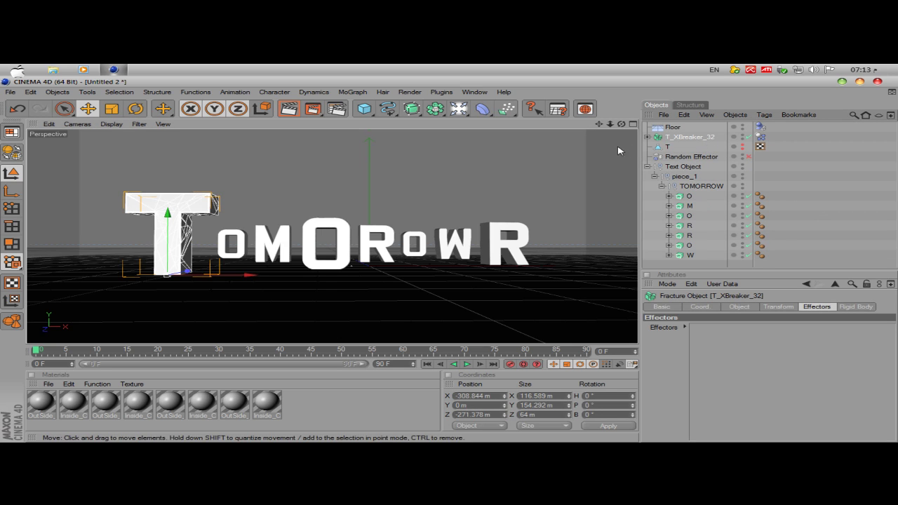
pyautogui.click(759, 138)
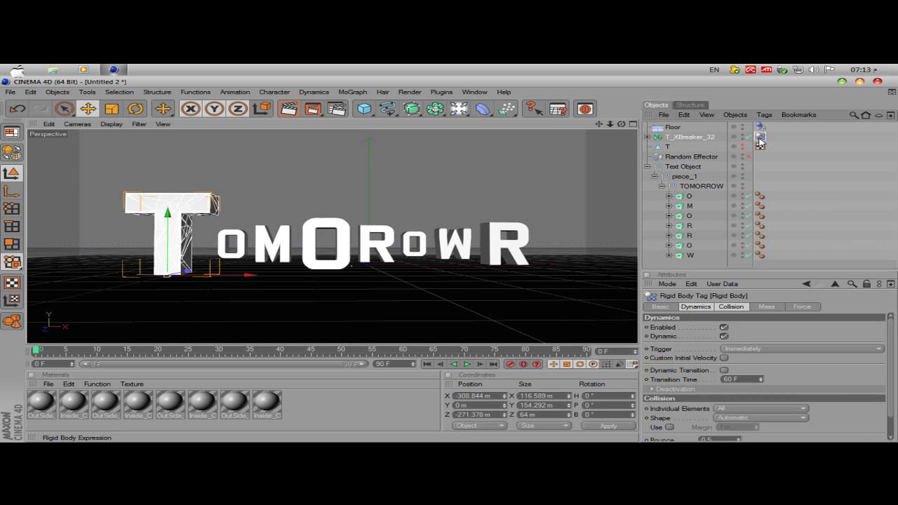
pyautogui.click(748, 349)
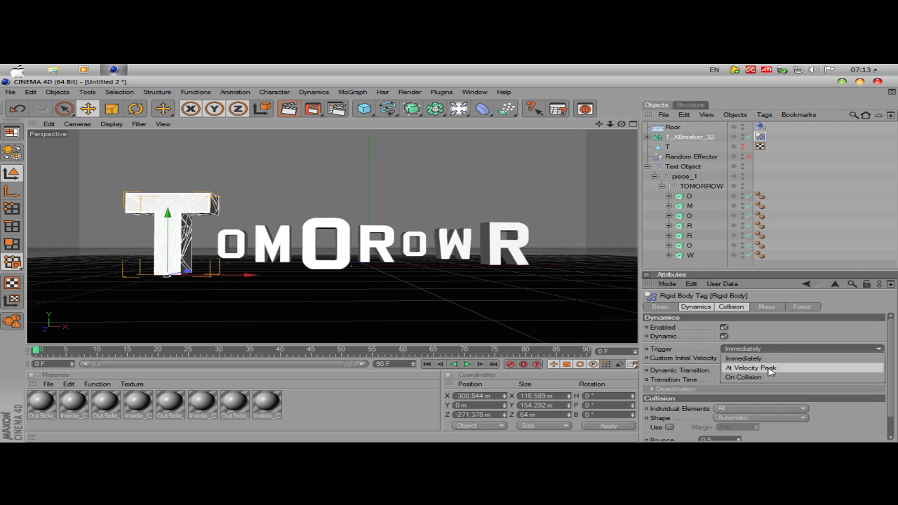
pyautogui.click(772, 368)
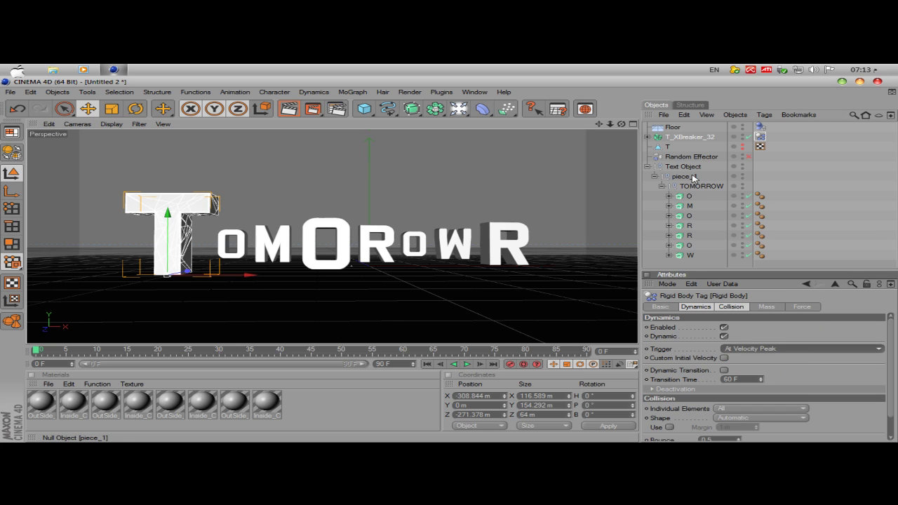
# Step: Disable the T_XBreaker_32 fracture object and expand it to list its pieces
pyautogui.click(648, 137)
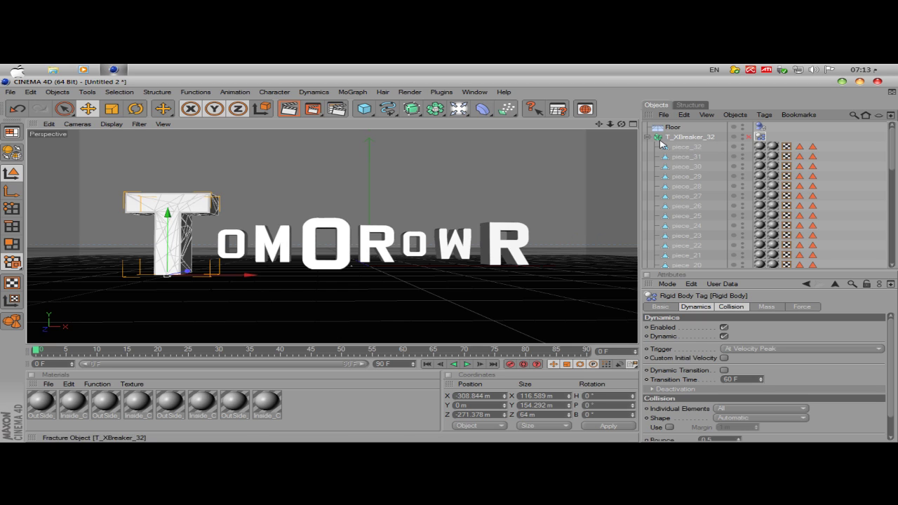
pyautogui.click(295, 203)
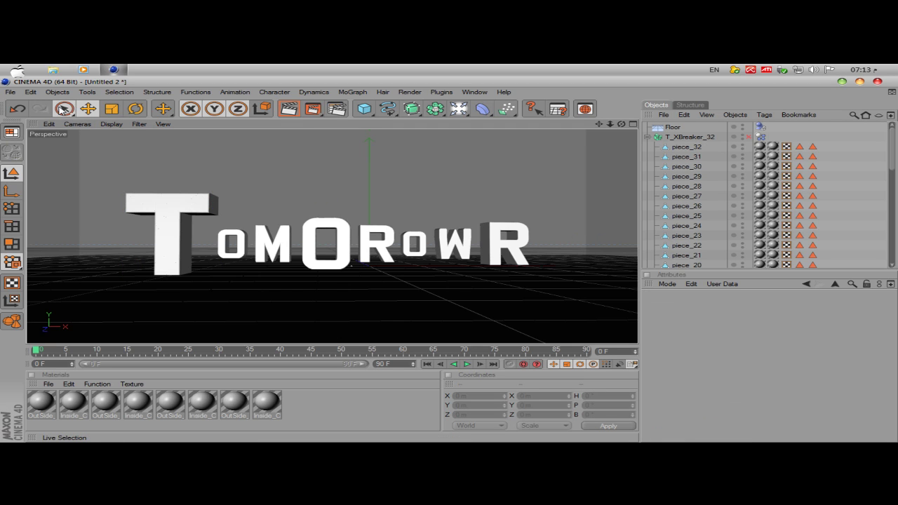
# Step: Lasso-select the pieces at the right end of the T's crossbar in the Front view and move them out of T_XBreaker_32
pyautogui.moveTo(63, 110); pyautogui.dragTo(84, 135)
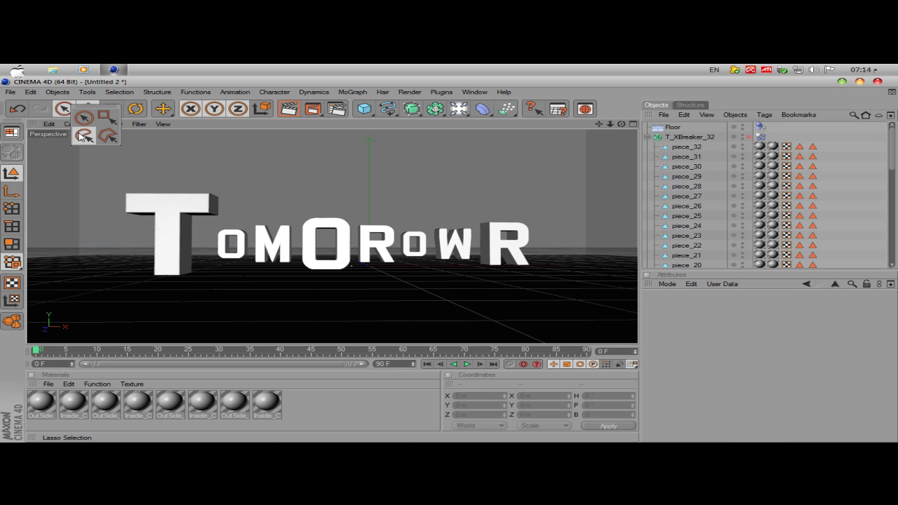
pyautogui.moveTo(85, 135); pyautogui.dragTo(84, 135)
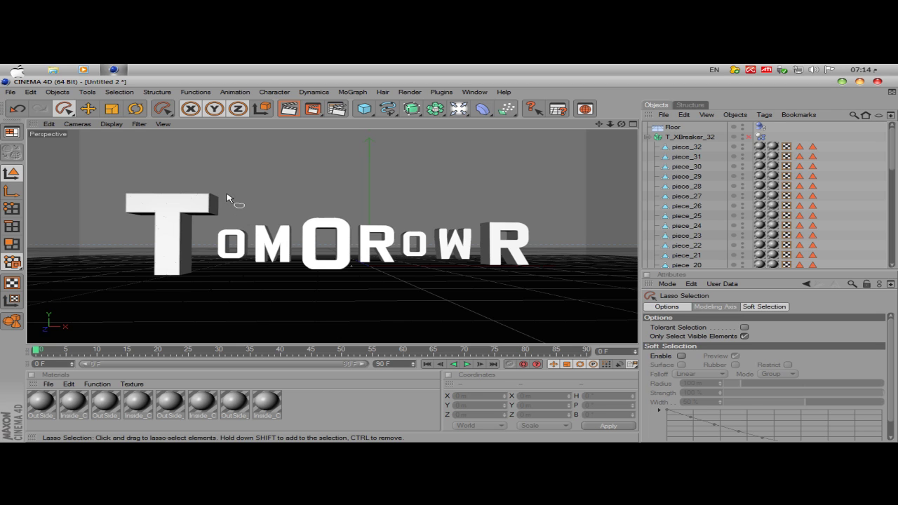
pyautogui.click(633, 124)
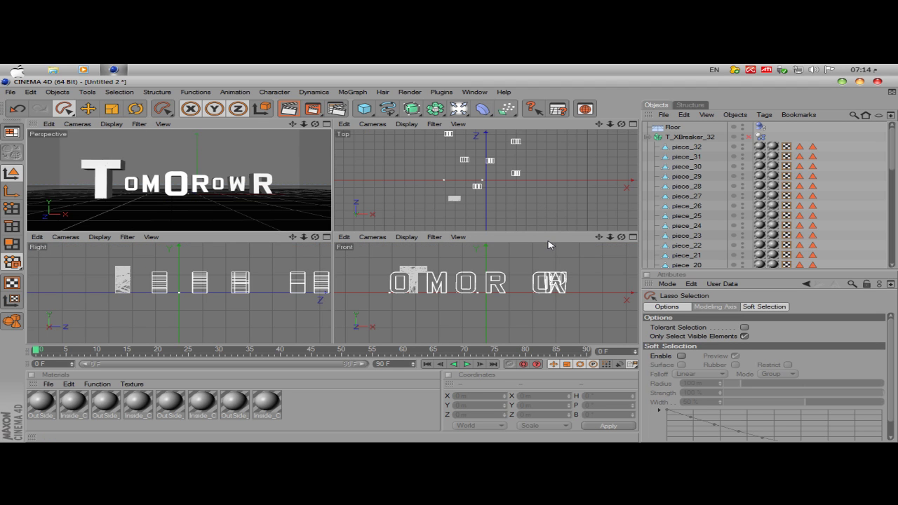
pyautogui.click(633, 237)
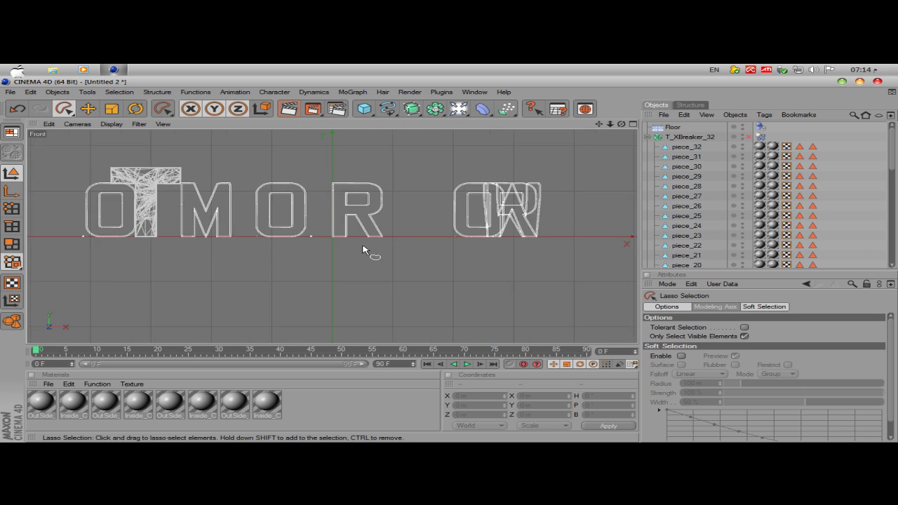
pyautogui.scroll(5, 362, 250)
pyautogui.scroll(-3, 363, 250)
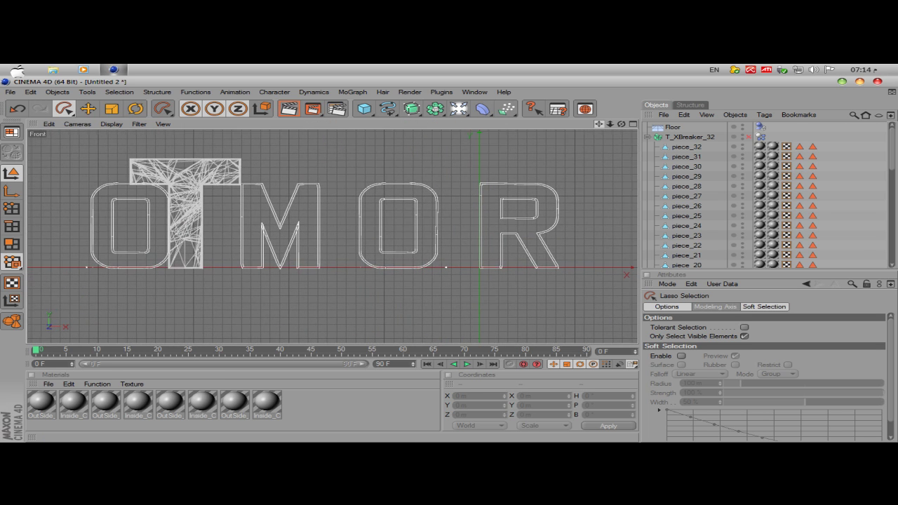
pyautogui.scroll(1, 366, 185)
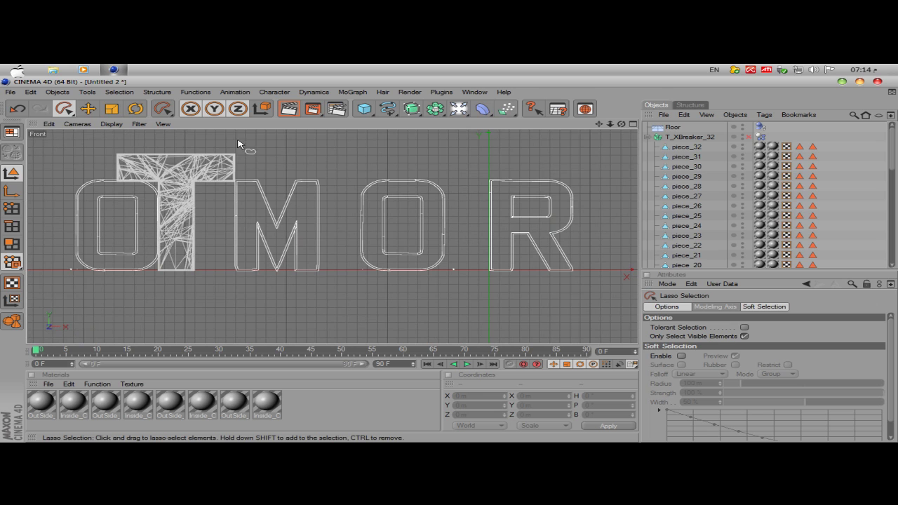
pyautogui.moveTo(247, 139)
pyautogui.mouseDown()
pyautogui.moveTo(205, 150)
pyautogui.moveTo(192, 169)
pyautogui.mouseUp()
pyautogui.moveTo(232, 191)
pyautogui.mouseDown()
pyautogui.moveTo(263, 171)
pyautogui.moveTo(246, 134)
pyautogui.mouseUp()
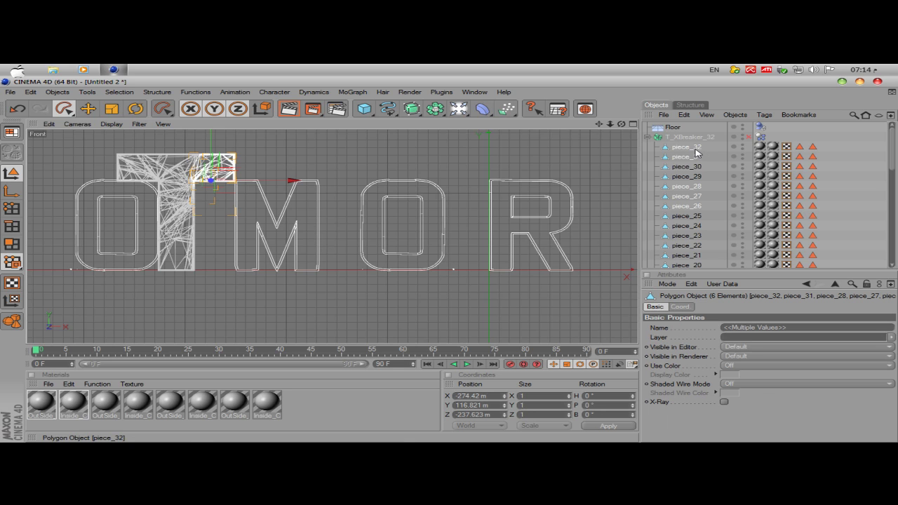
pyautogui.moveTo(697, 153); pyautogui.dragTo(694, 133)
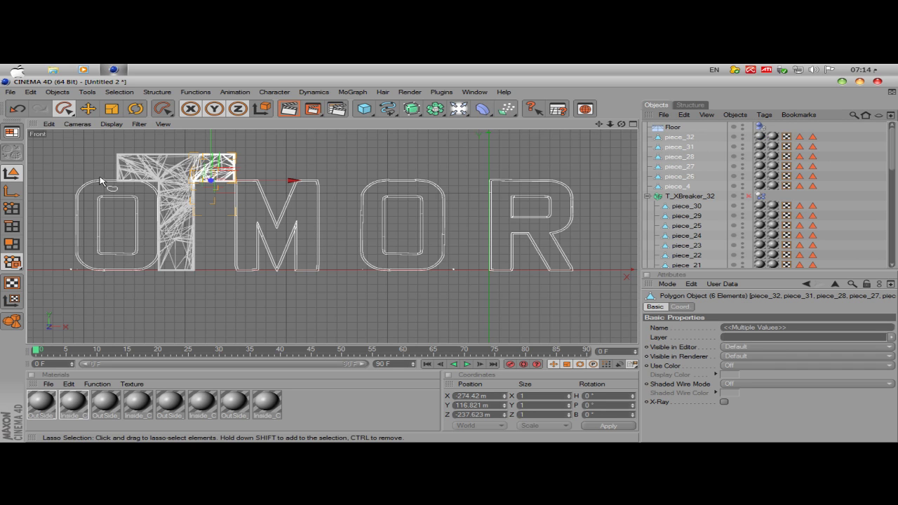
# Step: Lasso-select piece_8 and piece_7 at the left end of the T's crossbar and move them out of T_XBreaker_32
pyautogui.moveTo(103, 157)
pyautogui.mouseDown()
pyautogui.moveTo(142, 173)
pyautogui.moveTo(143, 199)
pyautogui.moveTo(125, 199)
pyautogui.moveTo(101, 155)
pyautogui.mouseUp()
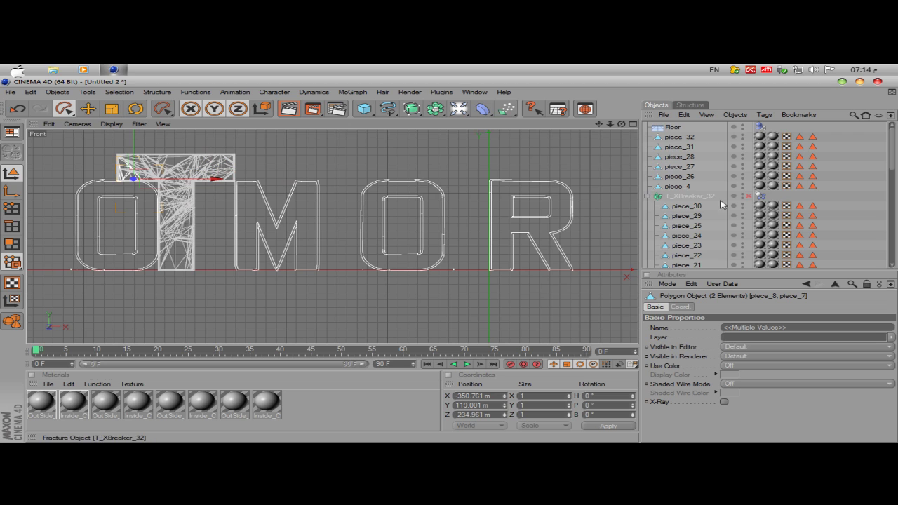
pyautogui.moveTo(892, 172); pyautogui.dragTo(895, 239)
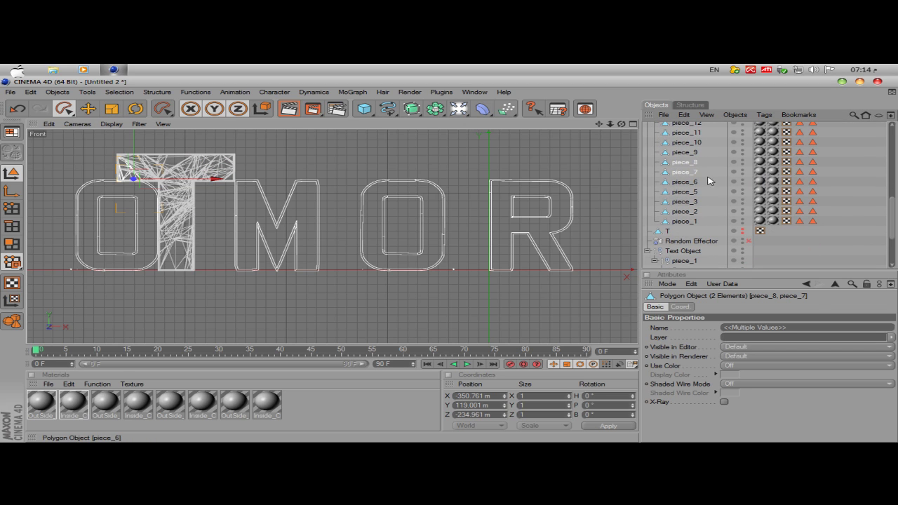
pyautogui.moveTo(693, 164); pyautogui.dragTo(690, 135)
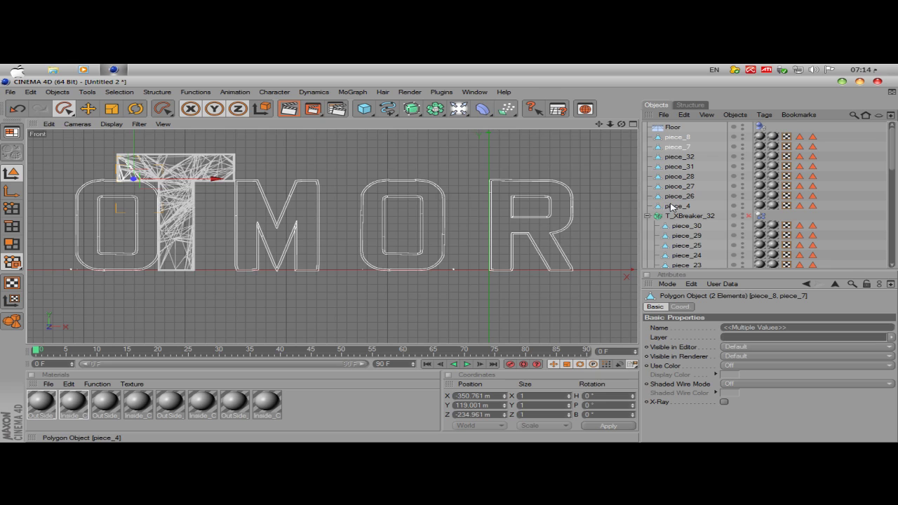
# Step: Enable the T_XBreaker_32 fracture object again and collapse both it and the Text Object in the object hierarchy
pyautogui.click(748, 216)
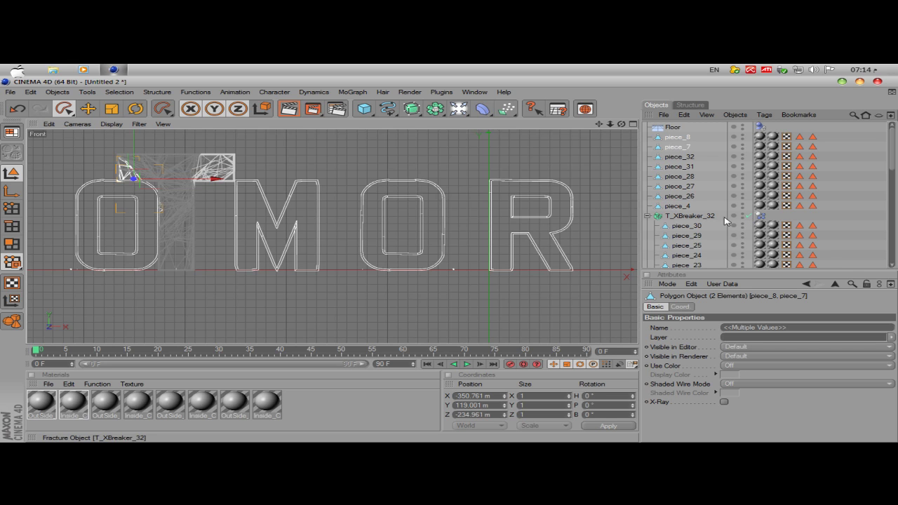
pyautogui.click(647, 217)
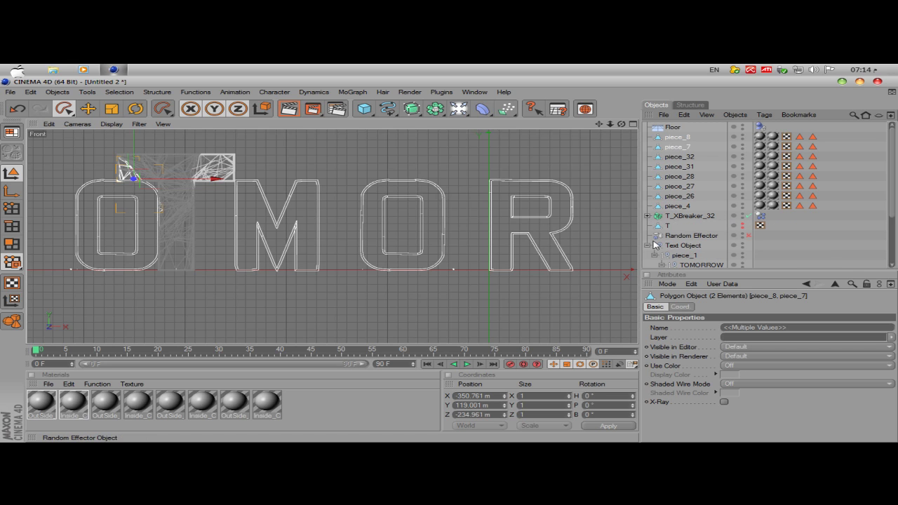
pyautogui.click(647, 246)
pyautogui.click(696, 260)
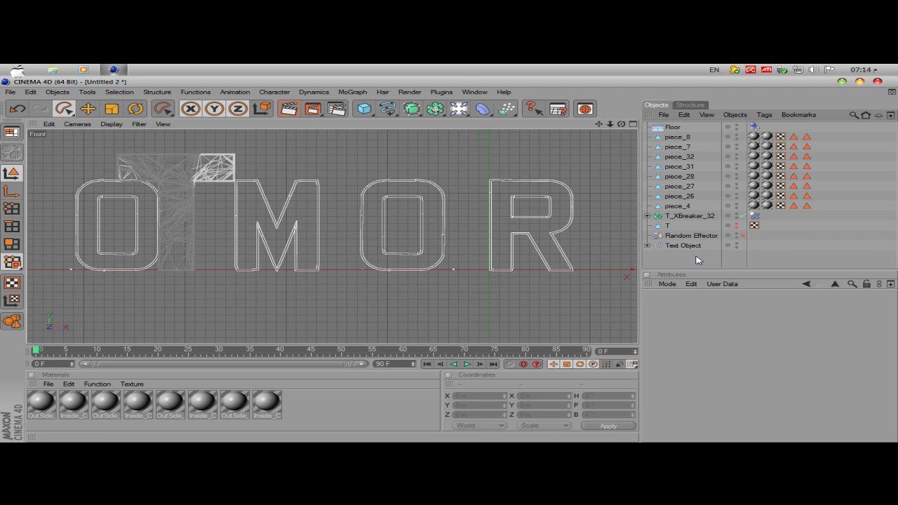
# Step: Add a MoGraph Fracture Object and place the eight loose pieces, from piece_8 to piece_4, inside it
pyautogui.click(679, 138)
pyautogui.keyDown('shift'); pyautogui.click(681, 206); pyautogui.keyUp('shift')
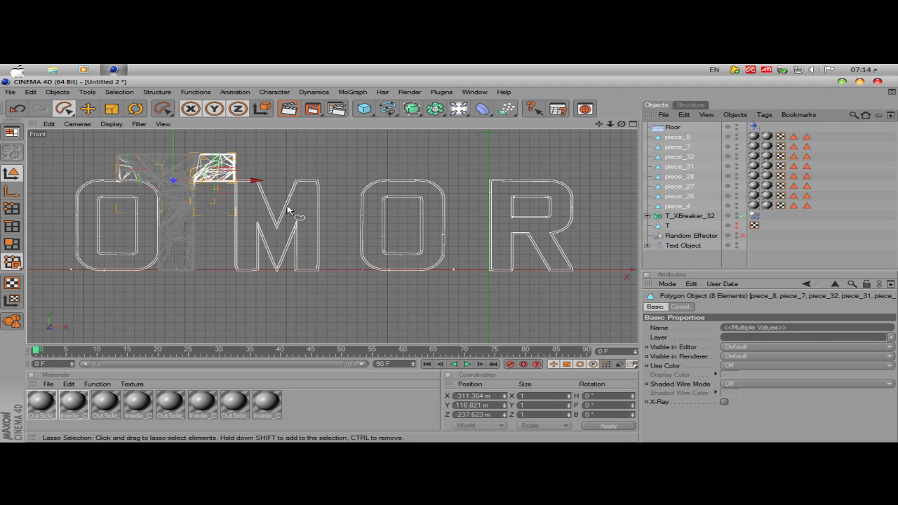
pyautogui.click(352, 92)
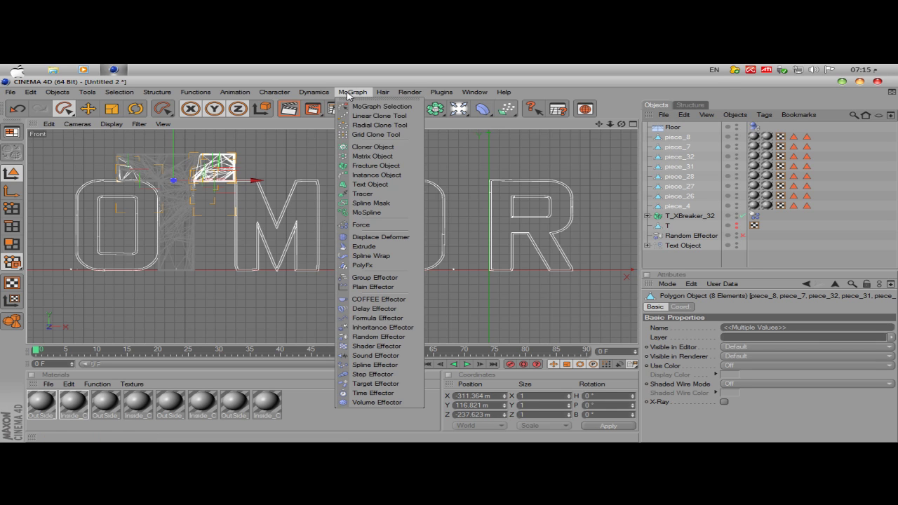
pyautogui.click(378, 167)
pyautogui.click(677, 146)
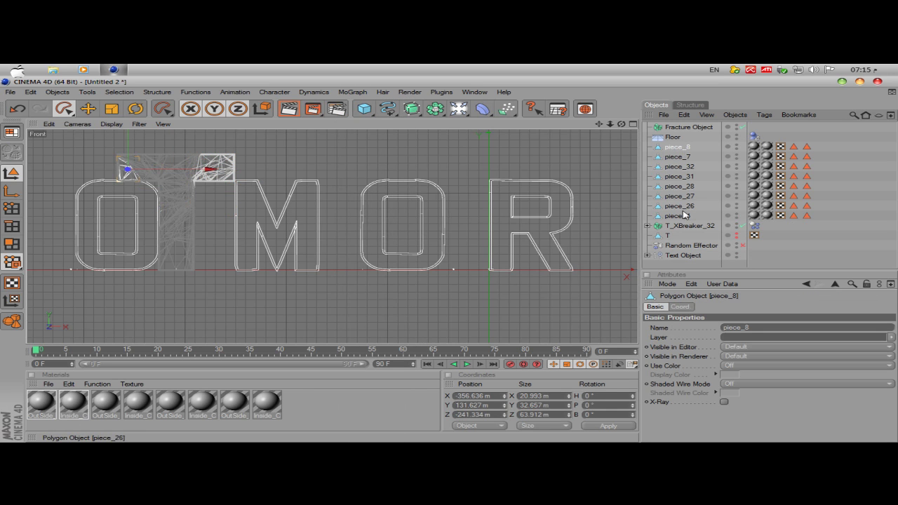
pyautogui.keyDown('shift'); pyautogui.click(678, 215); pyautogui.keyUp('shift')
pyautogui.moveTo(679, 151); pyautogui.dragTo(689, 128)
# Step: Rename the new fracture object as DownPices and collapse its list of pieces
pyautogui.click(691, 128)
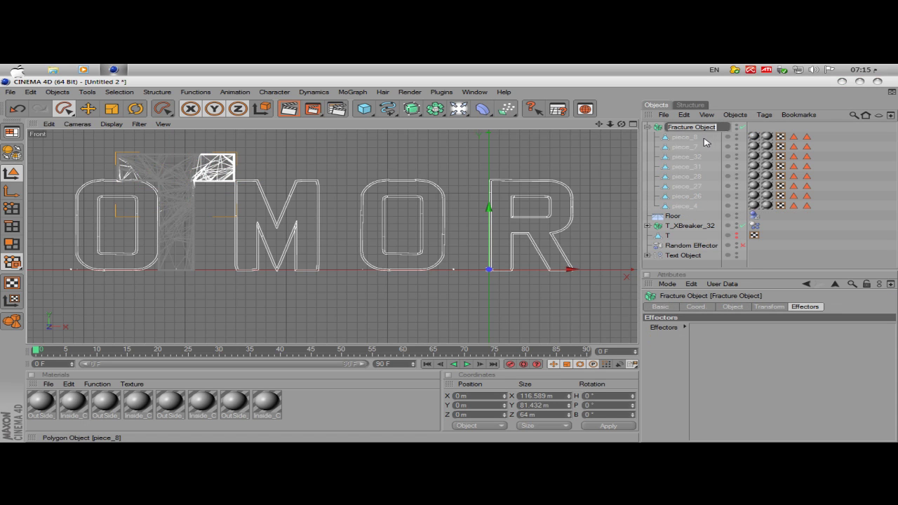
pyautogui.write('DownPices')
pyautogui.press('Return')
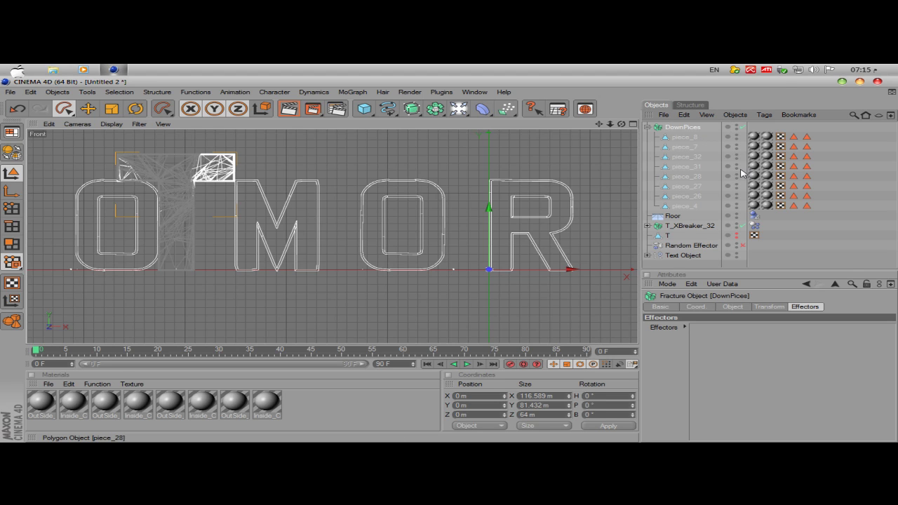
pyautogui.click(647, 127)
# Step: Add a MoGraph Rigid Body tag to the DownPices fracture object
pyautogui.rightClick(678, 132)
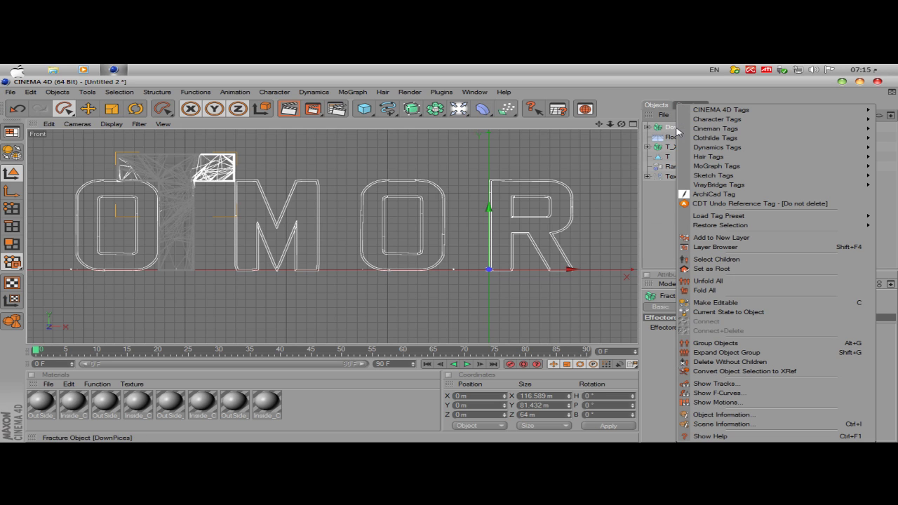
pyautogui.moveTo(709, 165)
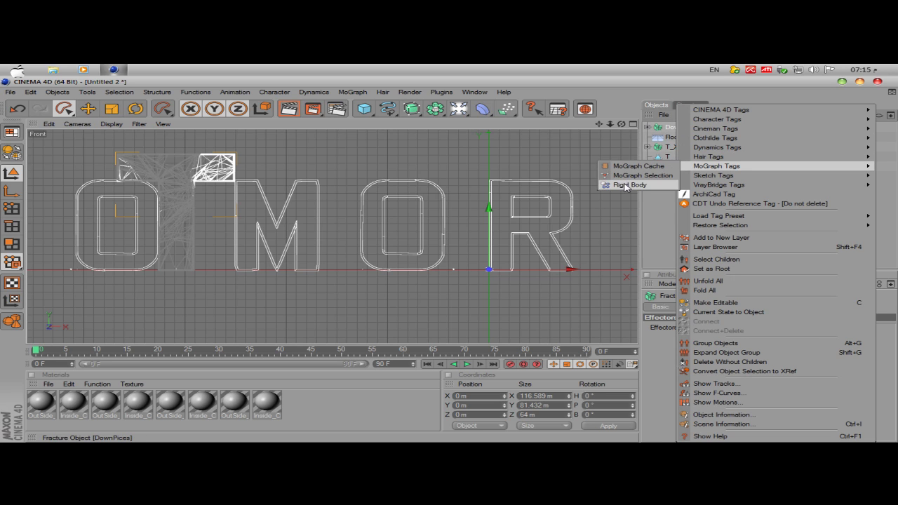
pyautogui.click(628, 185)
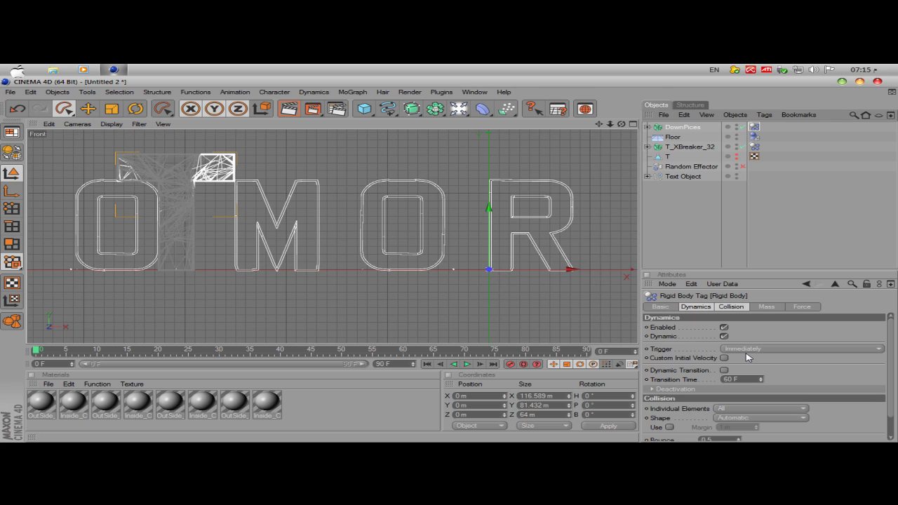
# Step: Play the simulation in the Perspective view and stop it at frame 54
pyautogui.click(632, 124)
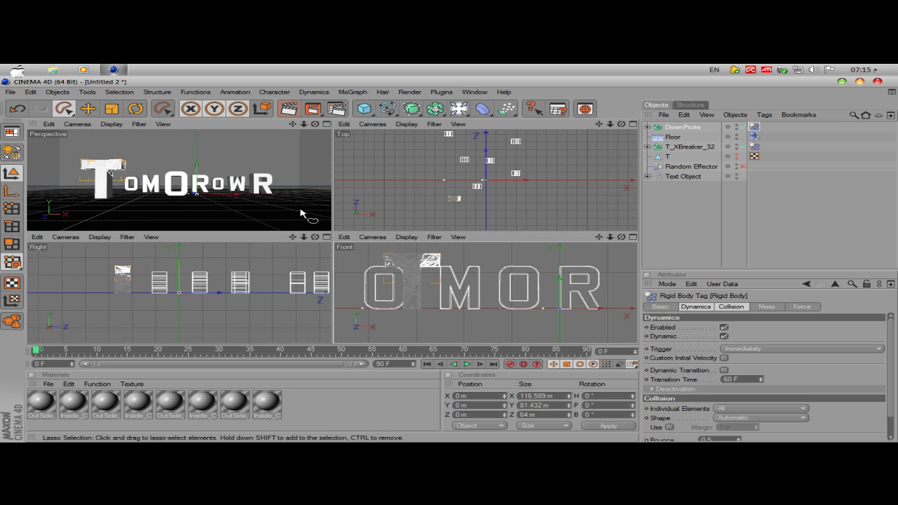
pyautogui.click(326, 124)
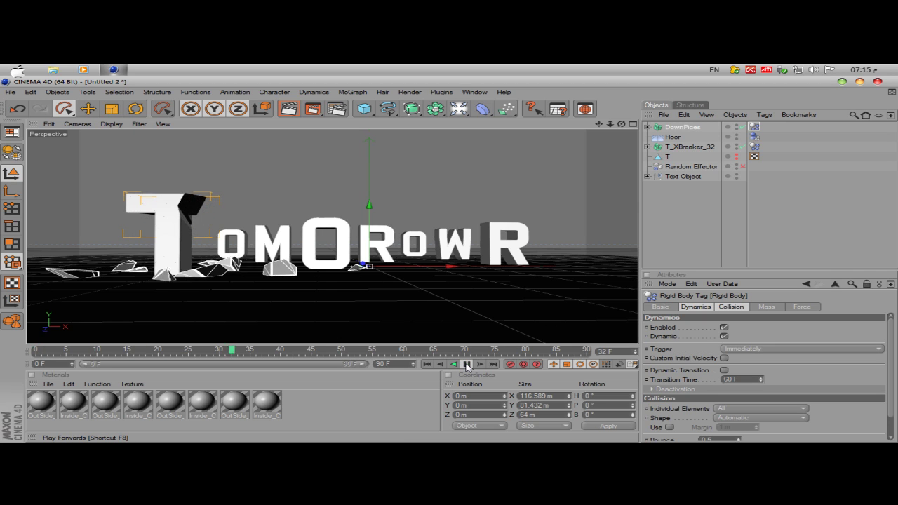
pyautogui.click(468, 364)
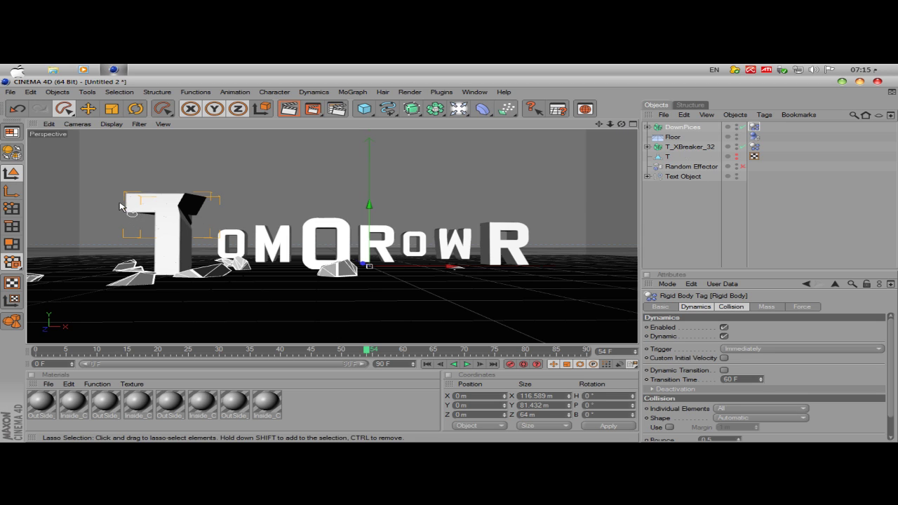
# Step: Disable the T_XBreaker_32 fracture object, expand it to list its remaining pieces, and clear the selection
pyautogui.click(686, 147)
pyautogui.click(646, 147)
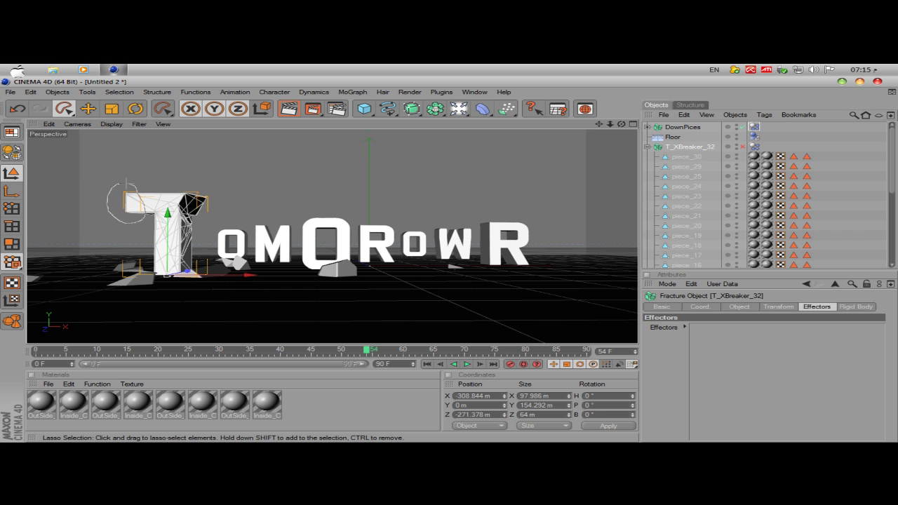
pyautogui.click(169, 249)
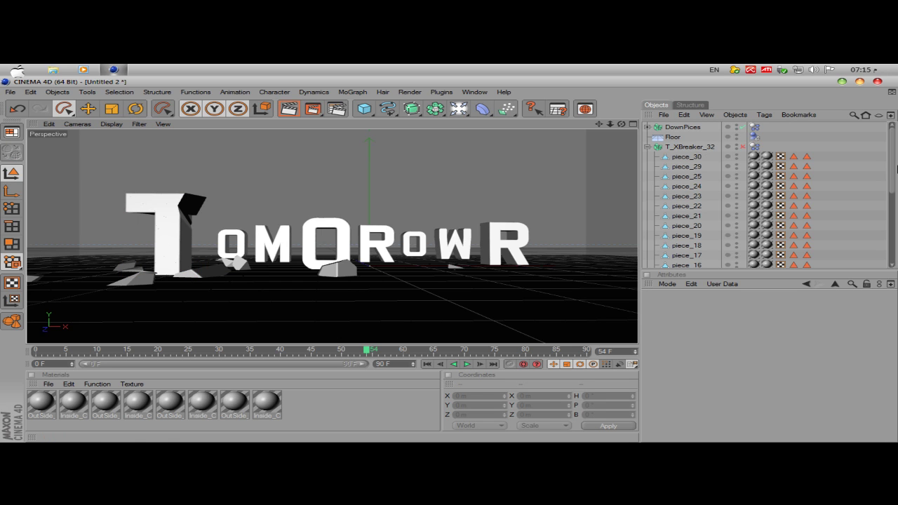
pyautogui.scroll(-3, 893, 174)
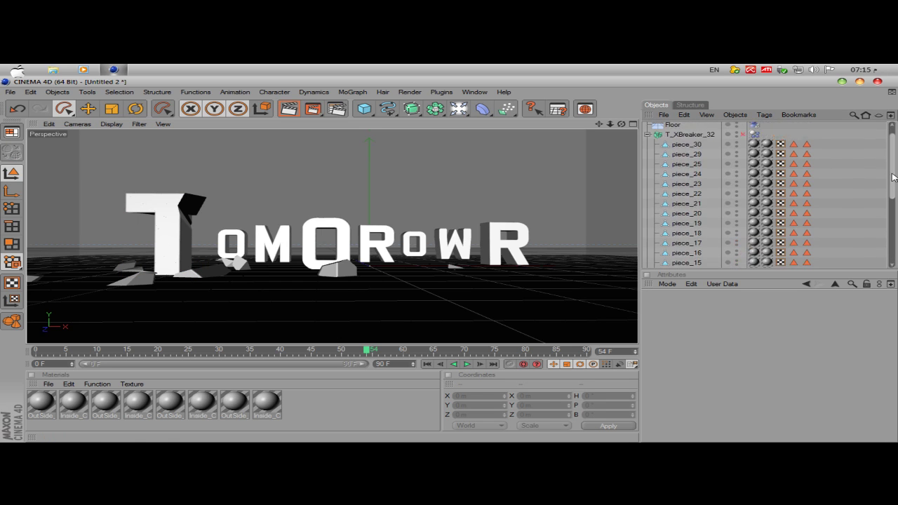
pyautogui.scroll(3, 808, 181)
# Step: Lasso-select piece_23, piece_16, piece_15 and piece_10 on the crossbar's left side in the Front view and move them into DownPices
pyautogui.click(632, 124)
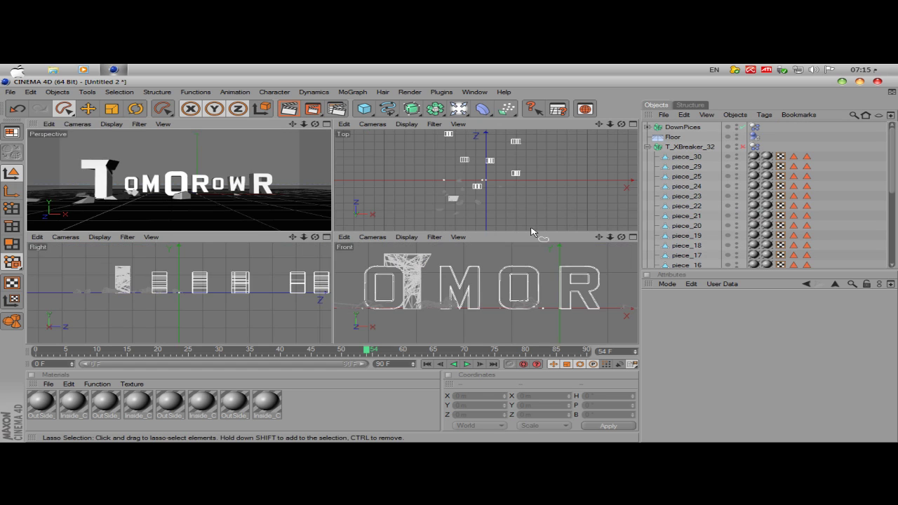
pyautogui.click(632, 237)
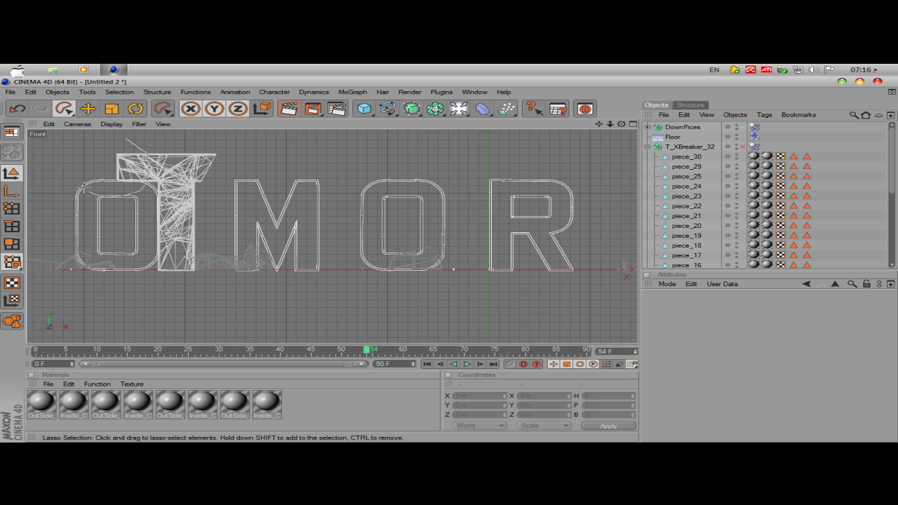
pyautogui.moveTo(137, 145); pyautogui.dragTo(126, 144)
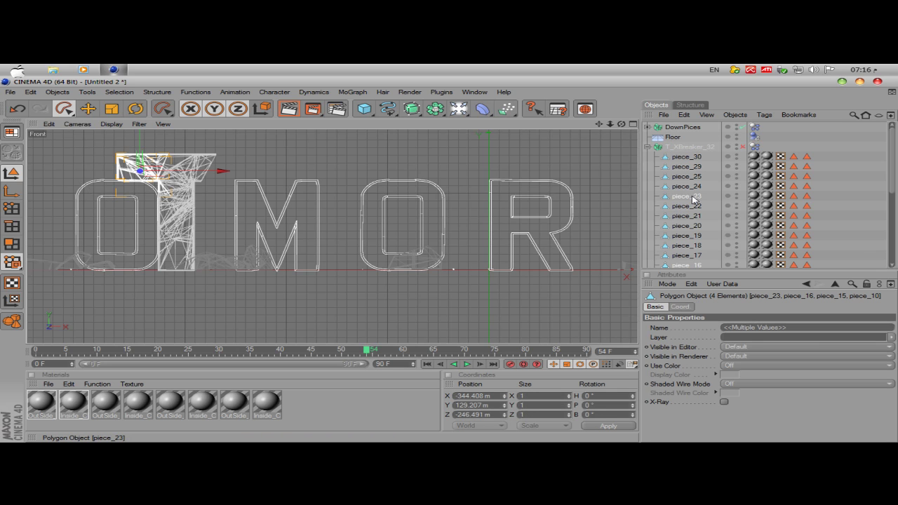
pyautogui.moveTo(692, 198); pyautogui.dragTo(702, 131)
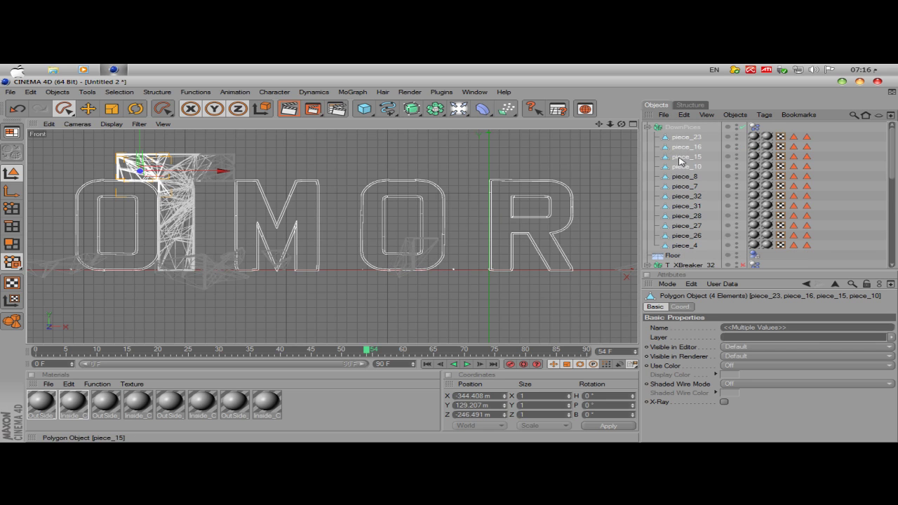
pyautogui.click(647, 129)
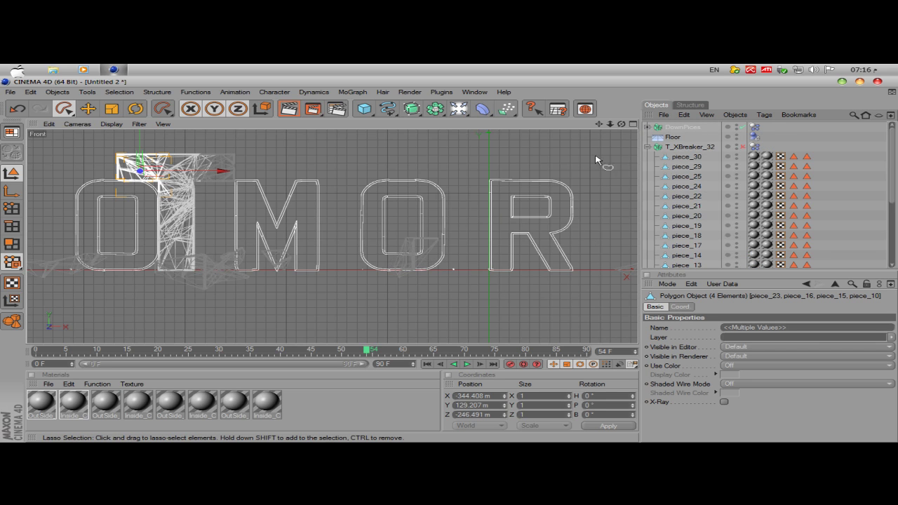
# Step: Play the simulation from the first frame in the Perspective view, stop it, and return to the first frame
pyautogui.click(632, 124)
pyautogui.click(326, 124)
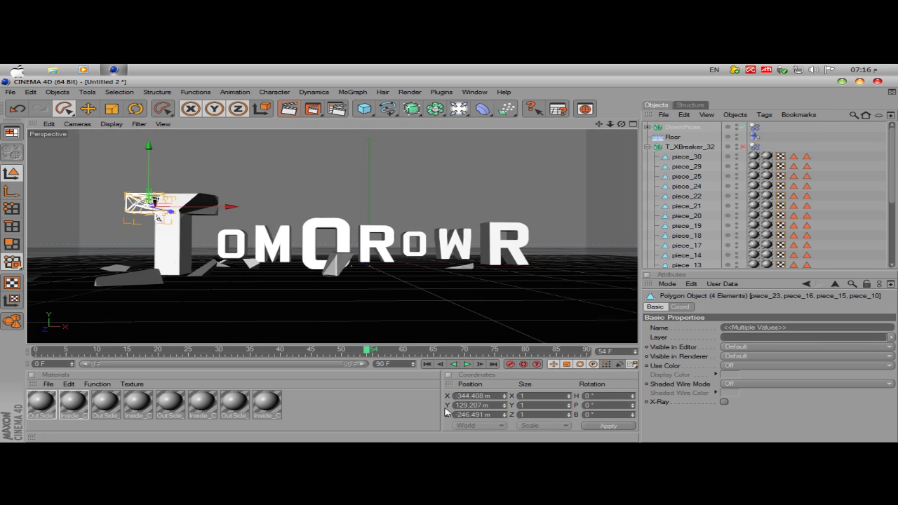
pyautogui.click(426, 364)
pyautogui.click(467, 364)
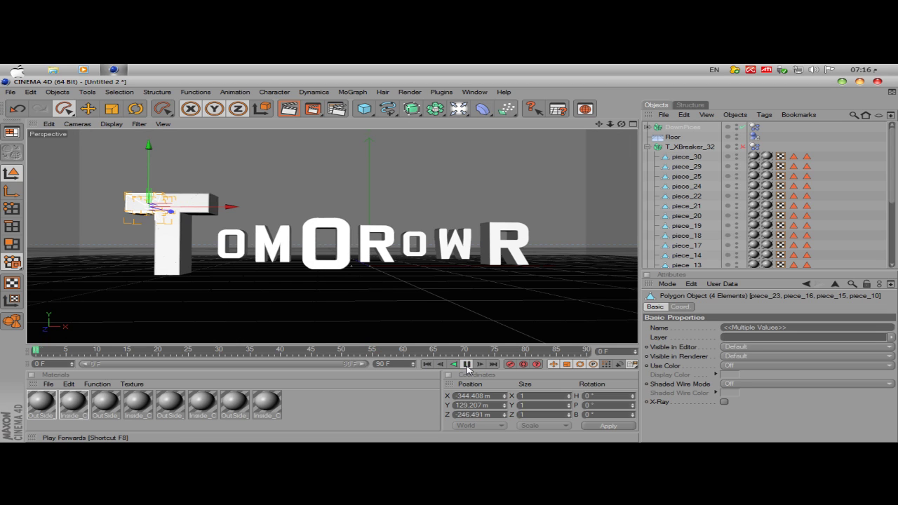
pyautogui.click(467, 364)
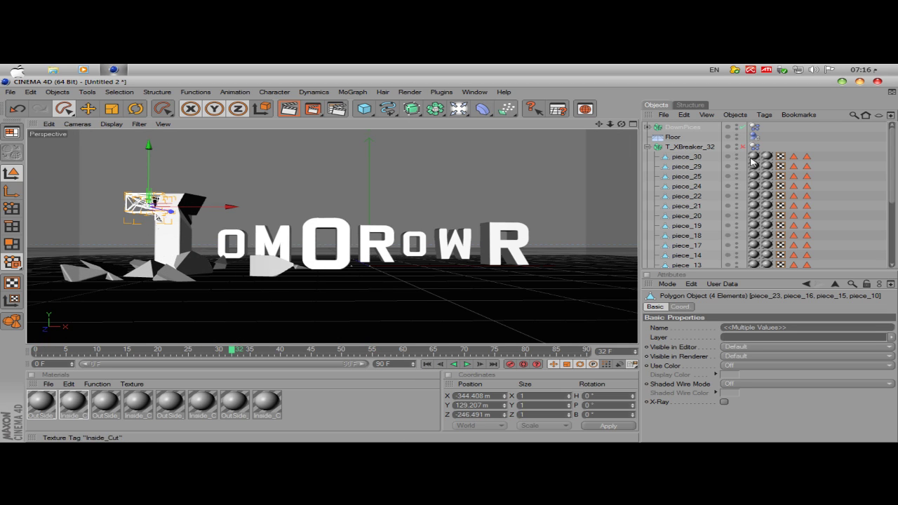
pyautogui.click(427, 364)
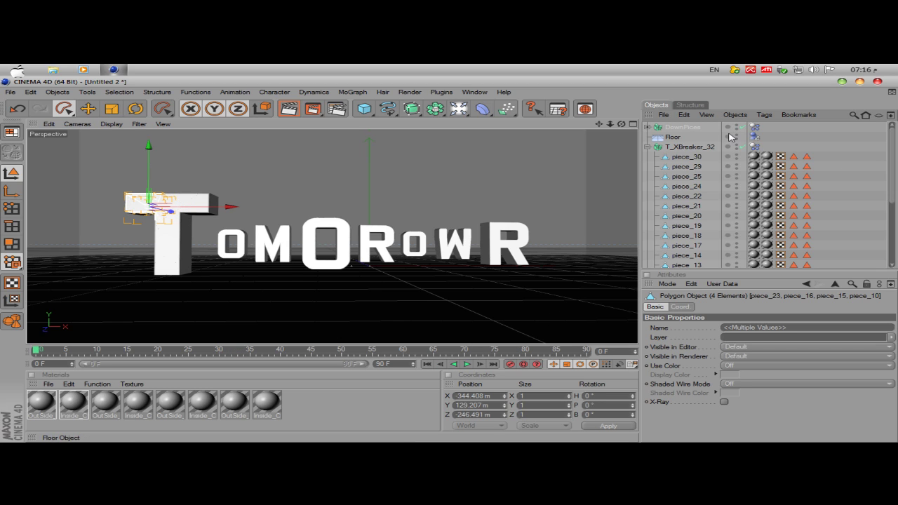
# Step: Enable and collapse the T_XBreaker_32 fracture object, and replay the simulation, returning to the first frame
pyautogui.click(686, 129)
pyautogui.moveTo(885, 209); pyautogui.dragTo(890, 133)
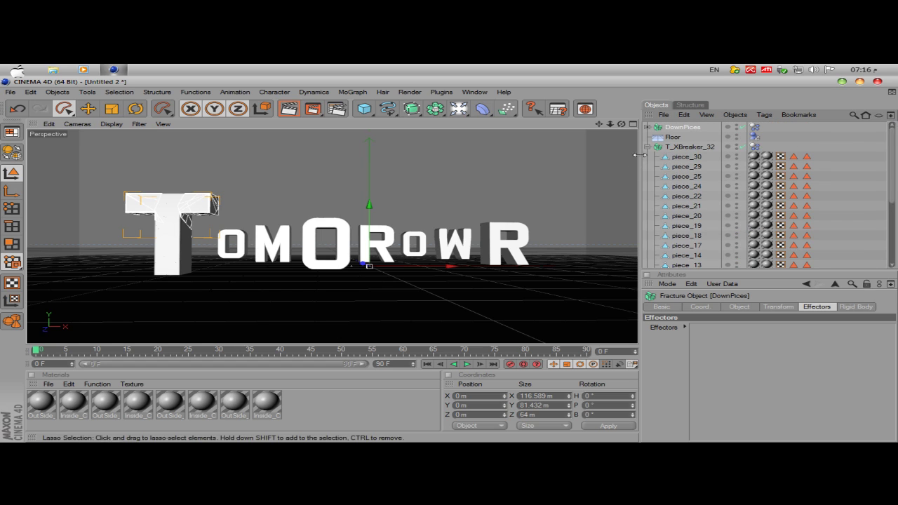
pyautogui.click(647, 126)
pyautogui.click(699, 213)
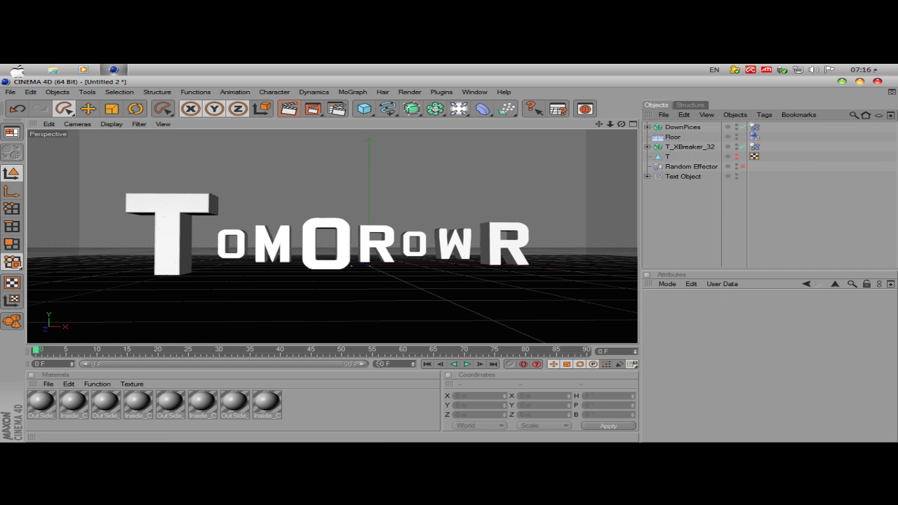
pyautogui.click(467, 364)
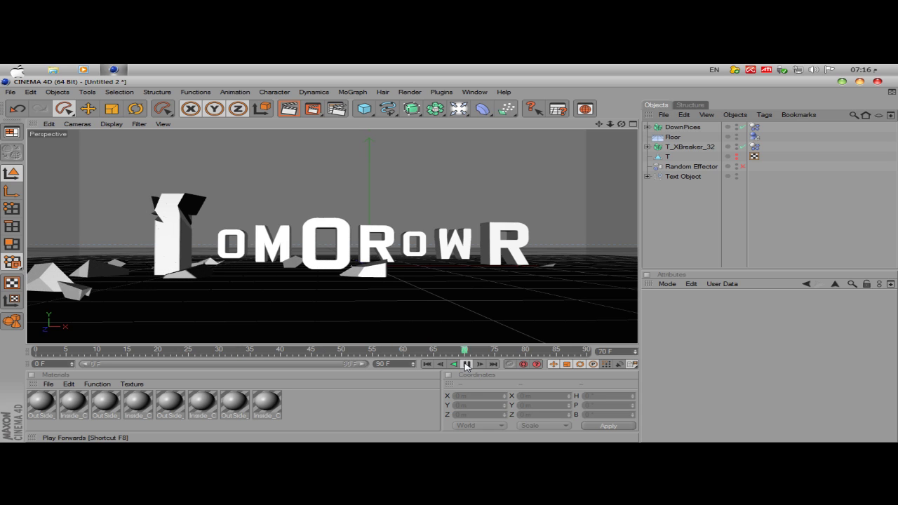
pyautogui.click(427, 364)
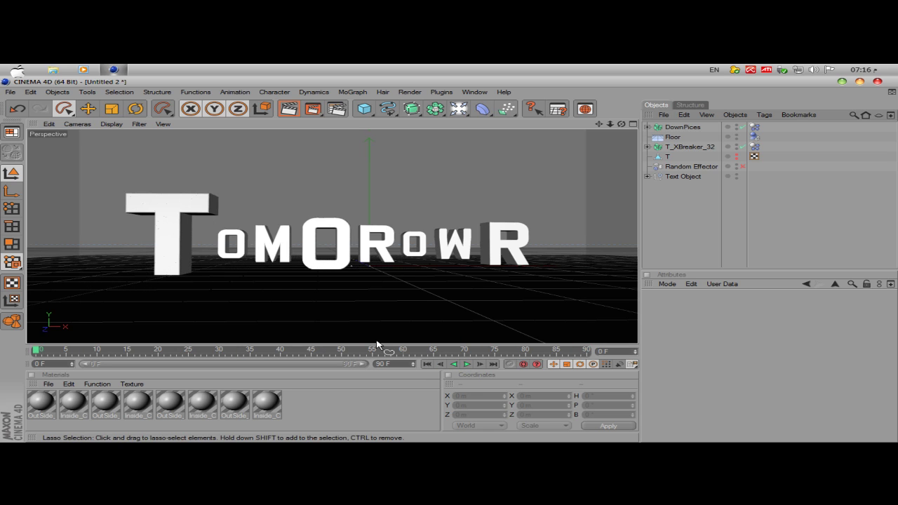
# Step: Rename the T_XBreaker_32 fracture object to Static and clear the selection
pyautogui.click(689, 146)
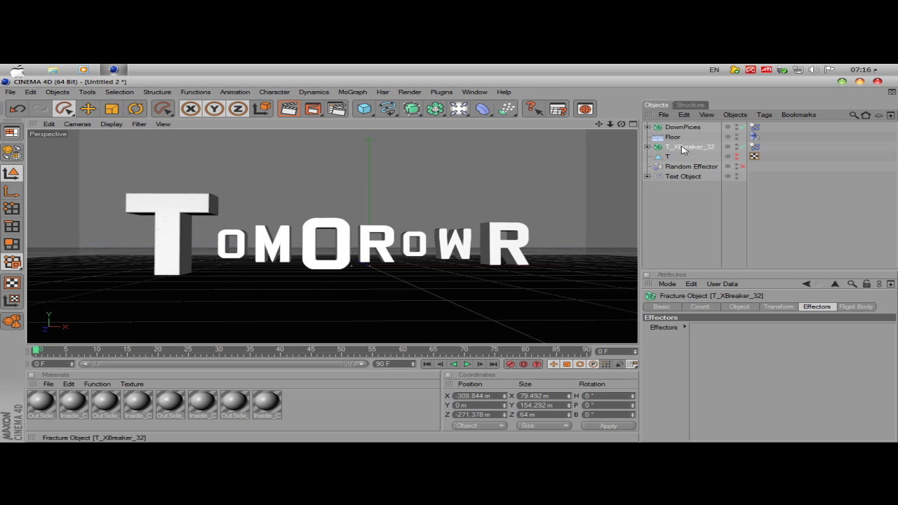
pyautogui.write('S')
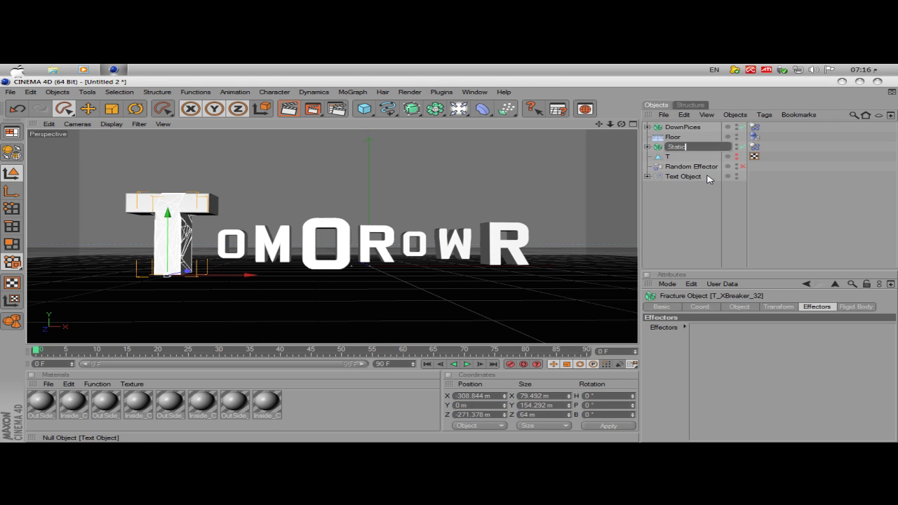
pyautogui.write('tatic')
pyautogui.press('Return')
pyautogui.click(661, 245)
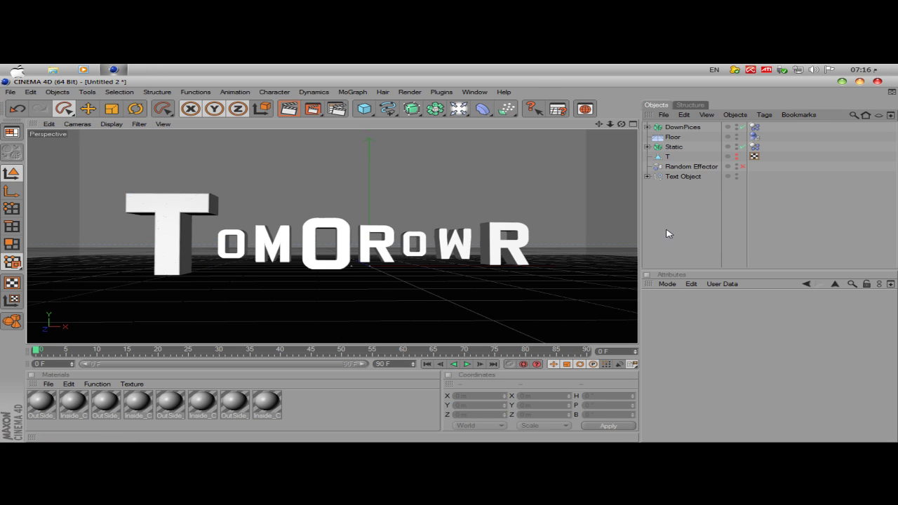
# Step: Select DownPices, play the simulation to watch its pieces fall, return to the first frame, and clear the selection
pyautogui.click(681, 127)
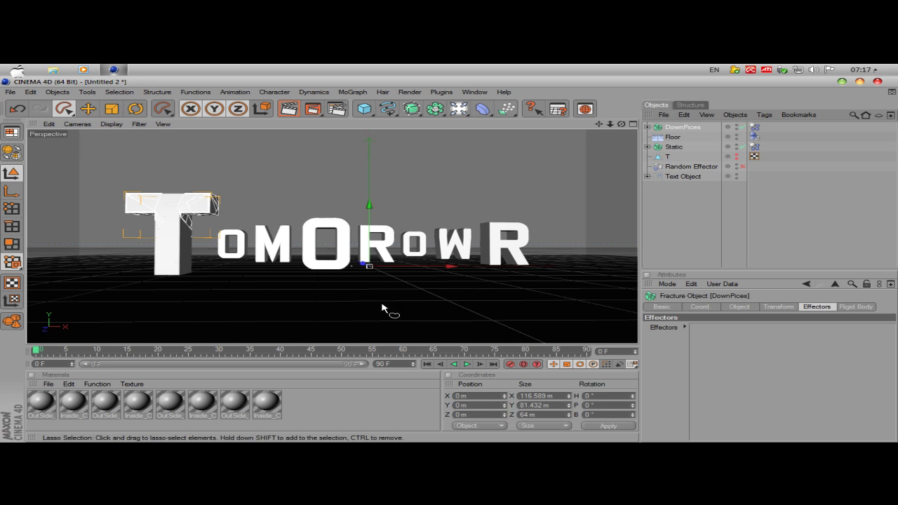
pyautogui.click(467, 364)
pyautogui.click(467, 364)
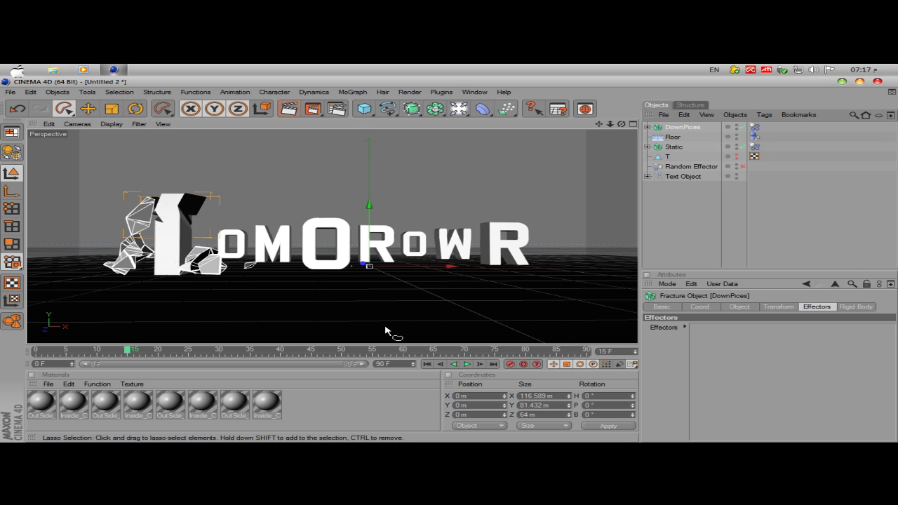
pyautogui.click(427, 364)
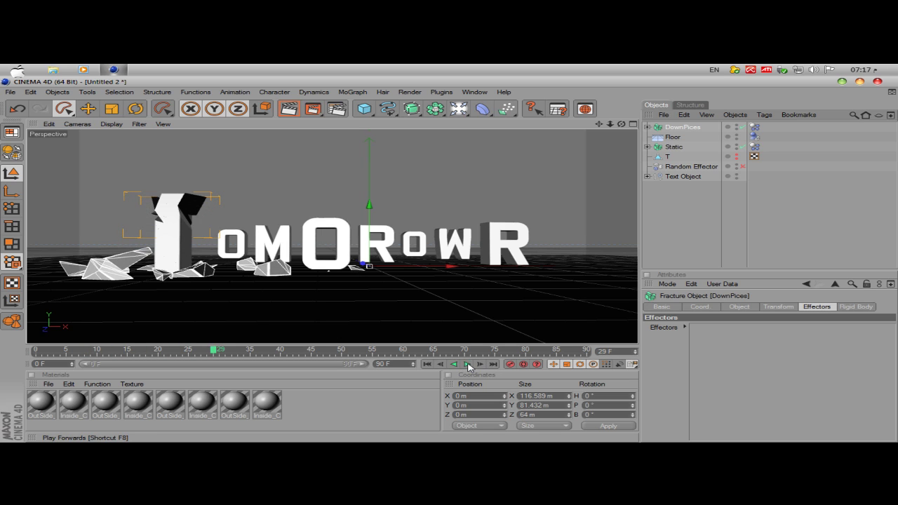
pyautogui.click(467, 365)
pyautogui.click(427, 364)
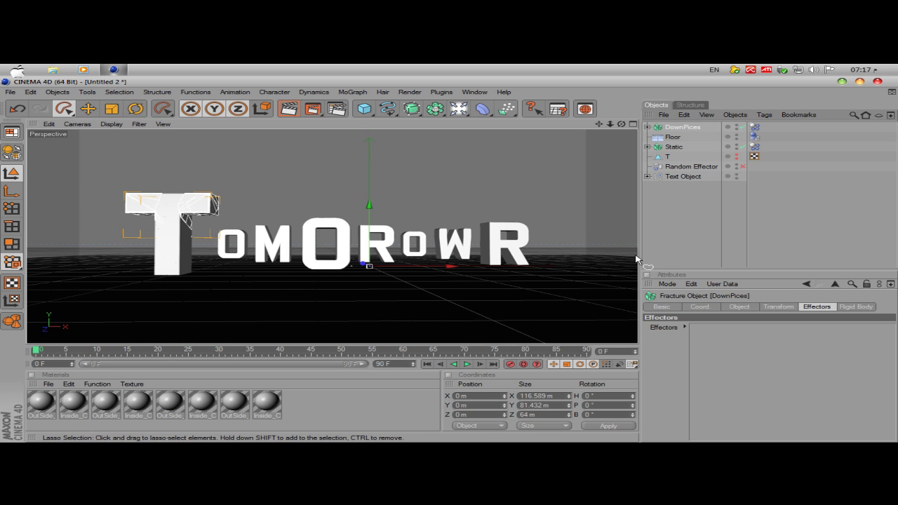
pyautogui.click(669, 237)
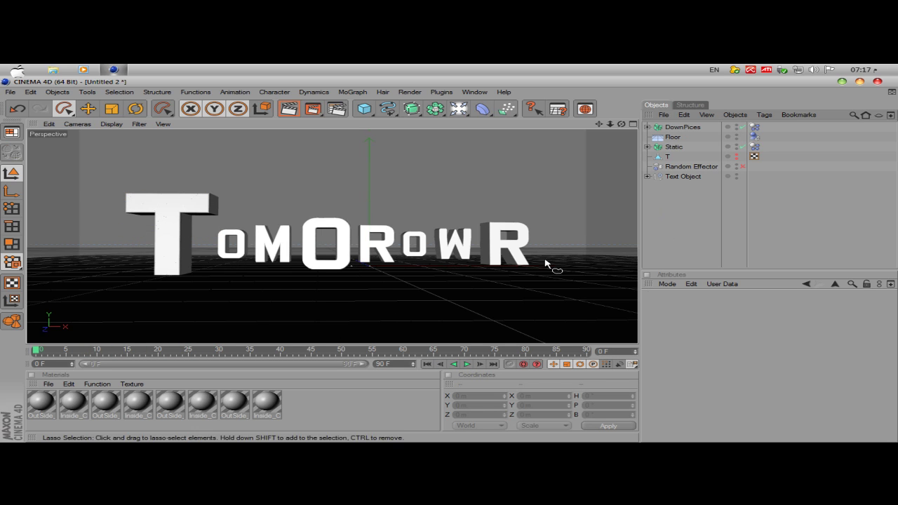